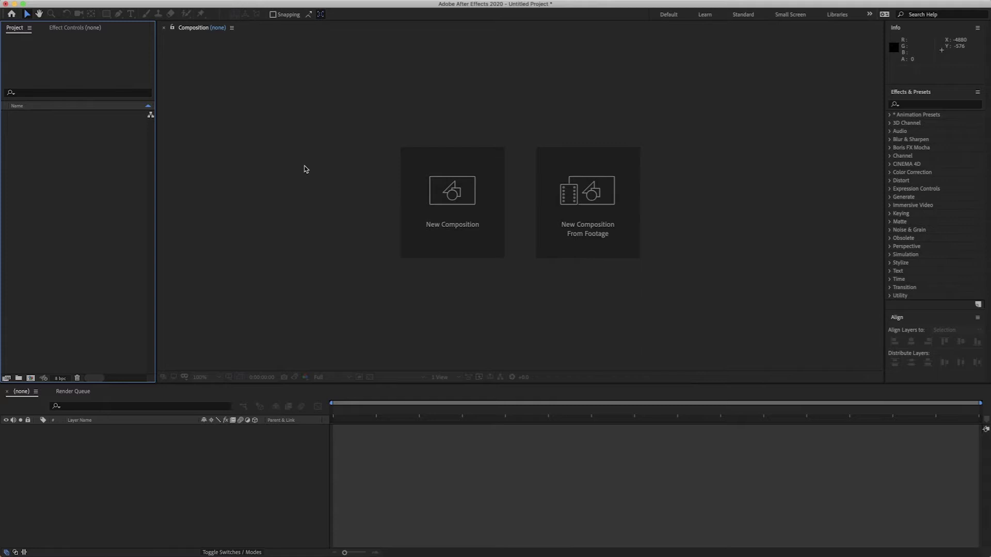
# Create a new 1920×1080, 24 fps composition, Comp 1, with a 0:00:10:00 duration.
pyautogui.click(411, 193)
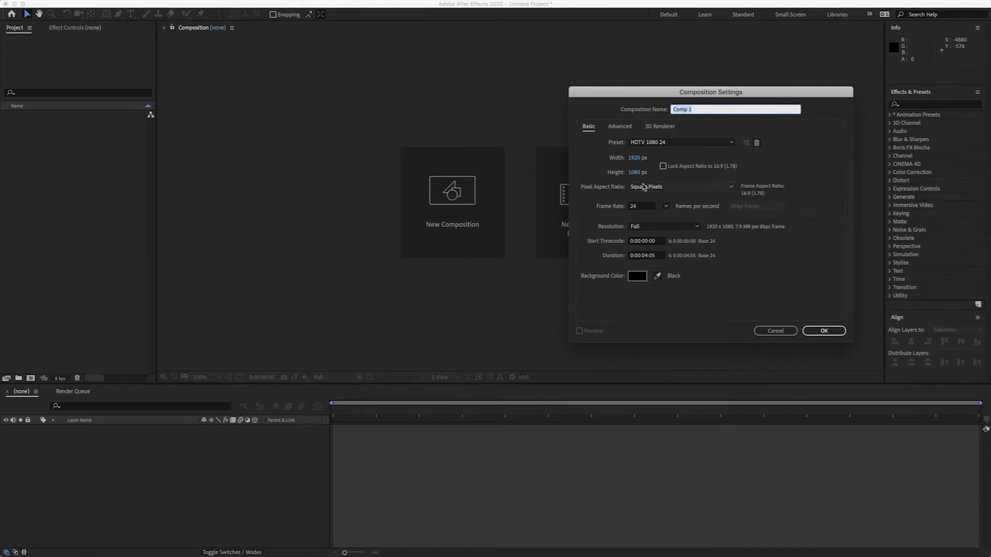
pyautogui.click(654, 256)
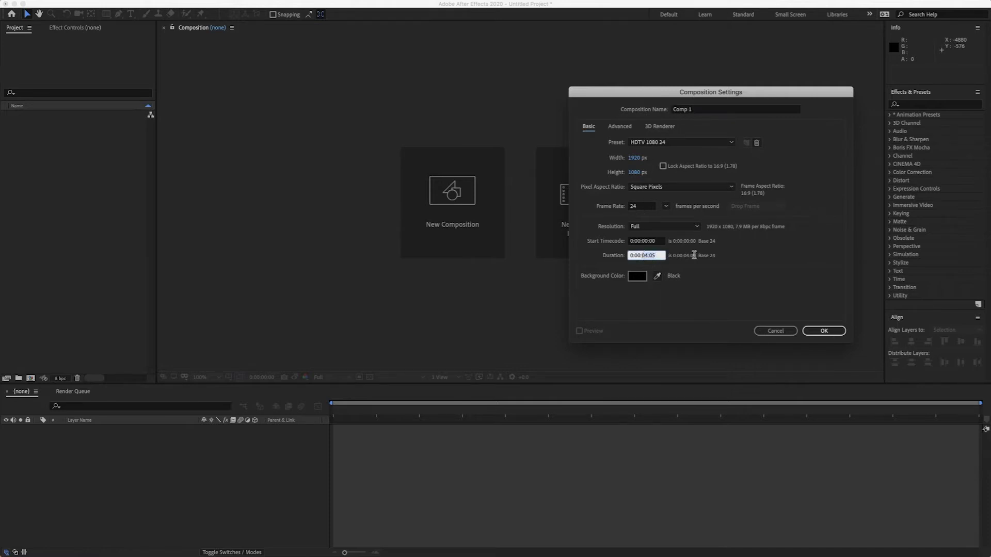
pyautogui.write('10')
pyautogui.press('Return')
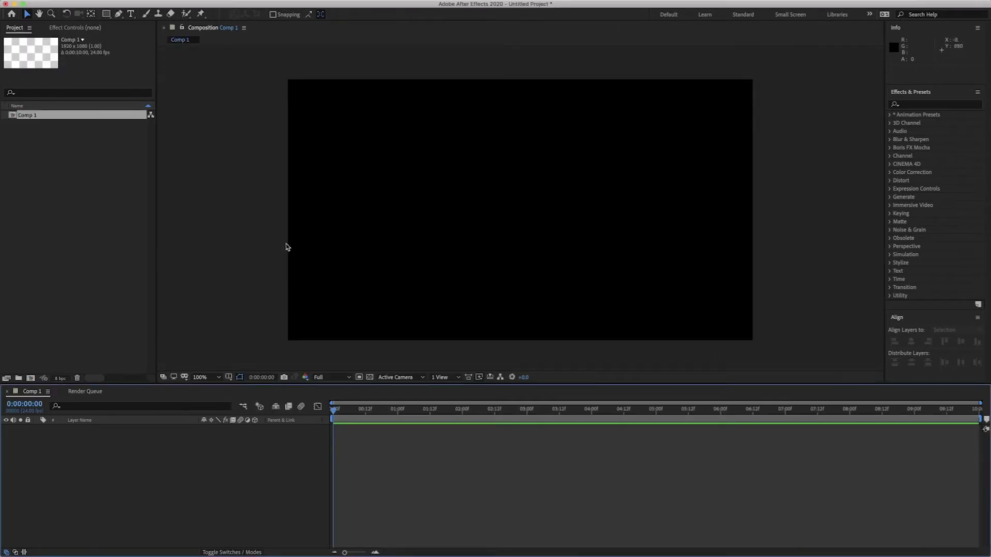
pyautogui.rightClick(407, 180)
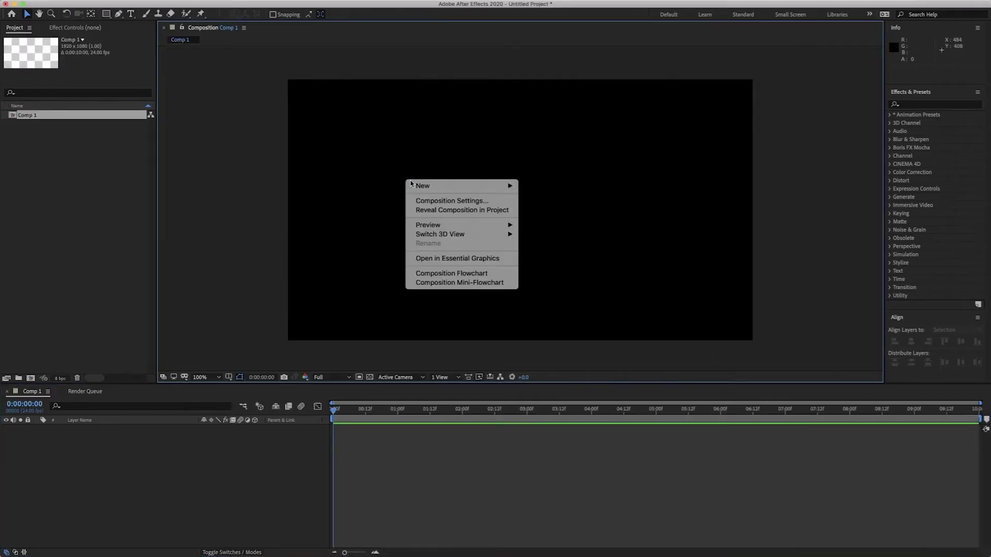
pyautogui.moveTo(451, 192)
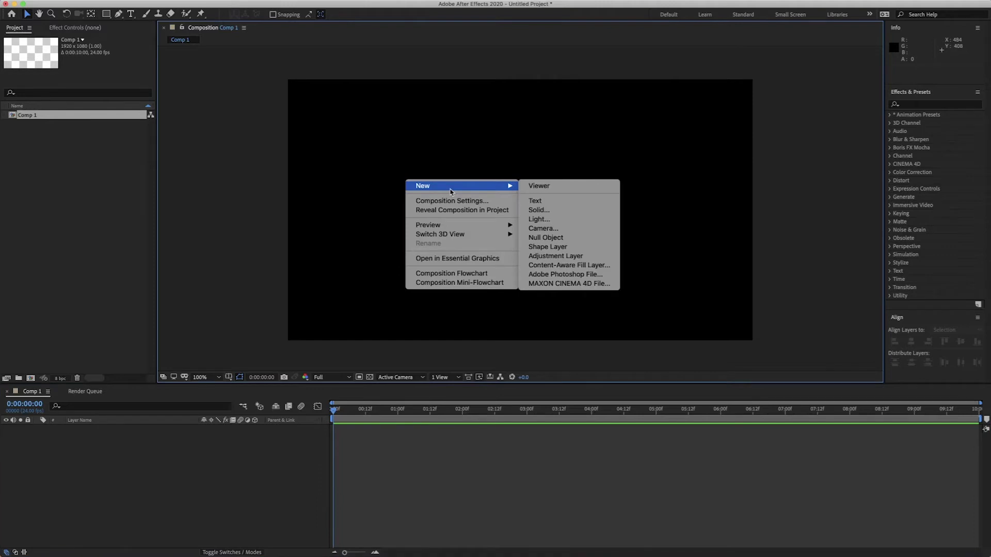
# Add a new shape layer and draw a circle near the frame centre with the Ellipse Tool.
pyautogui.click(564, 247)
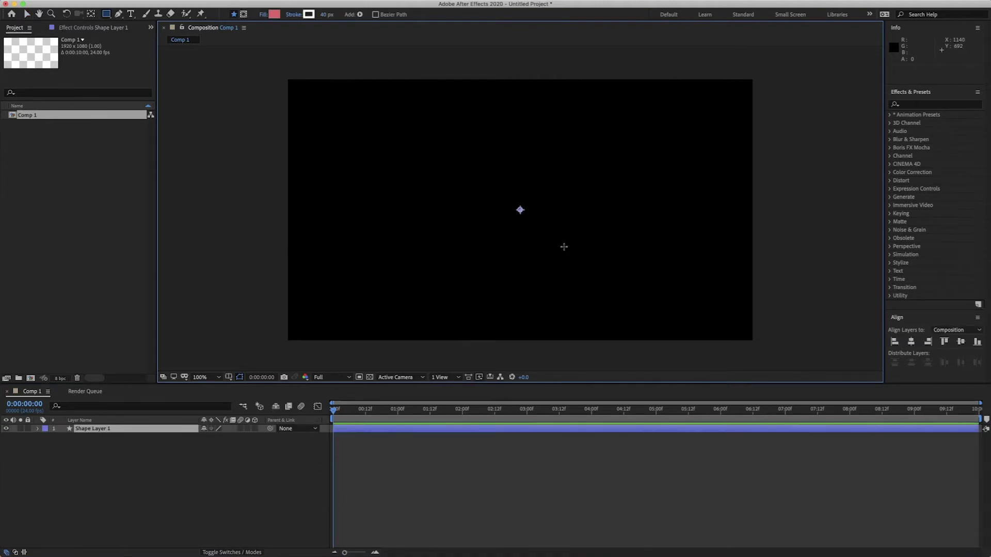
pyautogui.click(108, 17)
pyautogui.moveTo(108, 17); pyautogui.dragTo(150, 34)
pyautogui.moveTo(478, 181); pyautogui.dragTo(583, 288)
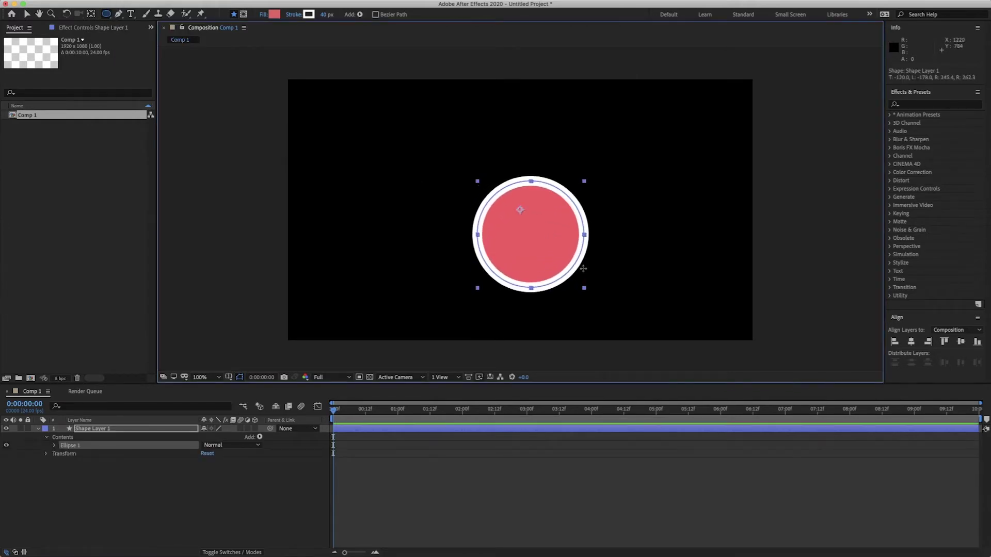
# Give the circle an ECECEC fill and a 0 px stroke, then deselect it.
pyautogui.click(262, 15)
pyautogui.click(539, 273)
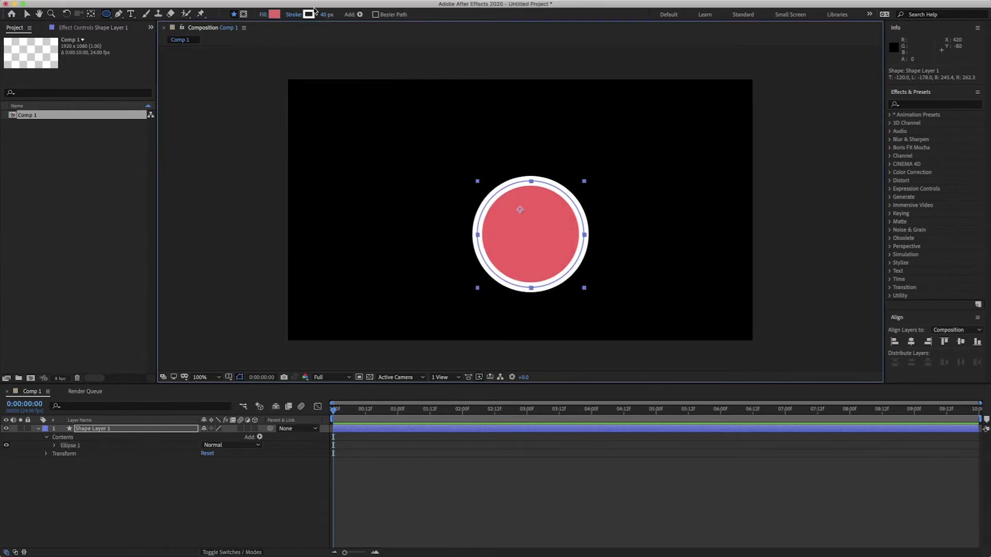
pyautogui.click(273, 15)
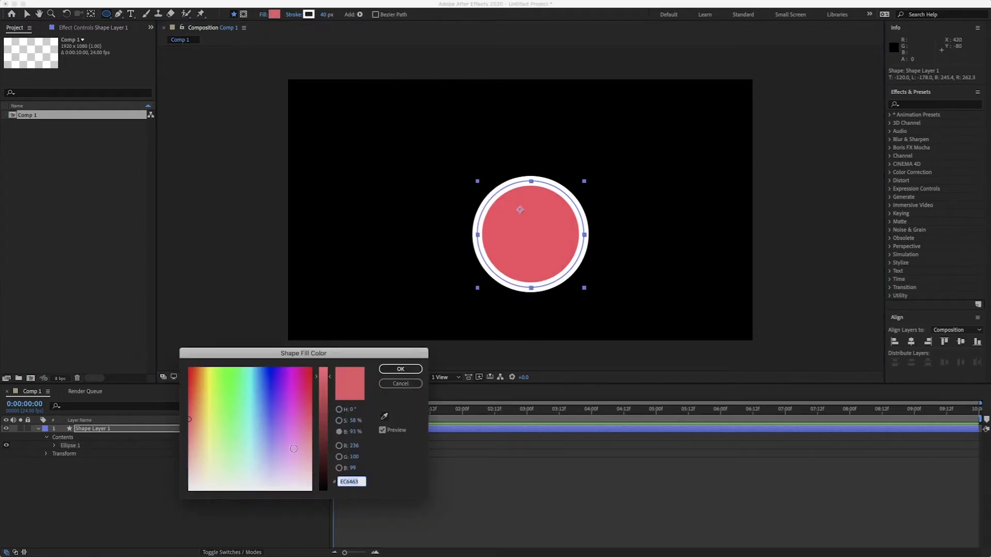
pyautogui.moveTo(259, 436); pyautogui.dragTo(361, 519)
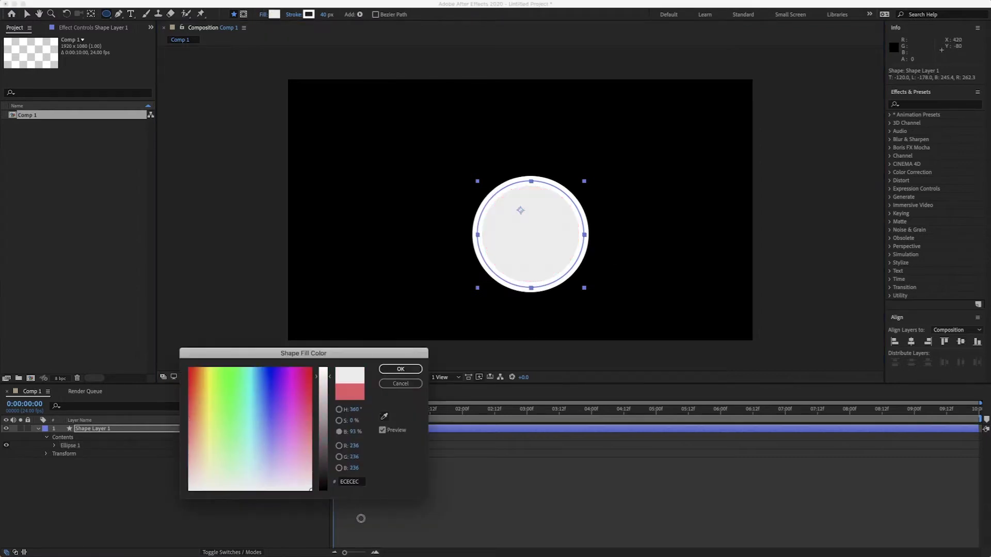
pyautogui.click(400, 370)
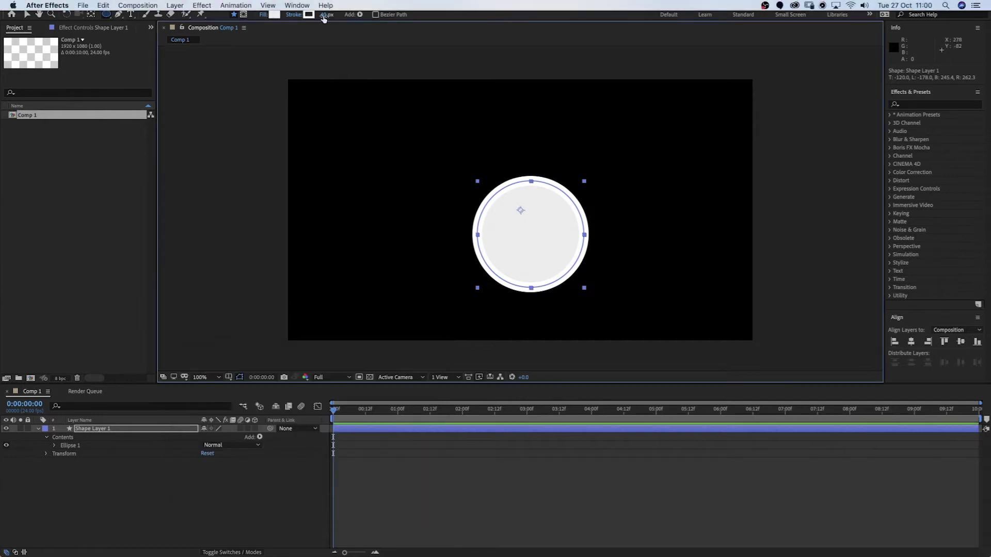
pyautogui.moveTo(324, 16); pyautogui.dragTo(279, 16)
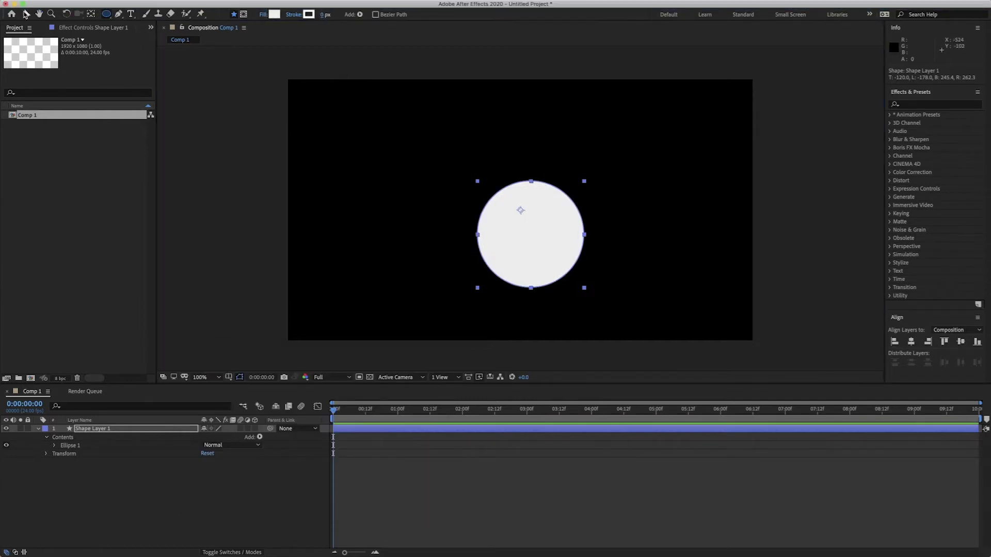
pyautogui.click(26, 14)
pyautogui.click(310, 155)
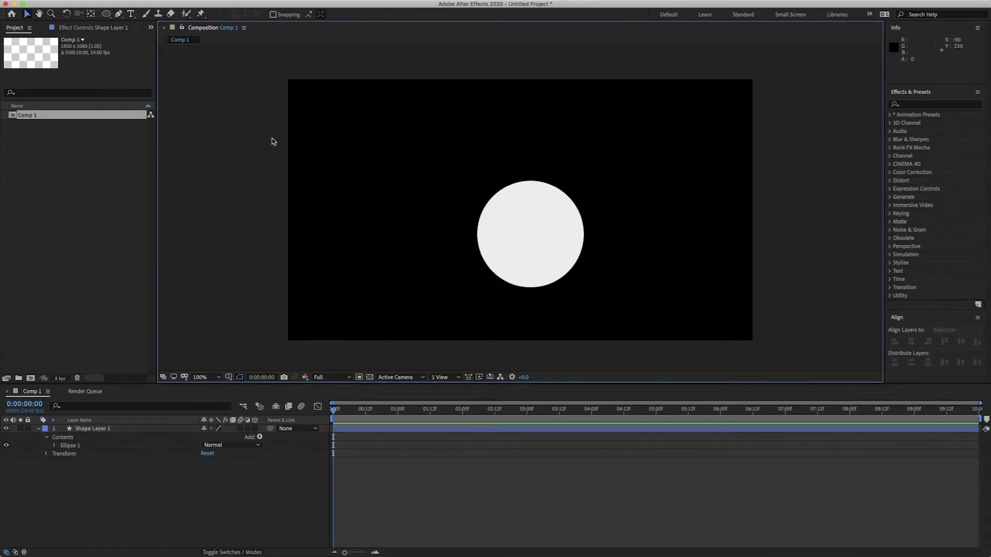
# Pre-compose the circle's shape layer into a composition named Cloud.
pyautogui.click(549, 237)
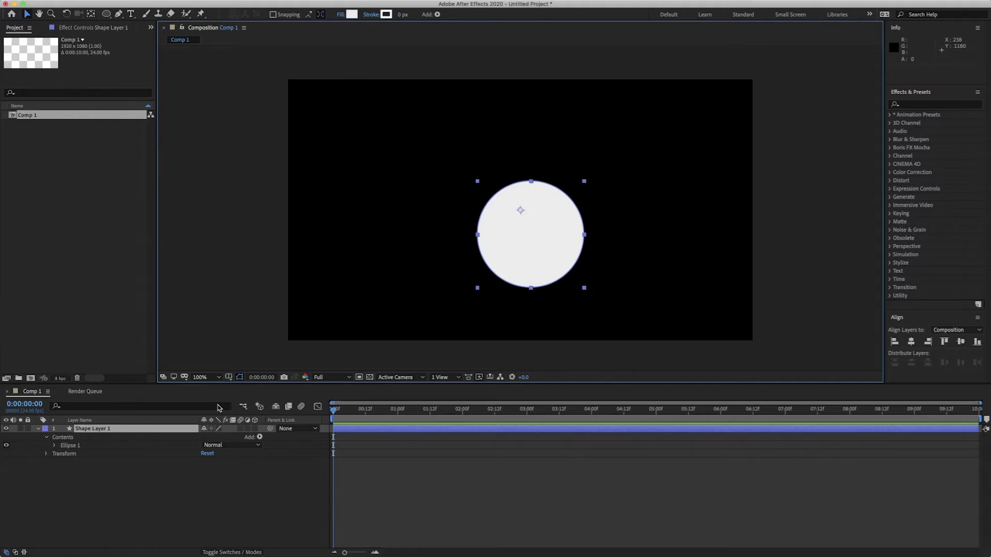
pyautogui.press('super+shift+c')
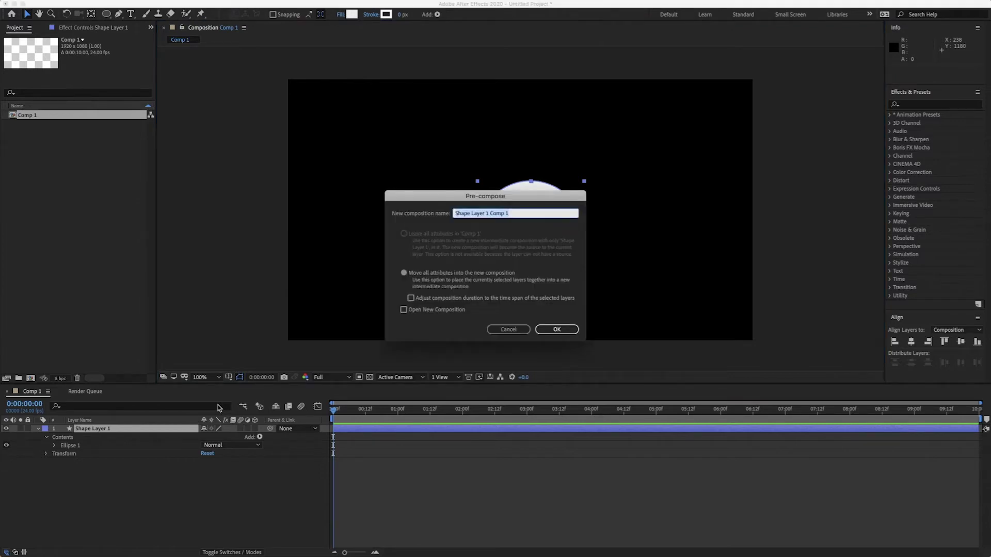
pyautogui.write('Cloud')
pyautogui.press('Return')
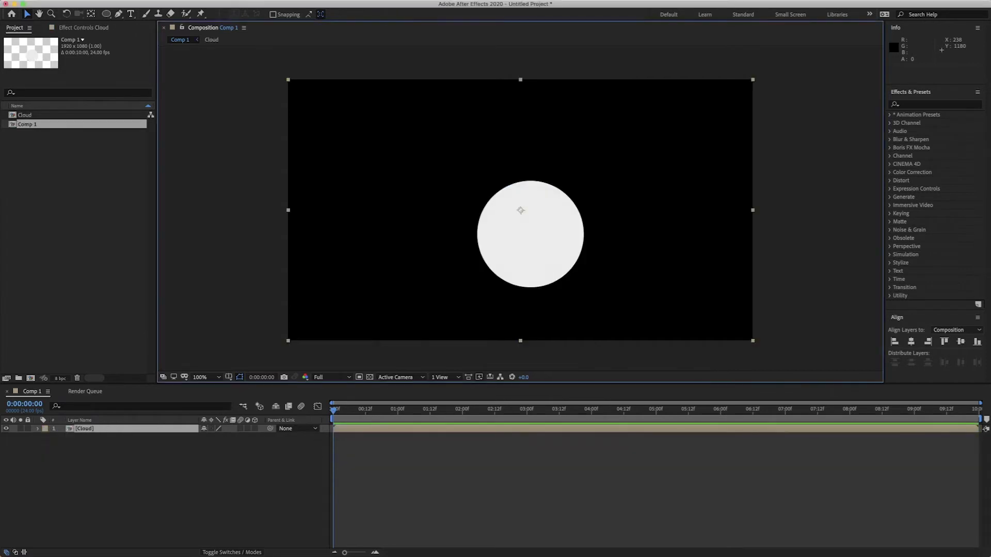
# Open the Cloud composition and change its size to 1800 × 450 in Composition Settings.
pyautogui.doubleClick(91, 433)
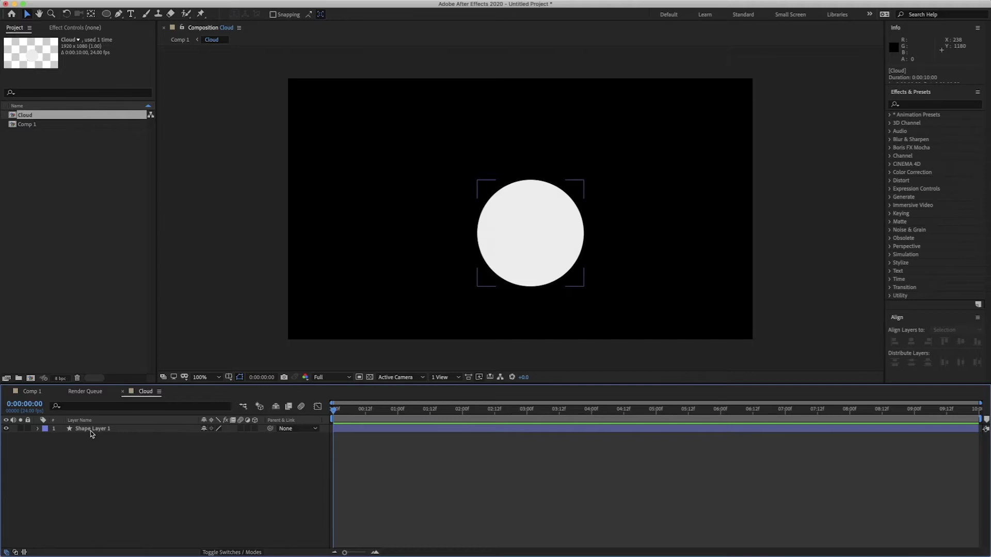
pyautogui.click(89, 455)
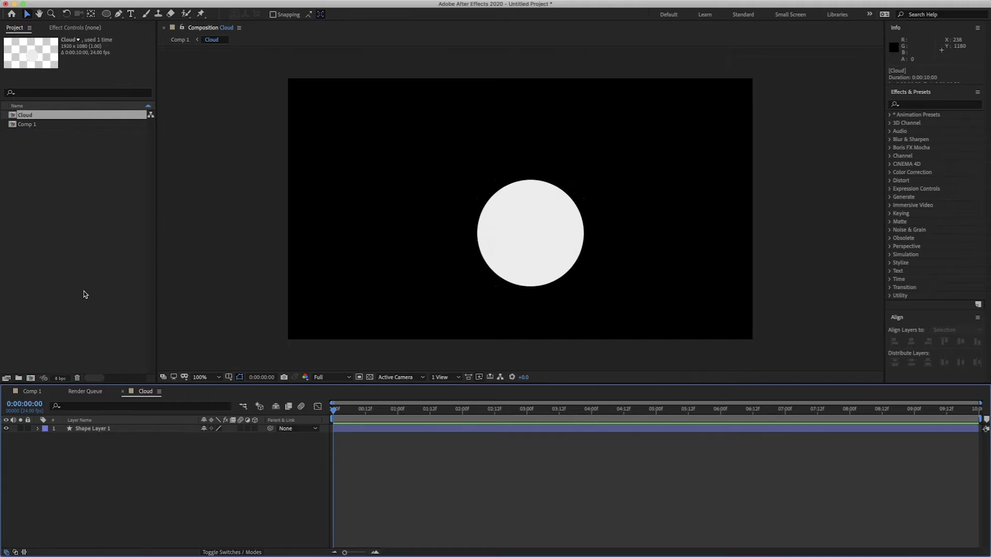
pyautogui.rightClick(260, 212)
pyautogui.click(295, 232)
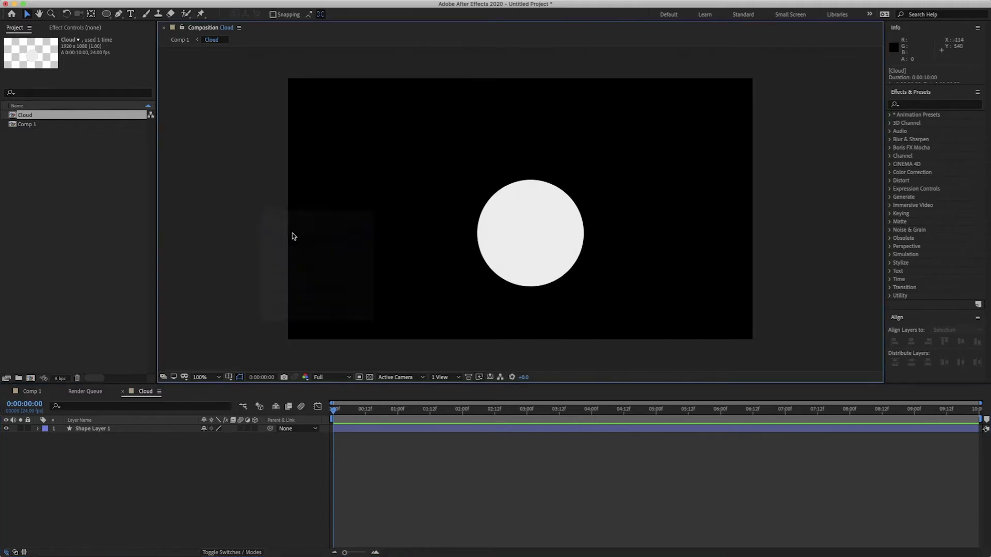
pyautogui.click(636, 161)
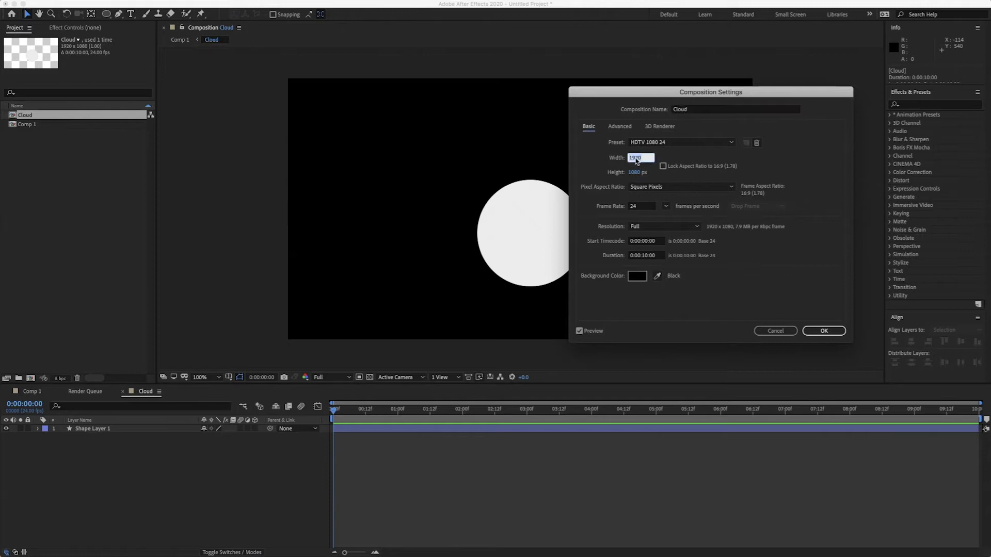
pyautogui.write('1800')
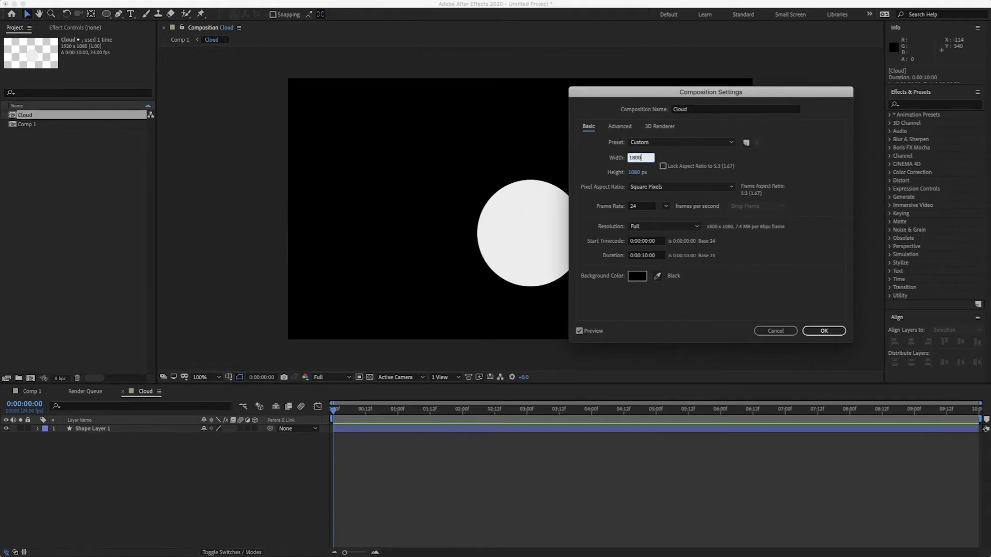
pyautogui.press('Tab')
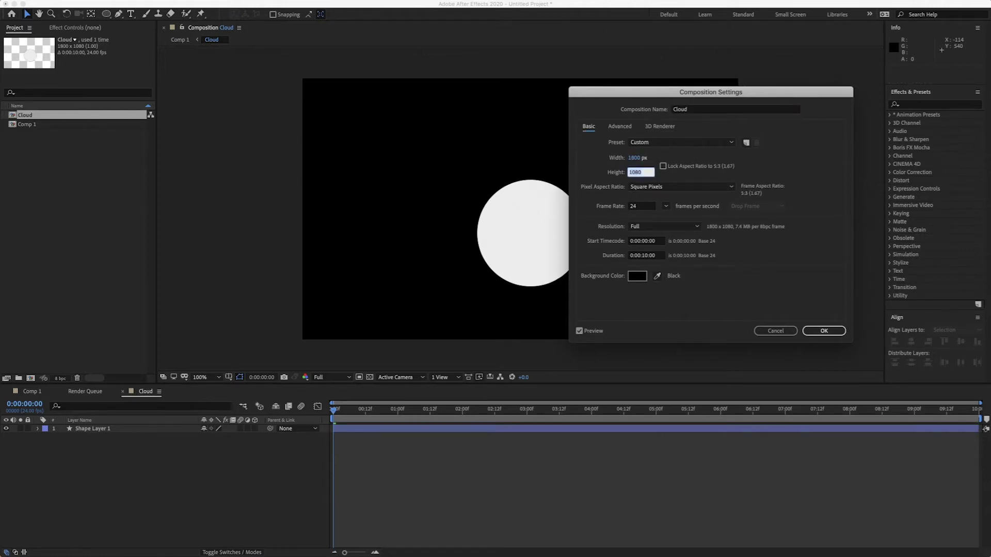
pyautogui.write('450')
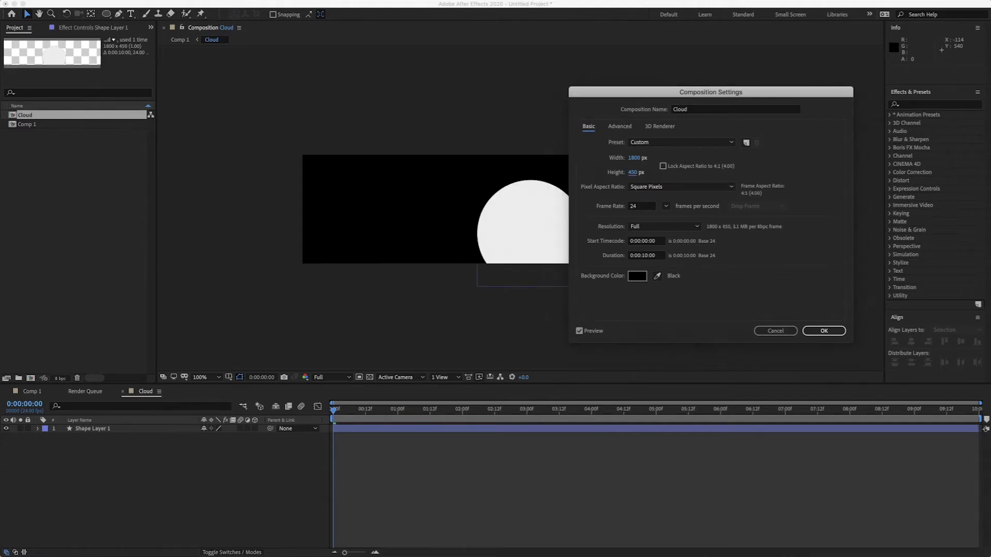
pyautogui.press('Return')
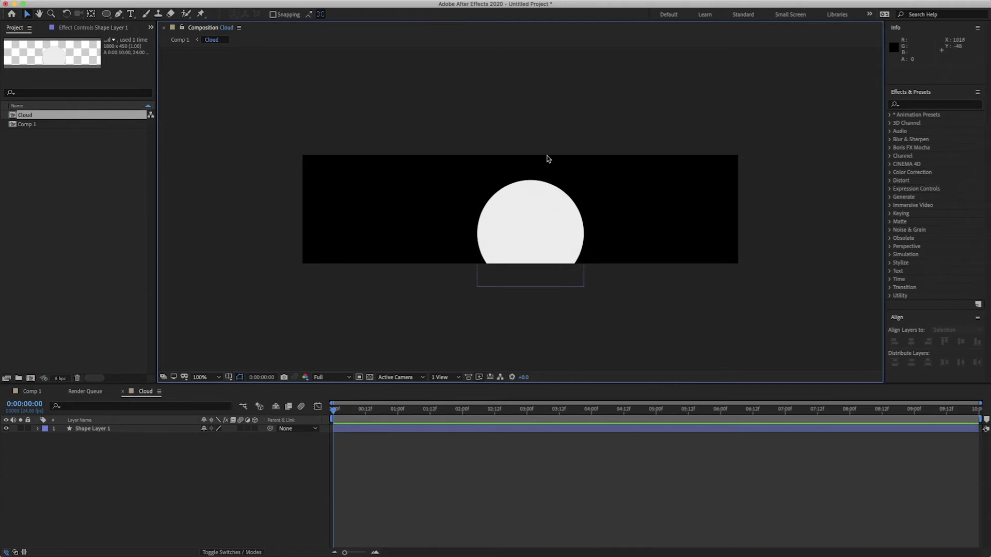
# Centre the circle's anchor point and move it to Position 298.2, 449.2 on the bottom-left edge.
pyautogui.click(550, 219)
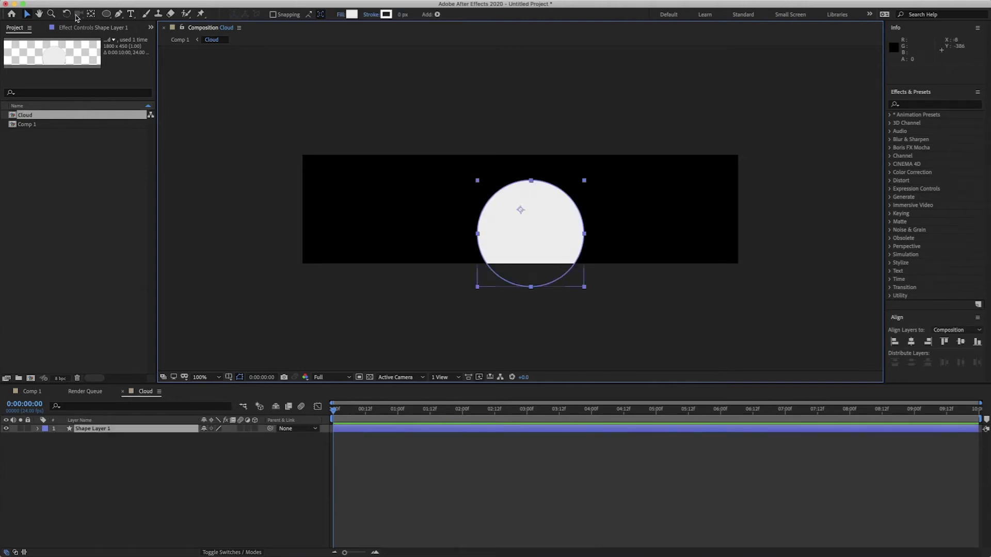
pyautogui.doubleClick(91, 14)
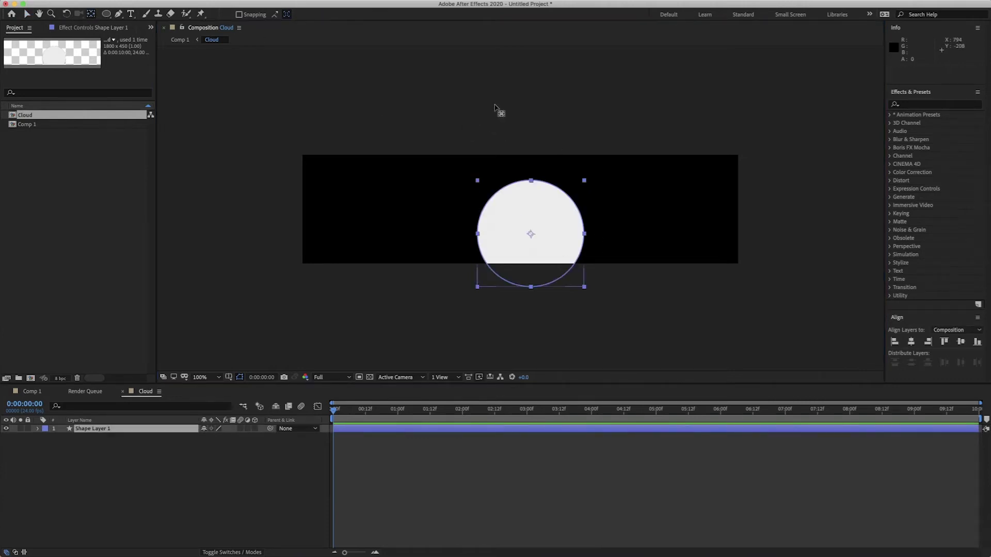
pyautogui.press('v')
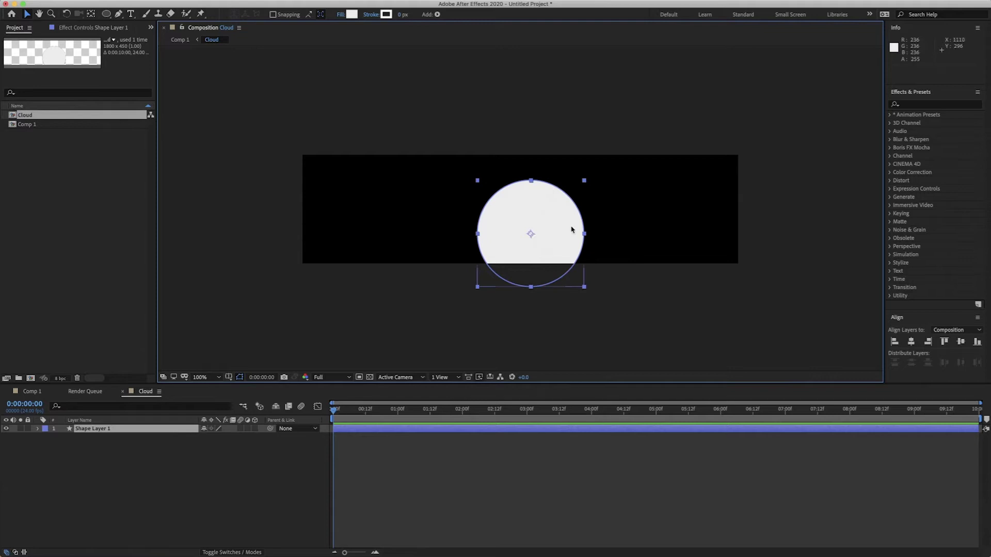
pyautogui.press('p')
pyautogui.click(363, 430)
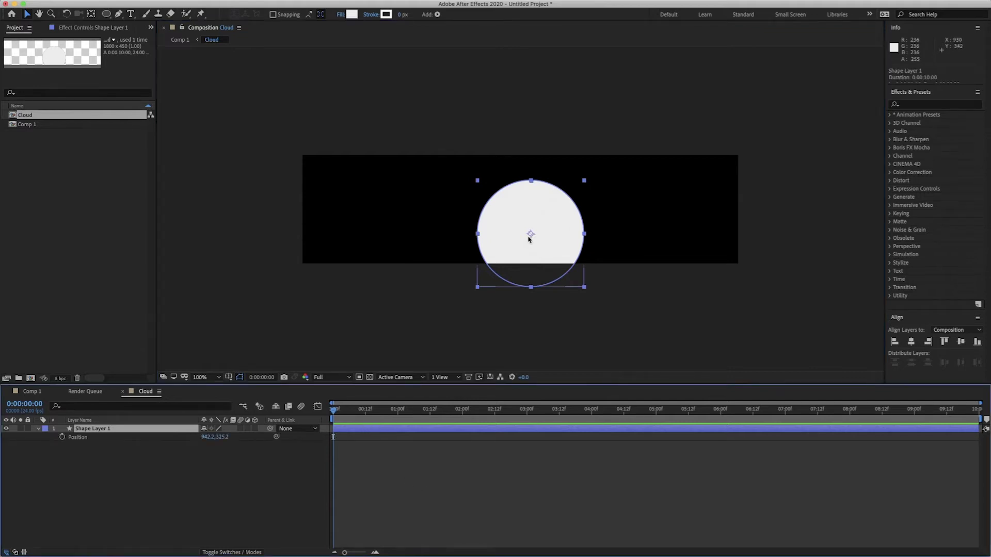
pyautogui.moveTo(530, 236); pyautogui.dragTo(529, 266)
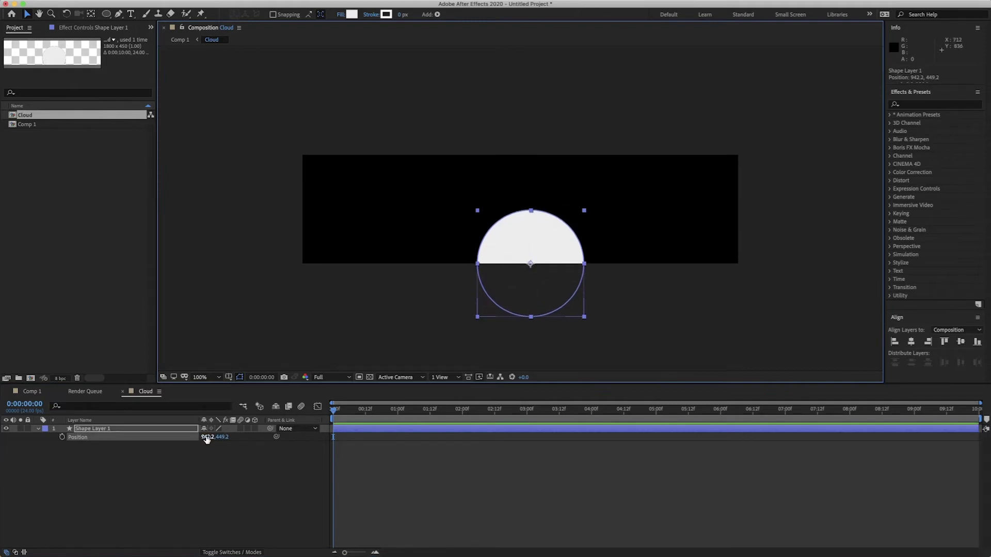
pyautogui.moveTo(209, 437); pyautogui.dragTo(181, 451)
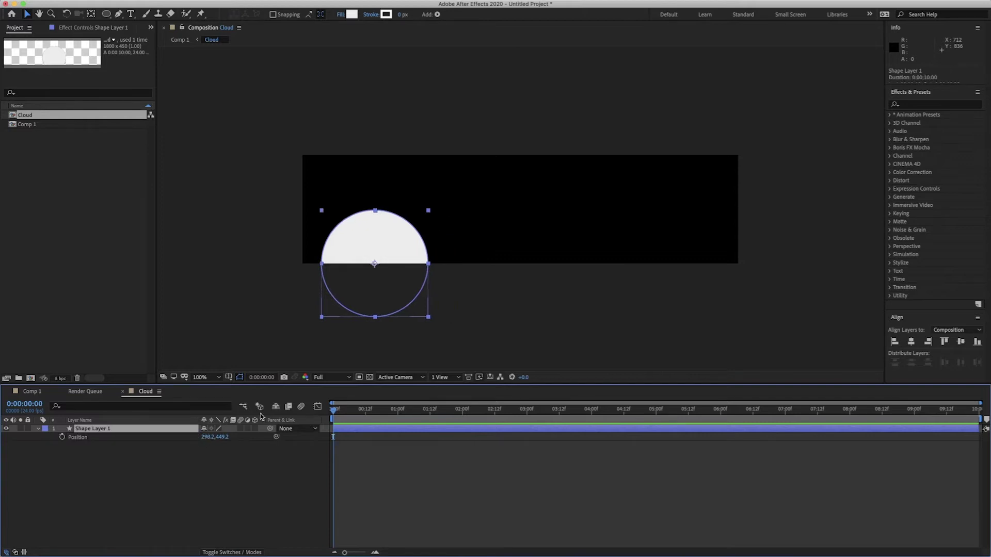
pyautogui.press('p')
pyautogui.press('p')
# Keyframe Position at 0:00 and at 4:00 with X moved right to 1461.2.
pyautogui.click(61, 438)
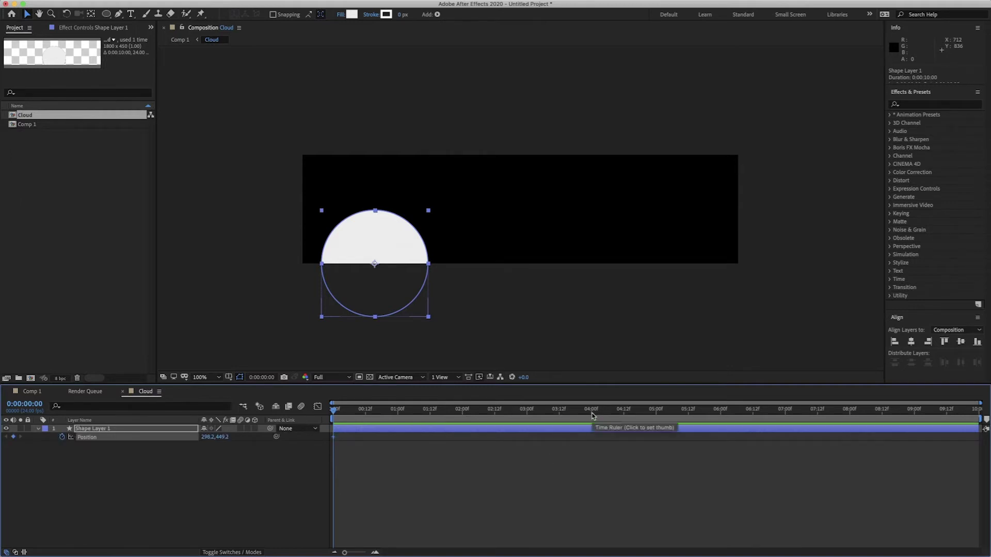
pyautogui.click(591, 416)
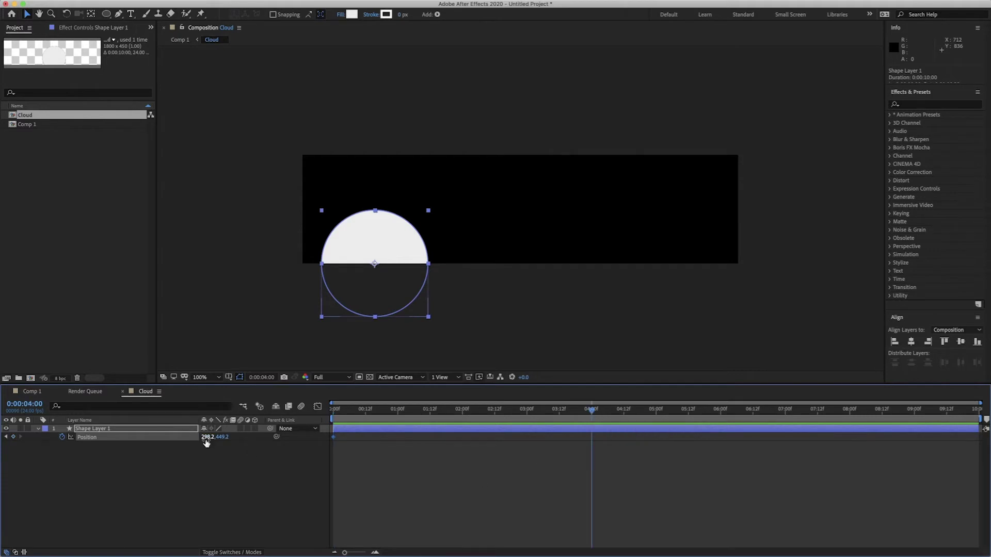
pyautogui.moveTo(207, 437); pyautogui.dragTo(640, 432)
pyautogui.click(590, 246)
pyautogui.moveTo(591, 249); pyautogui.dragTo(656, 262)
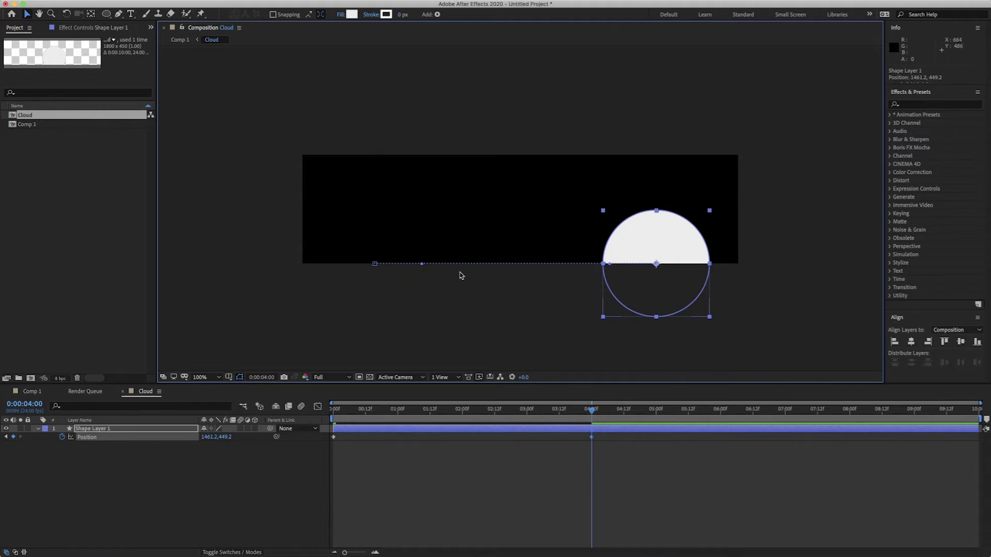
pyautogui.moveTo(422, 265); pyautogui.dragTo(463, 169)
pyautogui.moveTo(612, 269); pyautogui.dragTo(508, 326)
pyautogui.hotkey('ctrl', 'z')
pyautogui.hotkey('ctrl', 'z')
# Set both Position keyframes' spatial interpolation to Linear for a straight path.
pyautogui.moveTo(610, 444); pyautogui.dragTo(330, 444)
pyautogui.rightClick(334, 438)
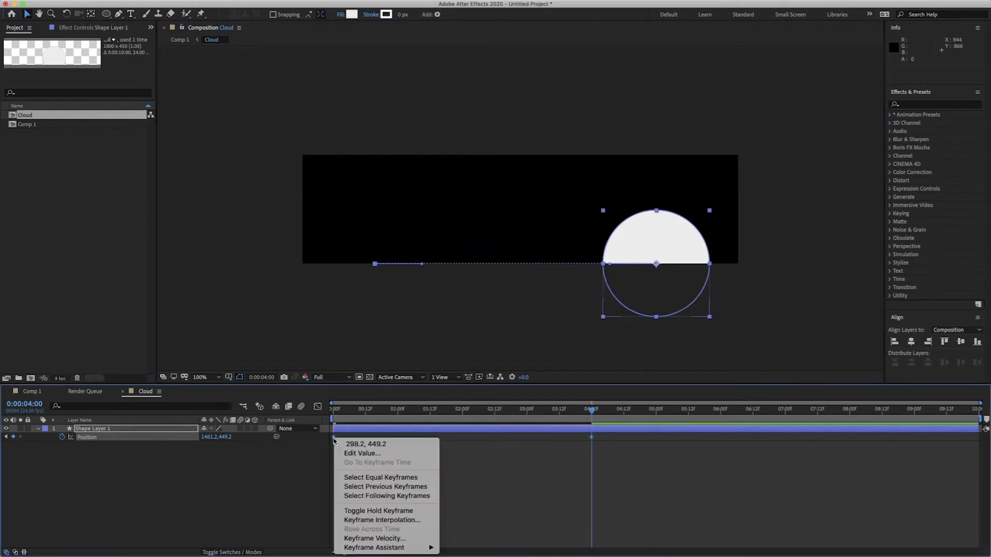
pyautogui.click(403, 521)
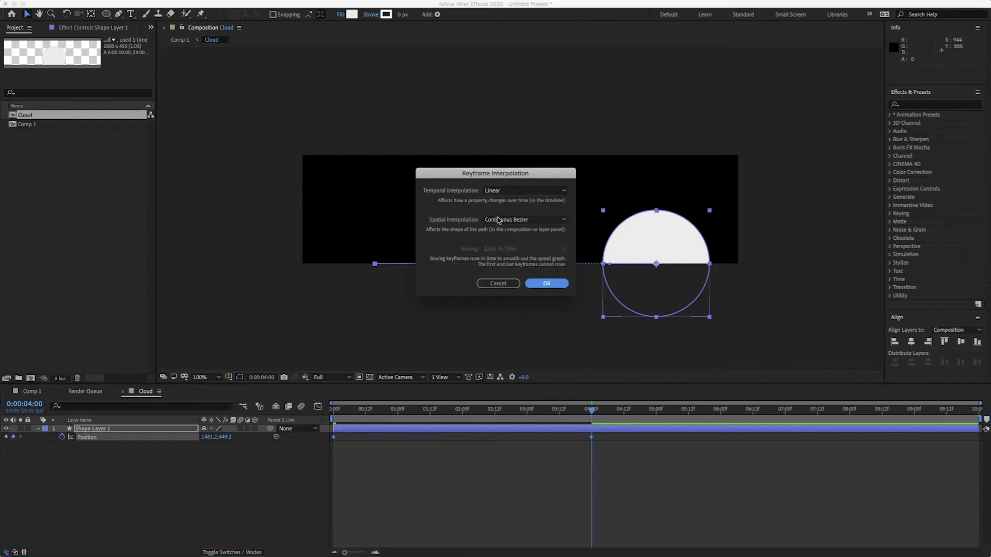
pyautogui.click(501, 222)
pyautogui.click(498, 244)
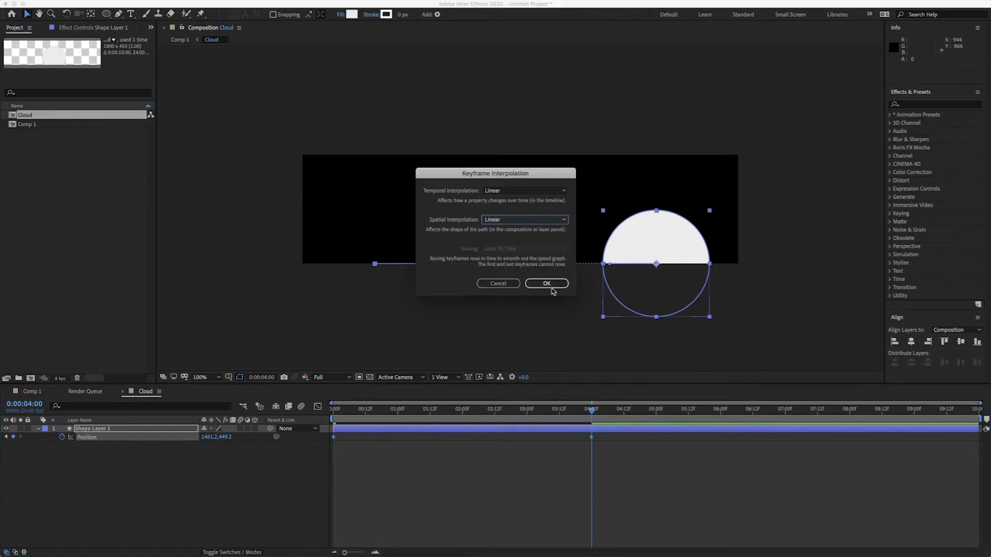
pyautogui.click(551, 288)
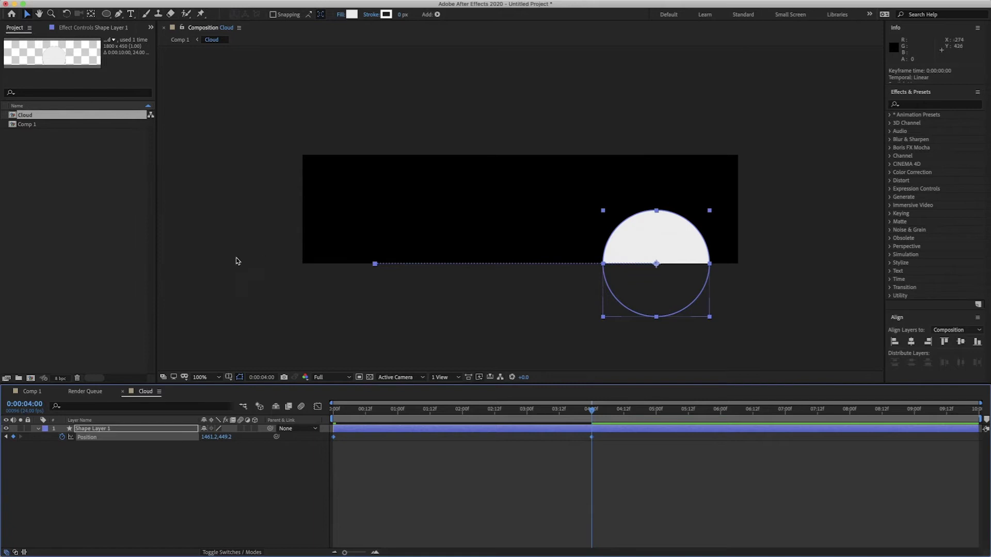
pyautogui.moveTo(592, 409); pyautogui.dragTo(313, 424)
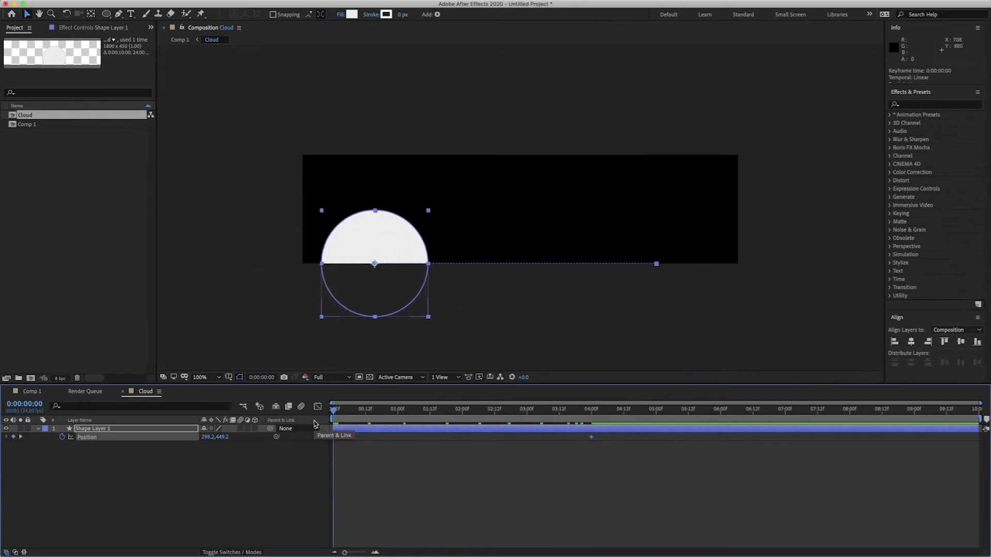
# Enable Scale keyframing and add Scale keyframes at 0:00 and 4:00.
pyautogui.press('space')
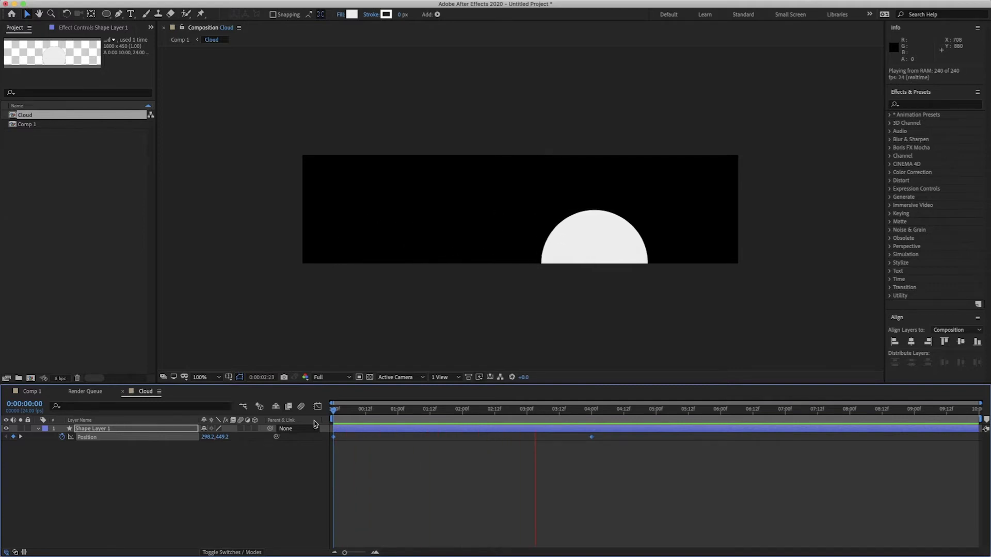
pyautogui.press('space')
pyautogui.moveTo(471, 413); pyautogui.dragTo(317, 418)
pyautogui.click(352, 435)
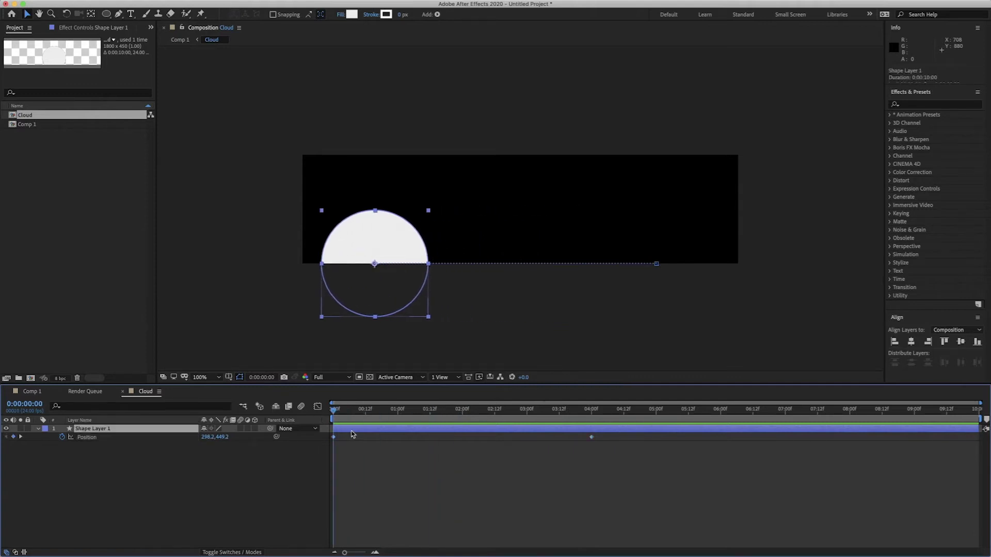
pyautogui.press('s')
pyautogui.click(63, 438)
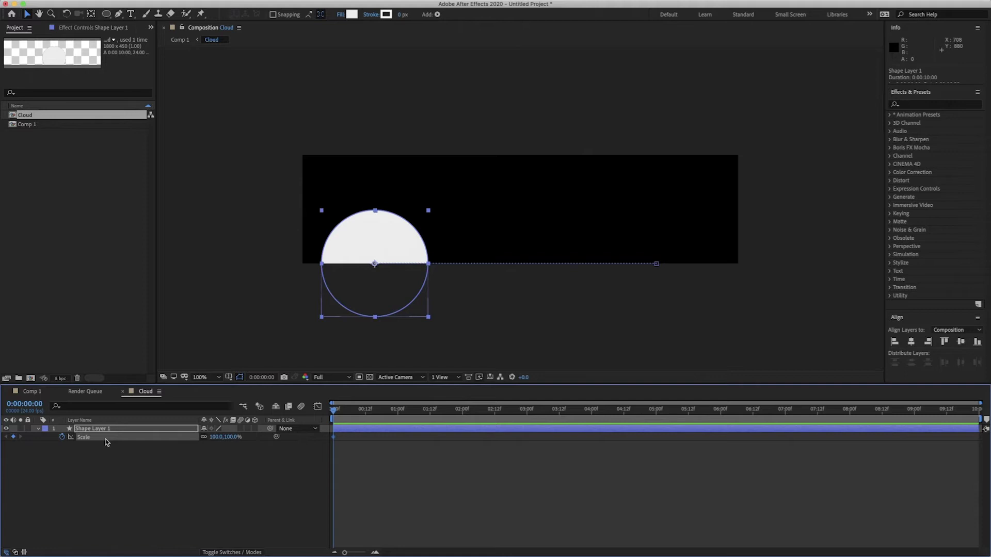
pyautogui.hotkey('shift', 'p')
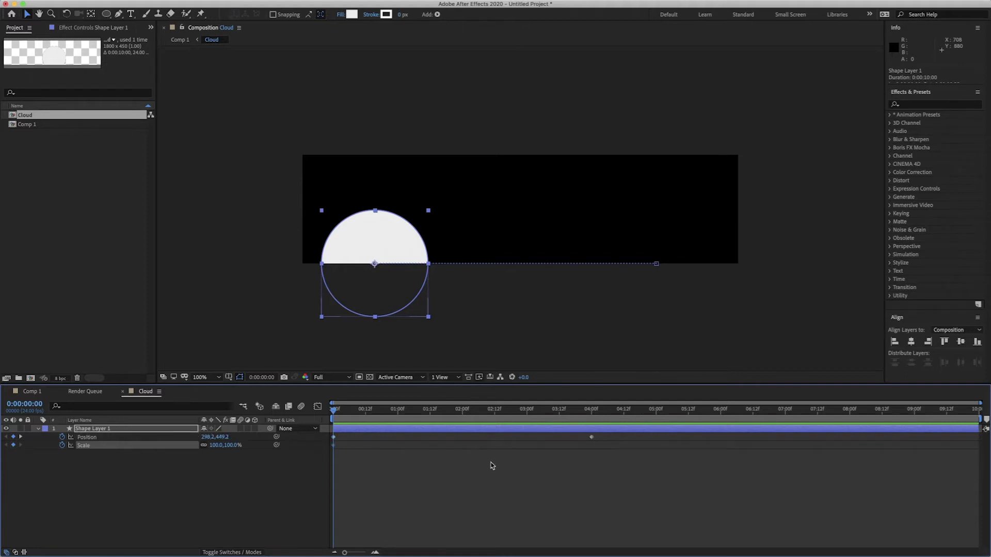
pyautogui.click(589, 413)
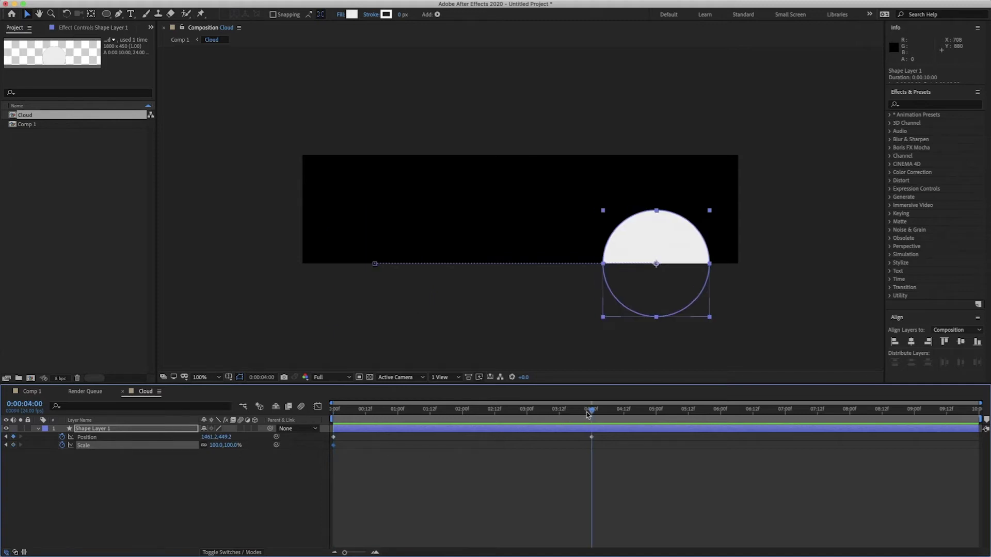
pyautogui.click(13, 446)
# Set Scale to 83% at 1:00, under half at 0:00, 138.3% at 2:11, and 48% at 4:00.
pyautogui.moveTo(371, 416); pyautogui.dragTo(397, 415)
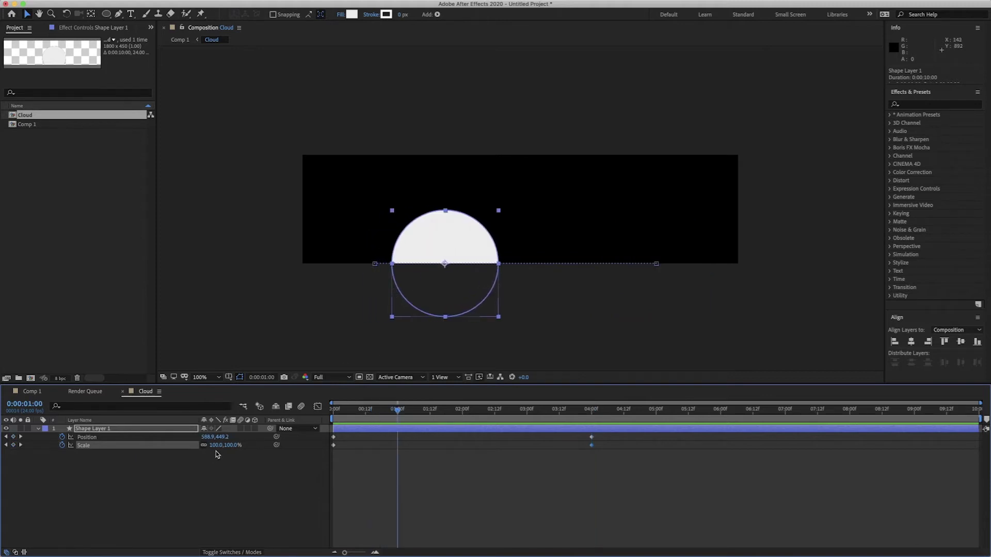
pyautogui.click(204, 446)
pyautogui.moveTo(219, 445); pyautogui.dragTo(210, 445)
pyautogui.moveTo(353, 418); pyautogui.dragTo(287, 419)
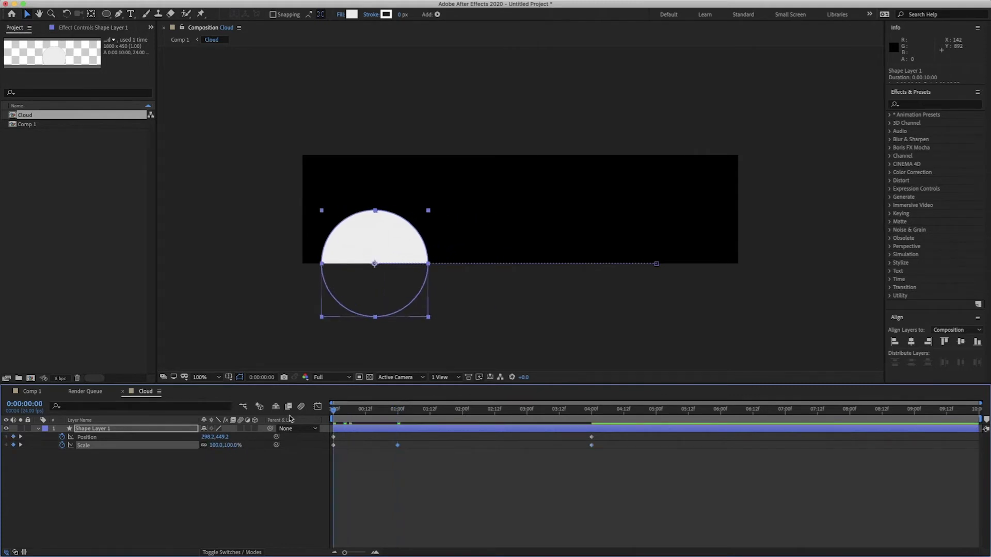
pyautogui.moveTo(227, 446)
pyautogui.mouseDown()
pyautogui.moveTo(205, 447)
pyautogui.moveTo(217, 447)
pyautogui.mouseUp()
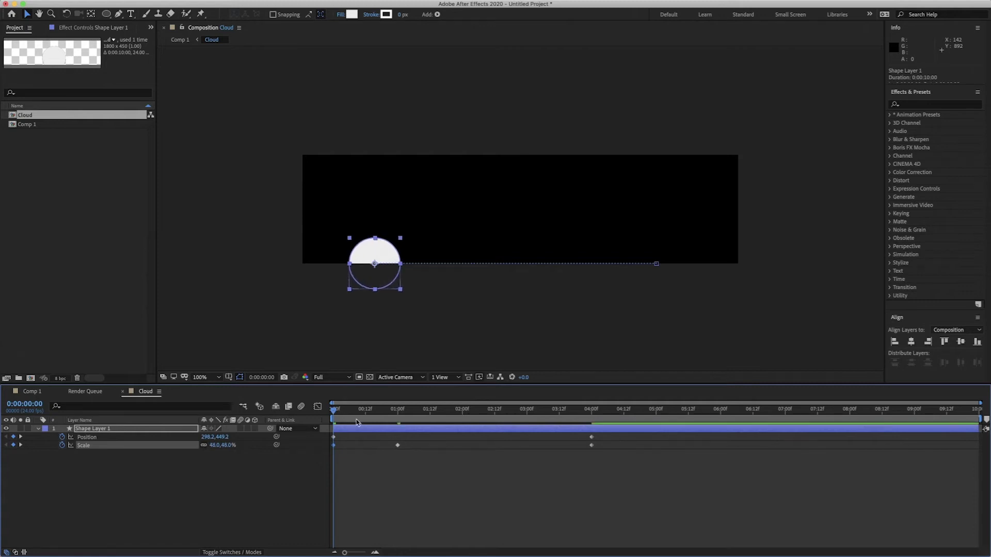
pyautogui.moveTo(335, 412); pyautogui.dragTo(492, 424)
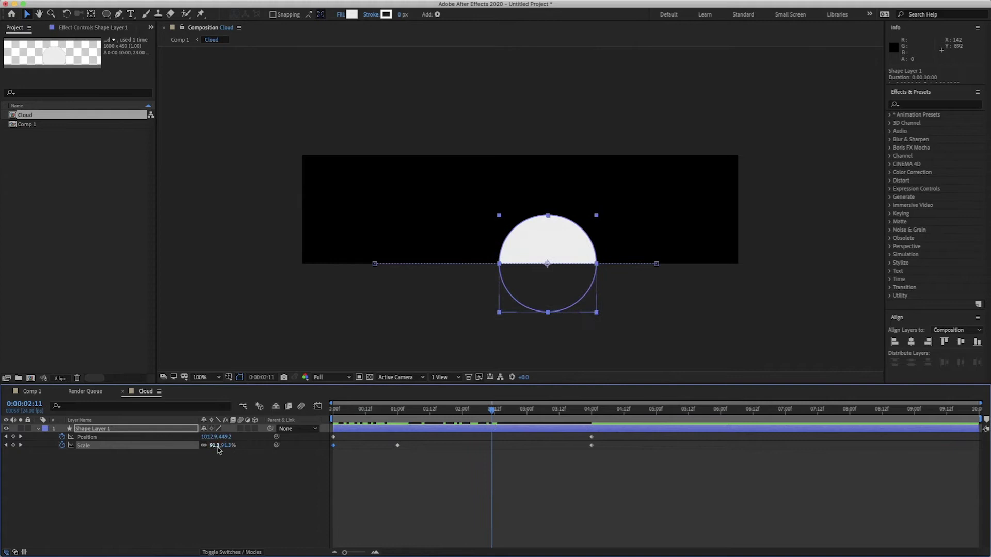
pyautogui.moveTo(220, 445); pyautogui.dragTo(248, 446)
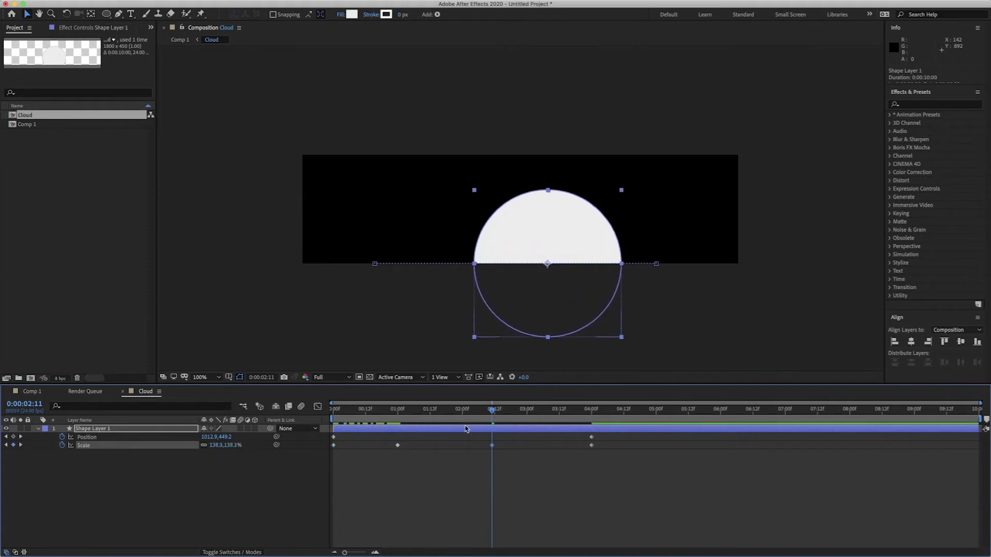
pyautogui.moveTo(495, 413); pyautogui.dragTo(596, 416)
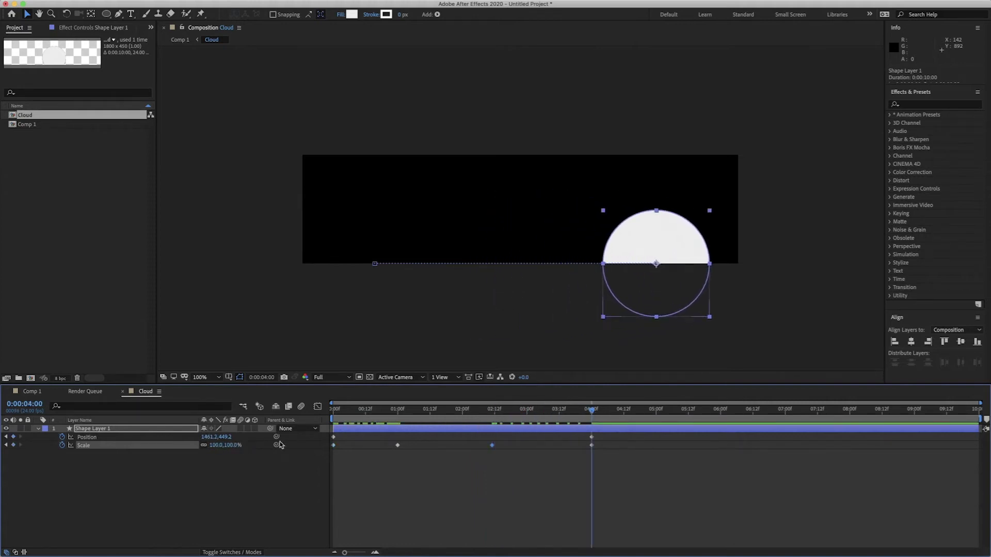
pyautogui.moveTo(222, 446); pyautogui.dragTo(205, 450)
pyautogui.moveTo(511, 413); pyautogui.dragTo(493, 413)
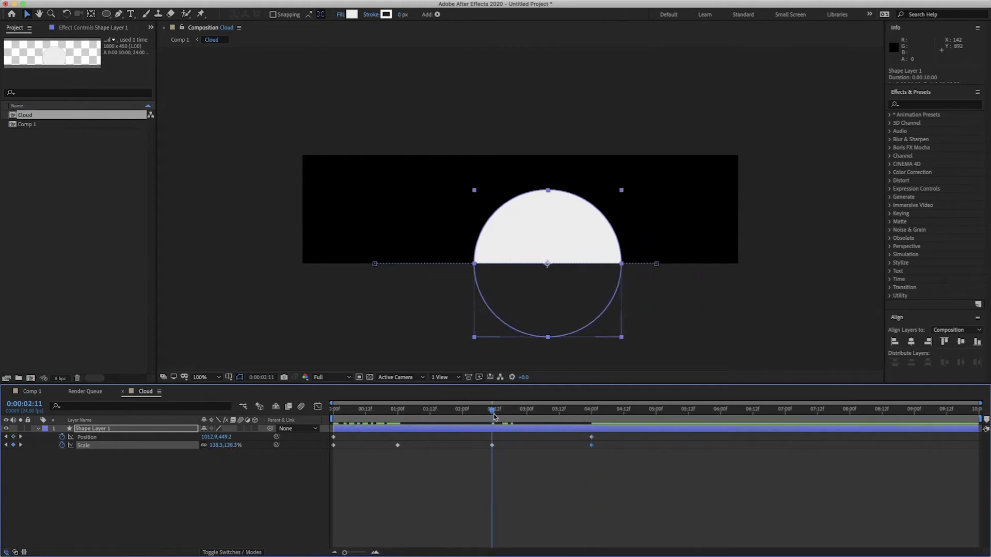
# Unlink Scale proportions and narrow Scale X at the 0:00, 1:00 and 4:00 keyframes.
pyautogui.click(203, 446)
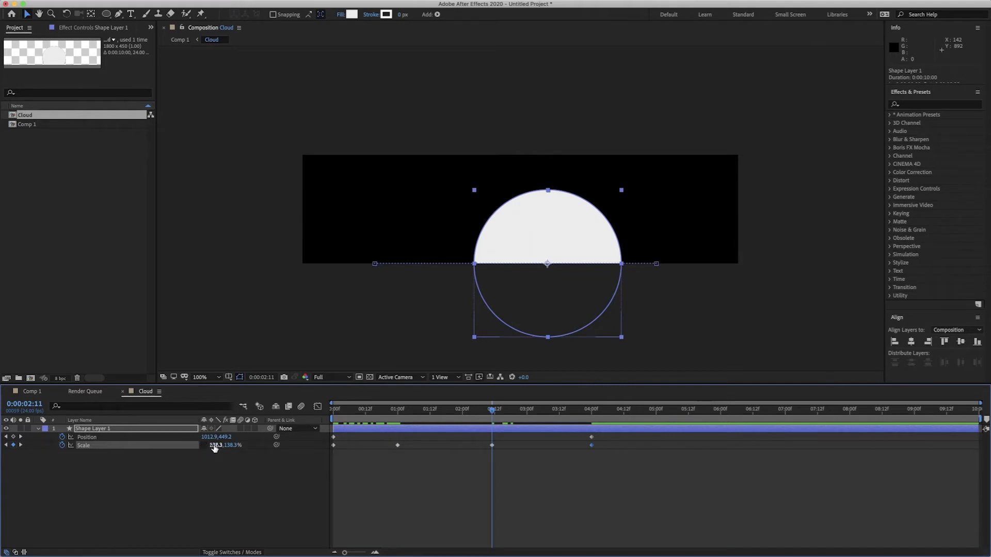
pyautogui.moveTo(215, 447); pyautogui.dragTo(187, 452)
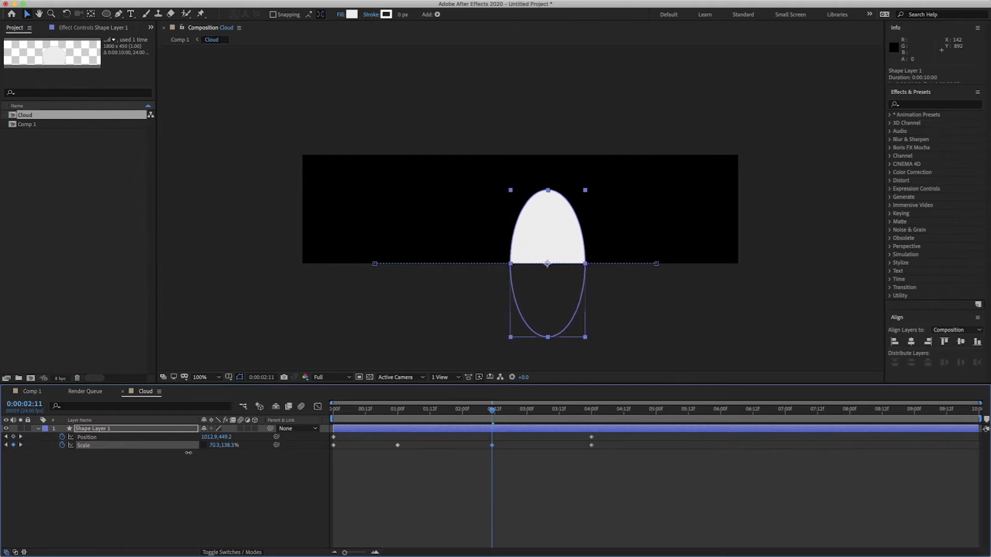
pyautogui.click(401, 422)
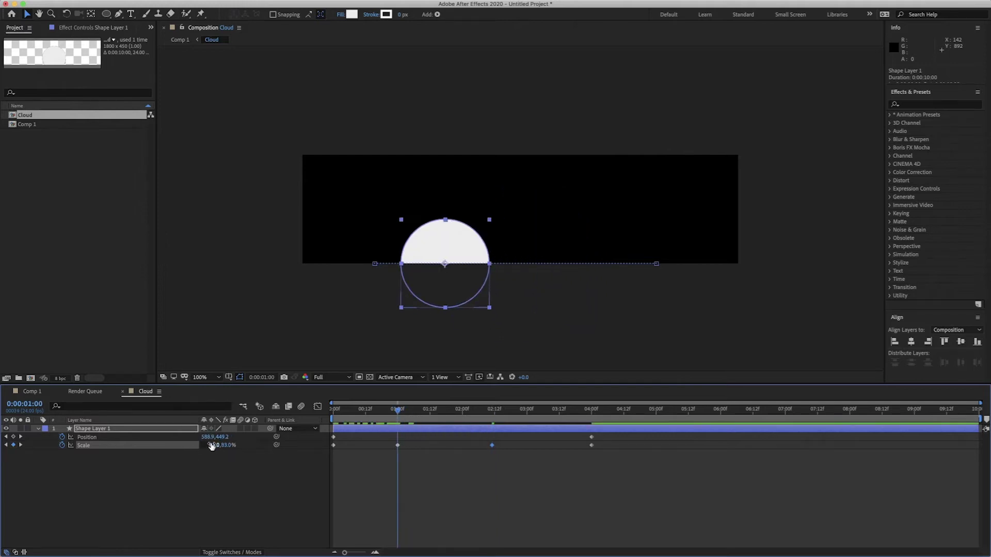
pyautogui.moveTo(214, 445)
pyautogui.mouseDown()
pyautogui.moveTo(192, 445)
pyautogui.moveTo(204, 445)
pyautogui.mouseUp()
pyautogui.press('Home')
pyautogui.click(592, 414)
pyautogui.press('Home')
# Stretch the 2:11 keyframe taller to 70.3, 174.3% and check the animation.
pyautogui.press('space')
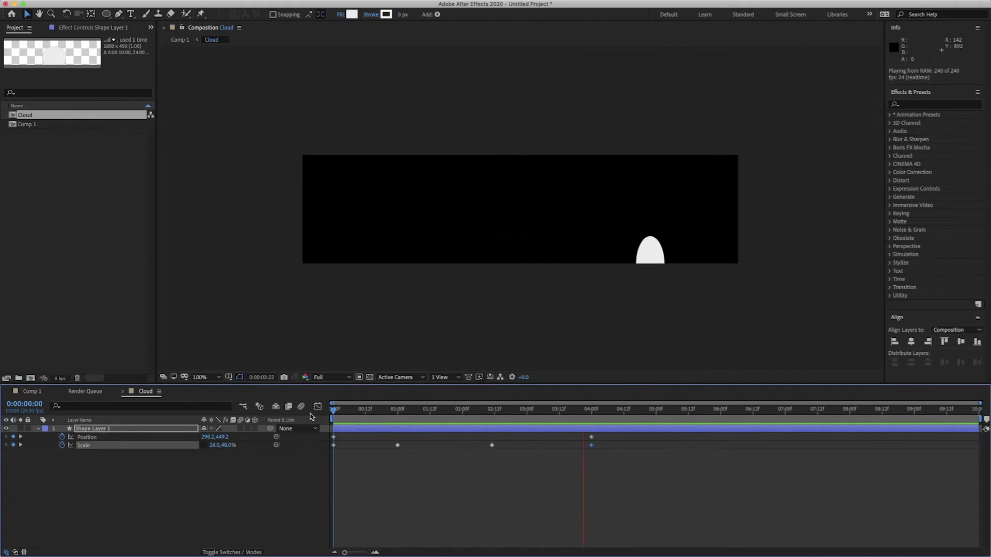
pyautogui.press('space')
pyautogui.click(492, 410)
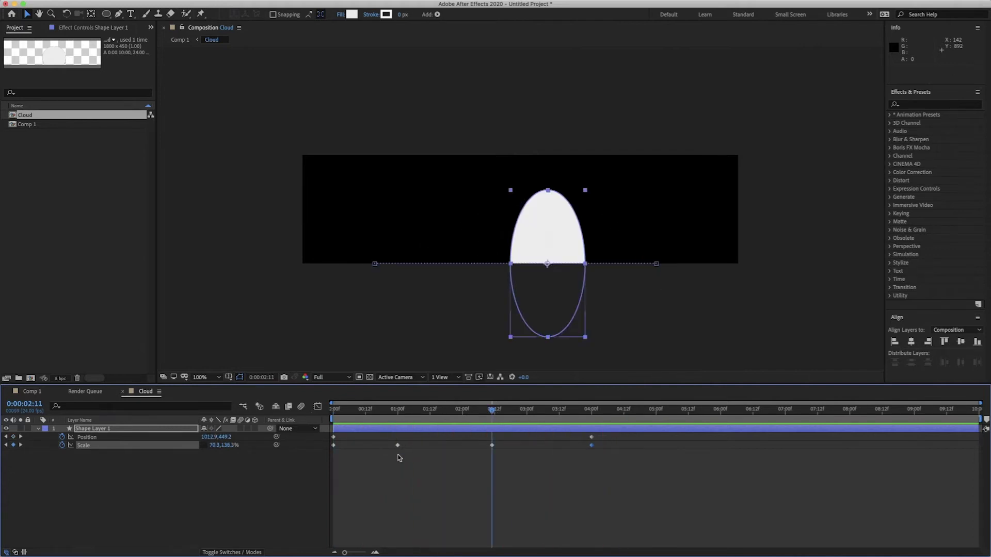
pyautogui.moveTo(230, 445); pyautogui.dragTo(247, 446)
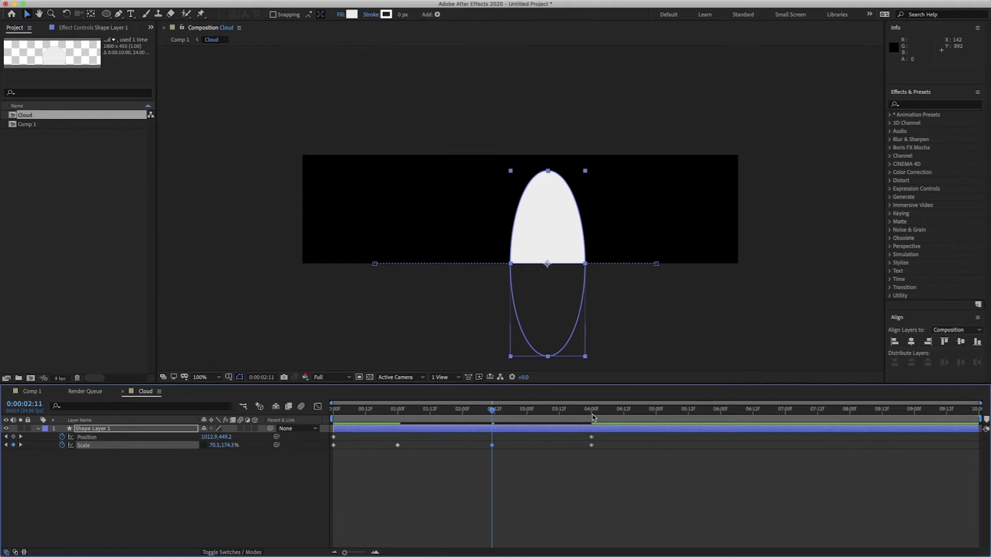
pyautogui.moveTo(592, 417)
pyautogui.mouseDown()
pyautogui.moveTo(346, 418)
pyautogui.moveTo(546, 418)
pyautogui.moveTo(588, 429)
pyautogui.mouseUp()
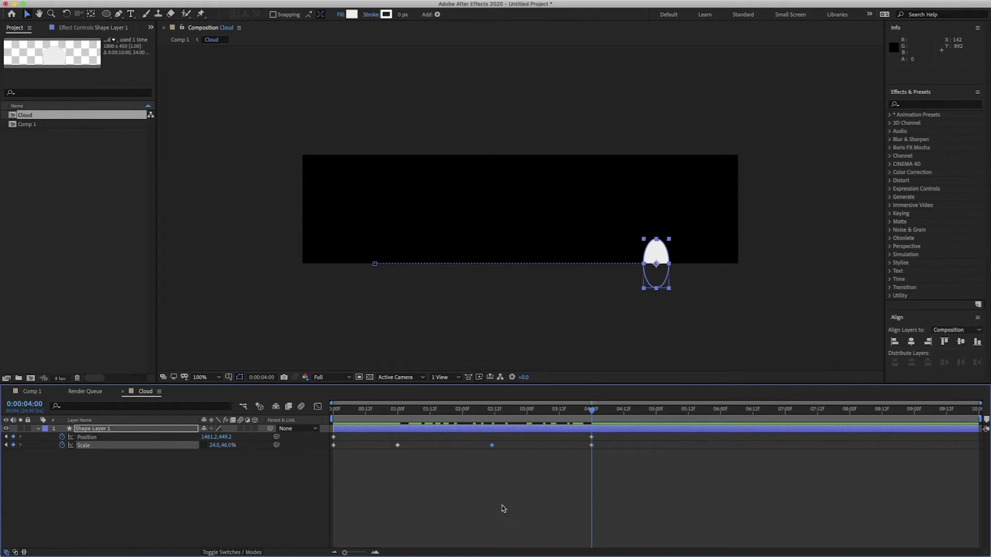
pyautogui.click(113, 484)
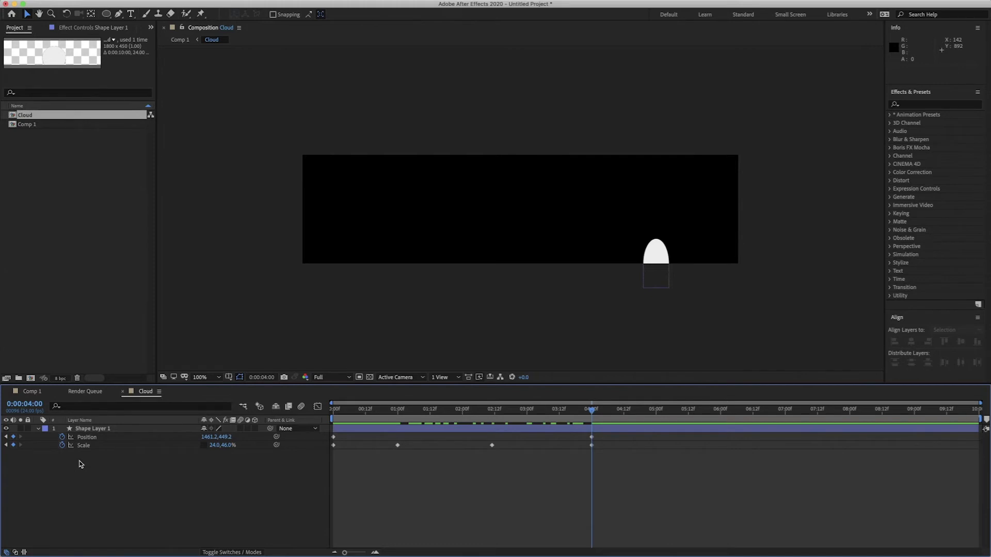
# Add a loopOut() expression to both the Position and Scale properties.
pyautogui.keyDown('alt'); pyautogui.click(62, 438); pyautogui.keyUp('alt')
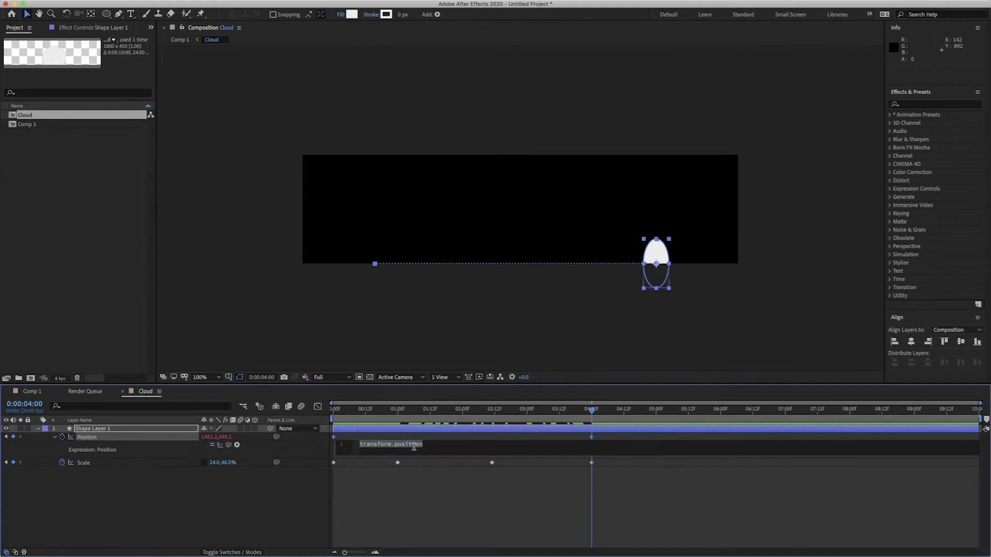
pyautogui.write('loop')
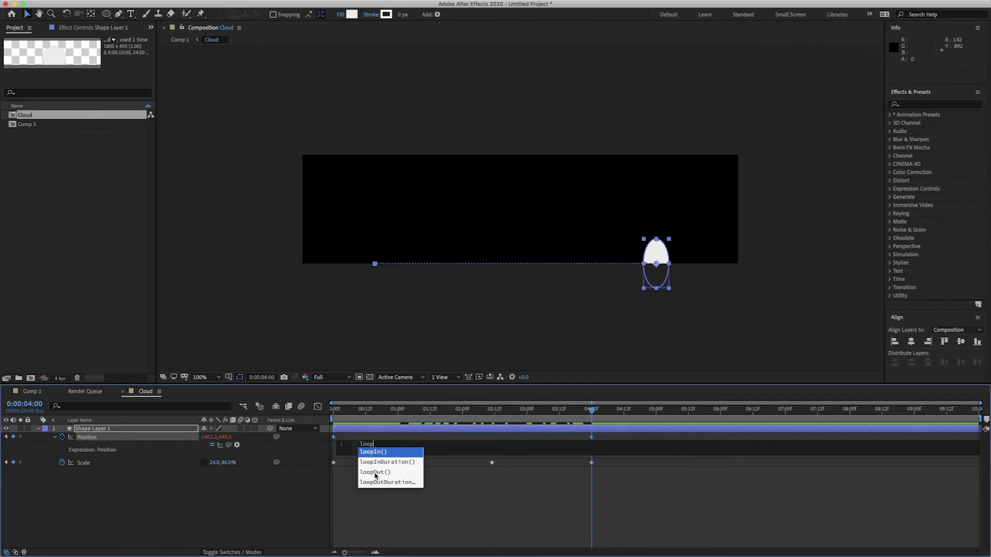
pyautogui.doubleClick(375, 474)
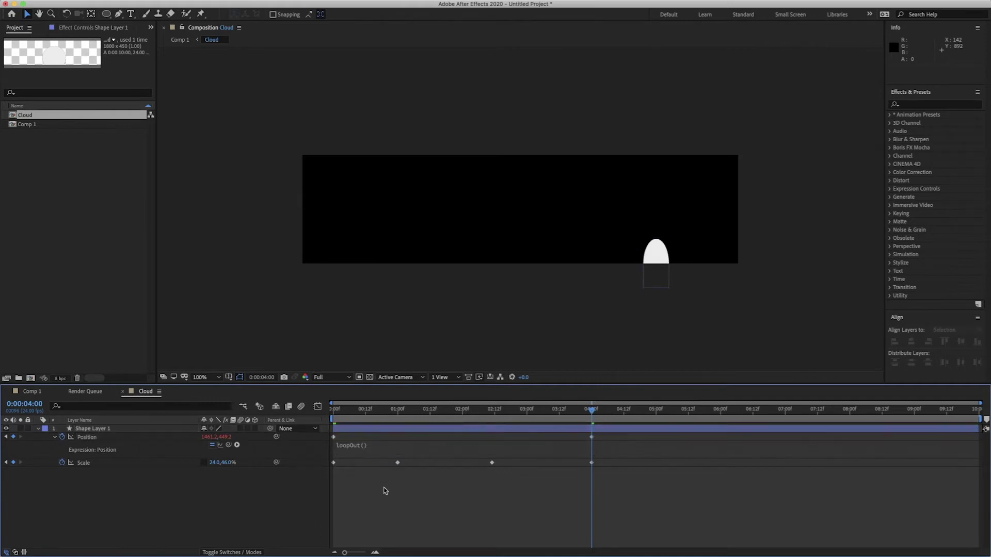
pyautogui.keyDown('alt'); pyautogui.click(61, 463); pyautogui.keyUp('alt')
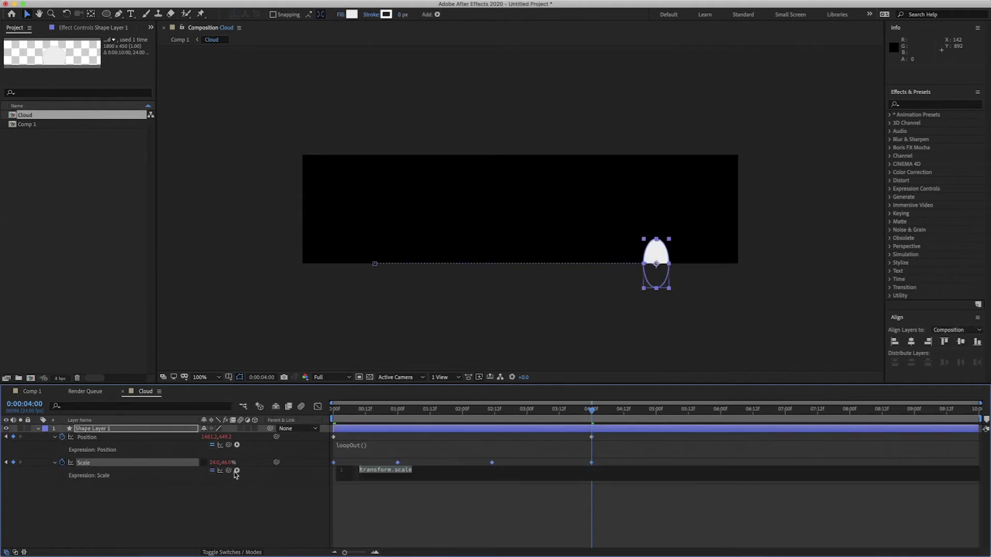
pyautogui.write('loop')
pyautogui.click(387, 499)
pyautogui.click(395, 497)
# Preview the looping animation from the start, then set the current time to 4:00.
pyautogui.press('Home')
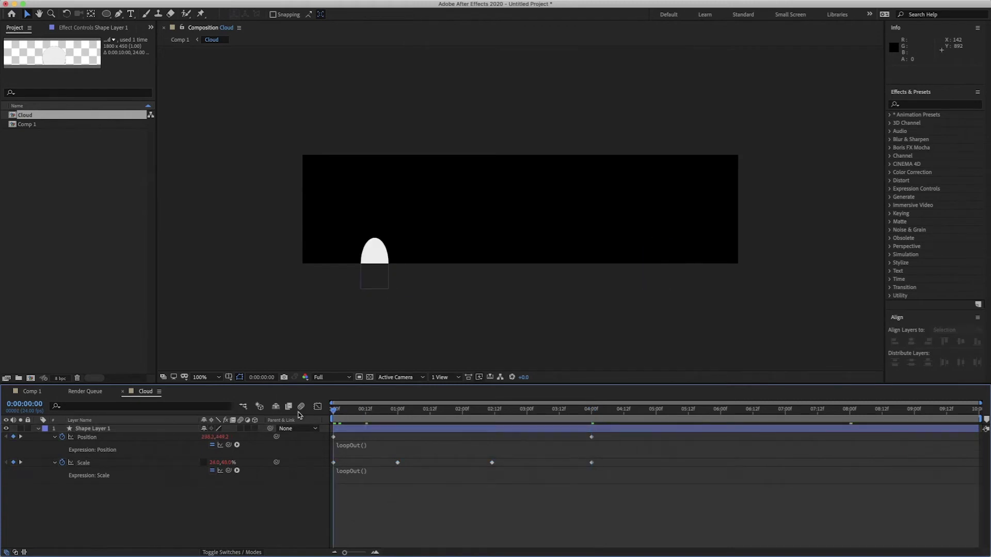
pyautogui.press('space')
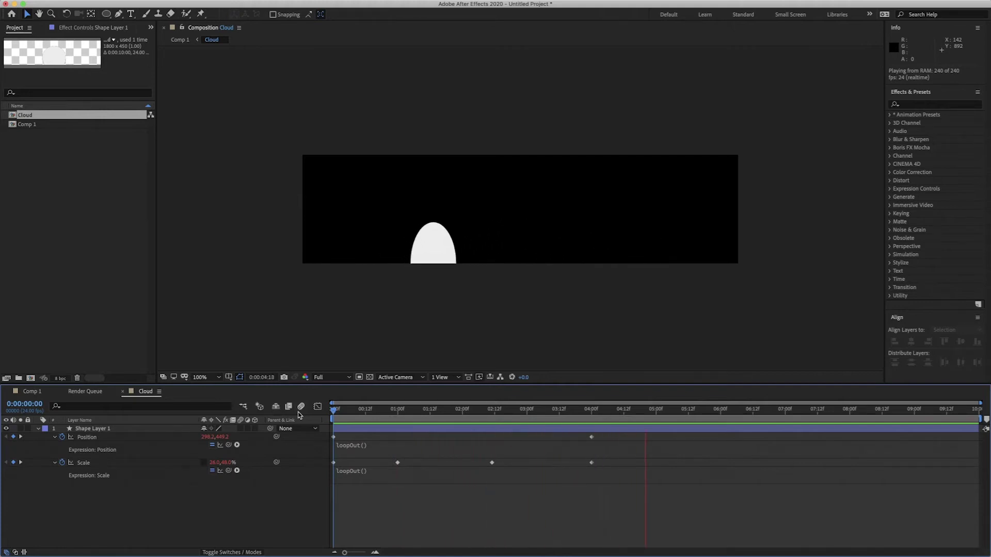
pyautogui.press('space')
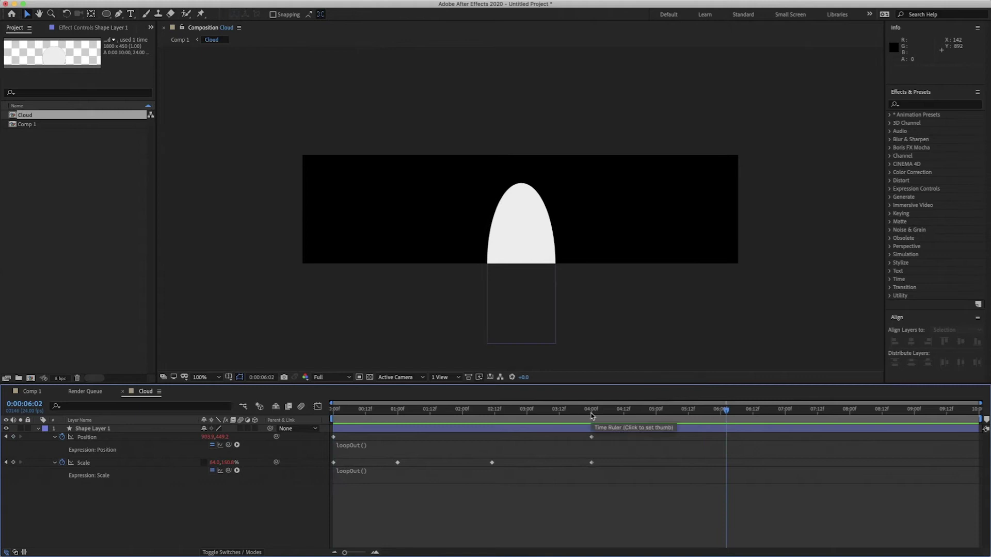
pyautogui.click(592, 415)
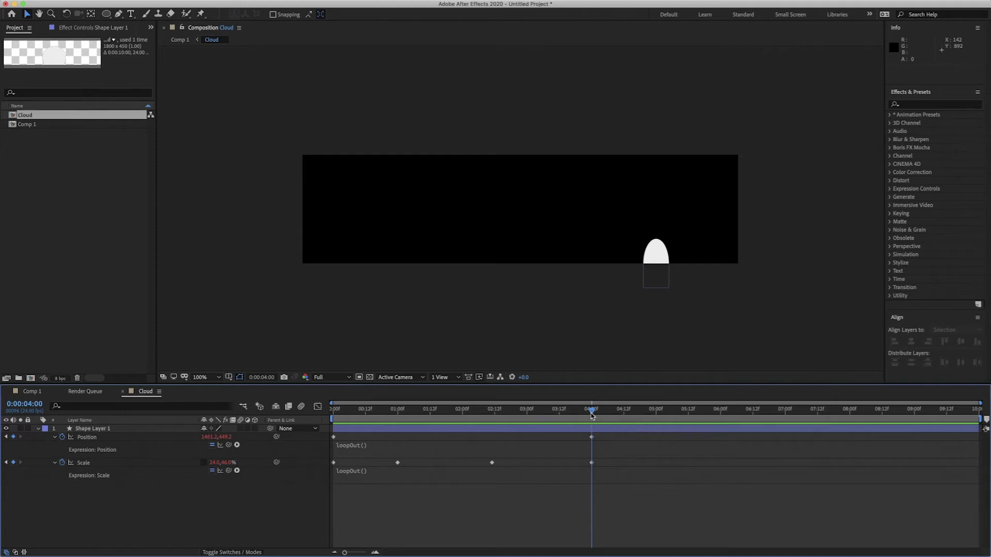
# Rename the shape layer to Circle.
pyautogui.click(103, 429)
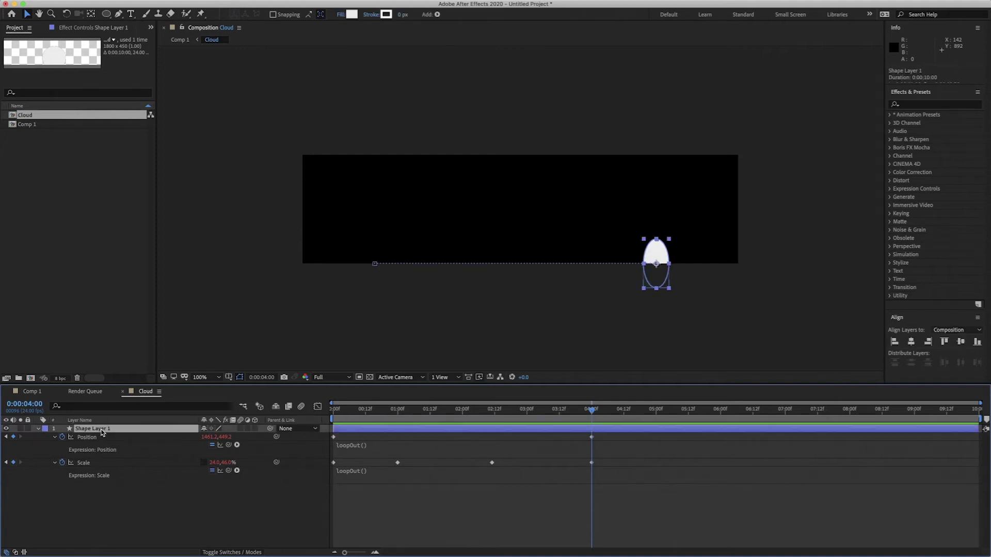
pyautogui.press('Return')
pyautogui.write('Cir')
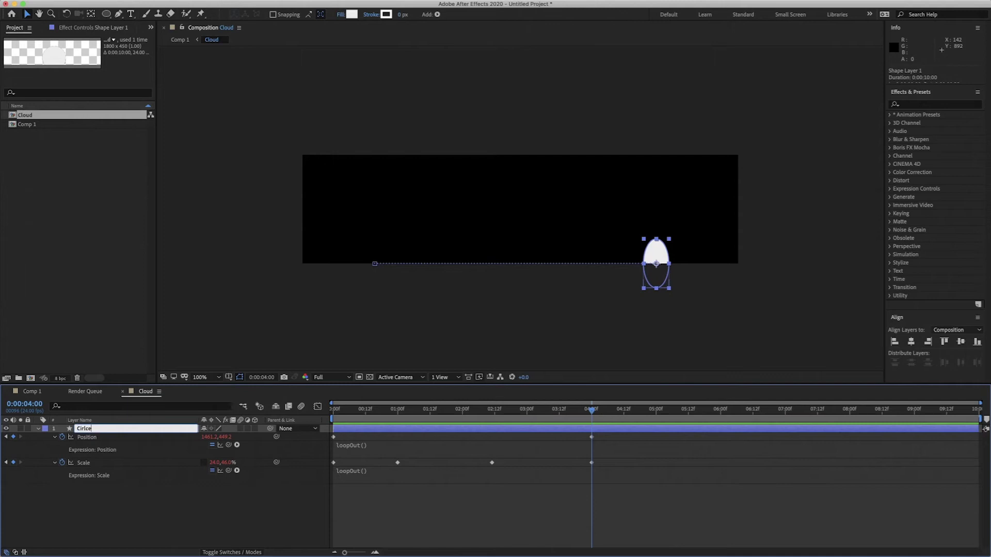
pyautogui.write('cle')
pyautogui.press('Return')
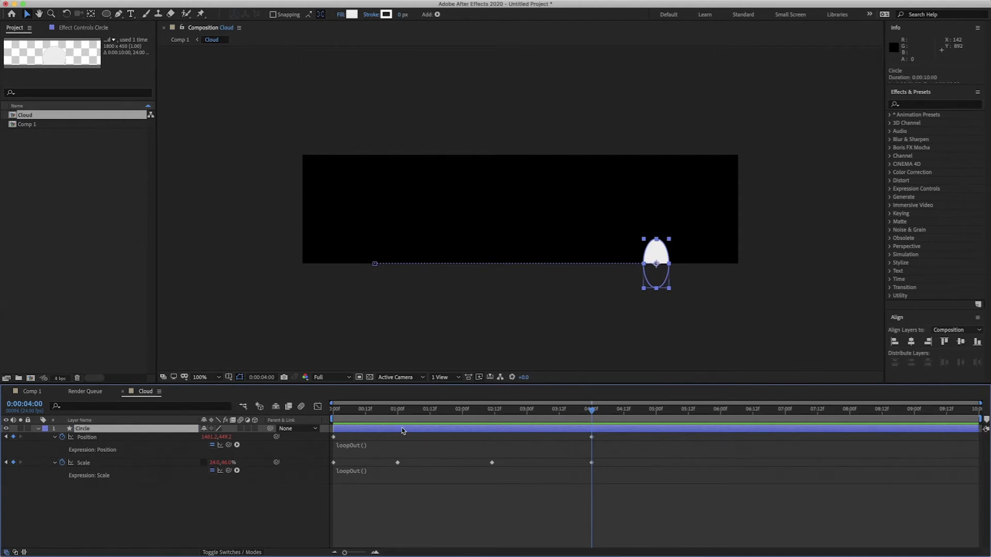
# Duplicate Circle into staggered copies, offsetting one 14 frames later, and end the work area at 4:00.
pyautogui.hotkey('ctrl', 'd')
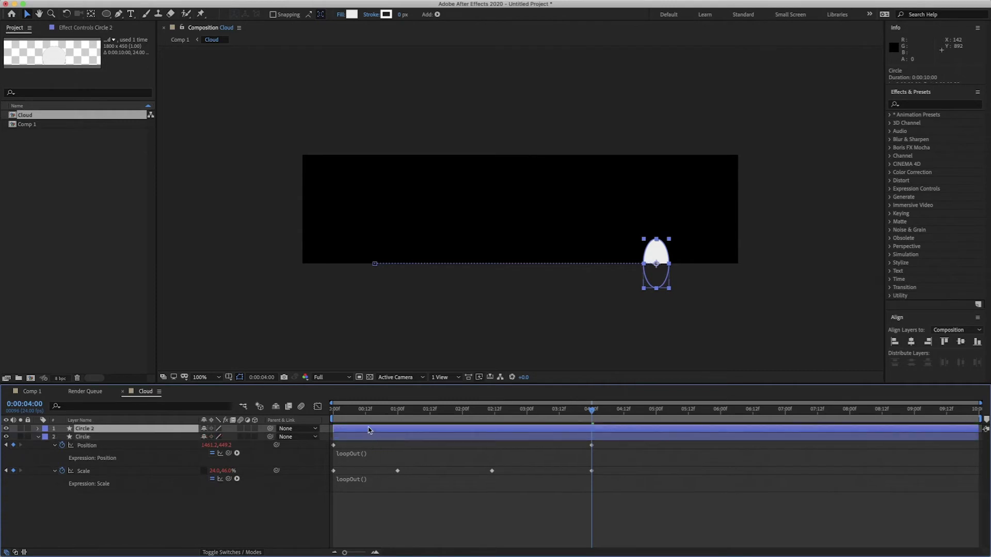
pyautogui.moveTo(370, 432); pyautogui.dragTo(549, 431)
pyautogui.hotkey('ctrl', 'd')
pyautogui.hotkey('ctrl', 'd')
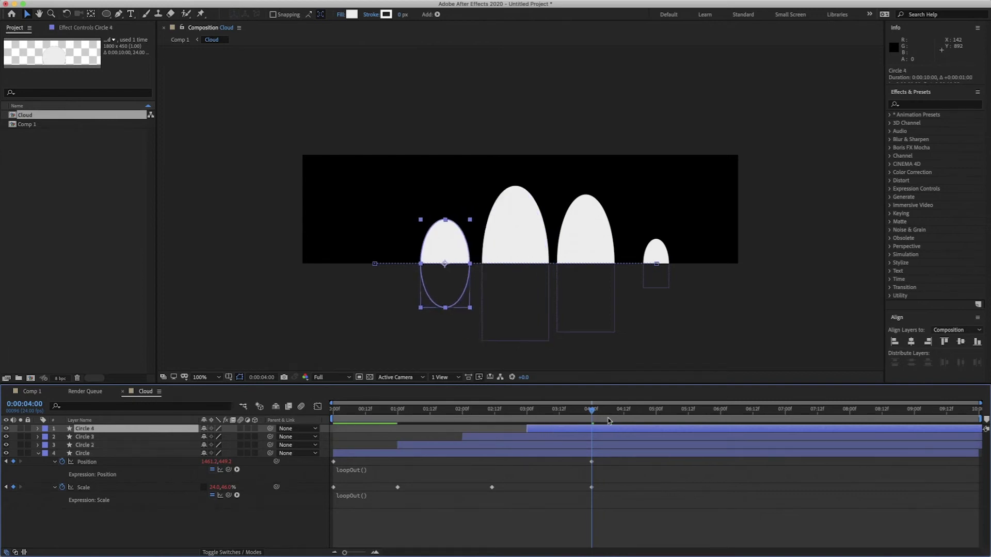
pyautogui.press('n')
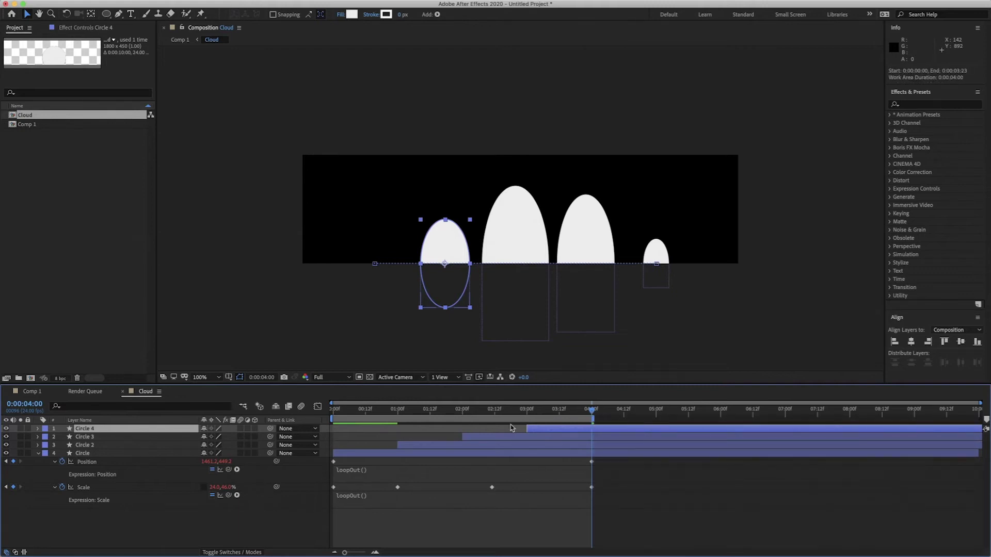
# Preview the staggered circles twice from the start.
pyautogui.press('space')
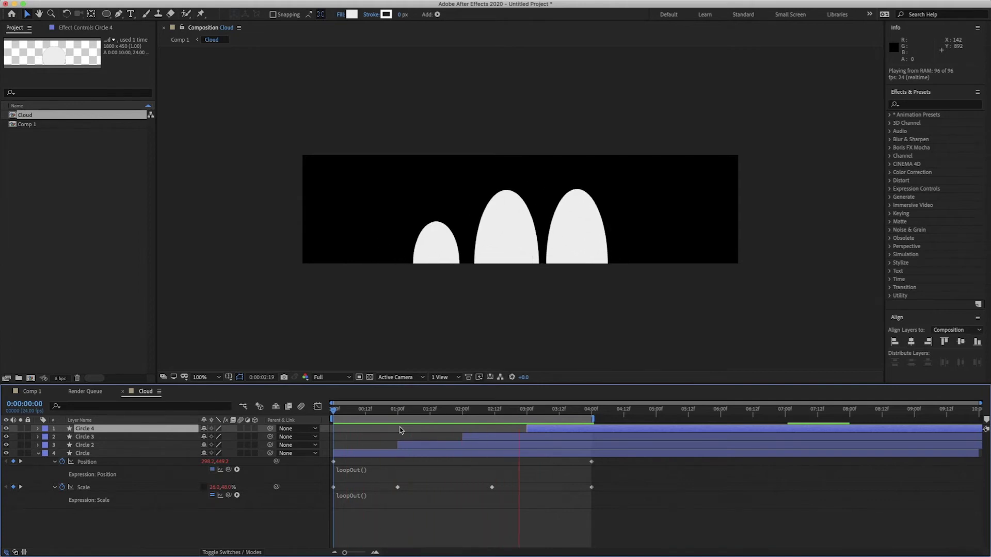
pyautogui.press('space')
pyautogui.moveTo(356, 416)
pyautogui.mouseDown()
pyautogui.moveTo(327, 416)
pyautogui.moveTo(590, 441)
pyautogui.moveTo(596, 428)
pyautogui.moveTo(607, 431)
pyautogui.mouseUp()
pyautogui.press('space')
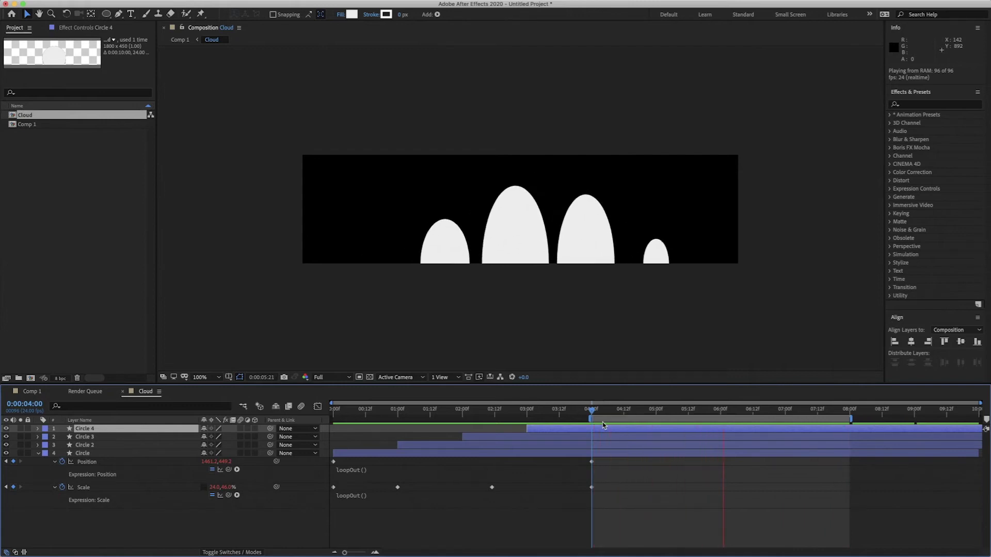
pyautogui.press('space')
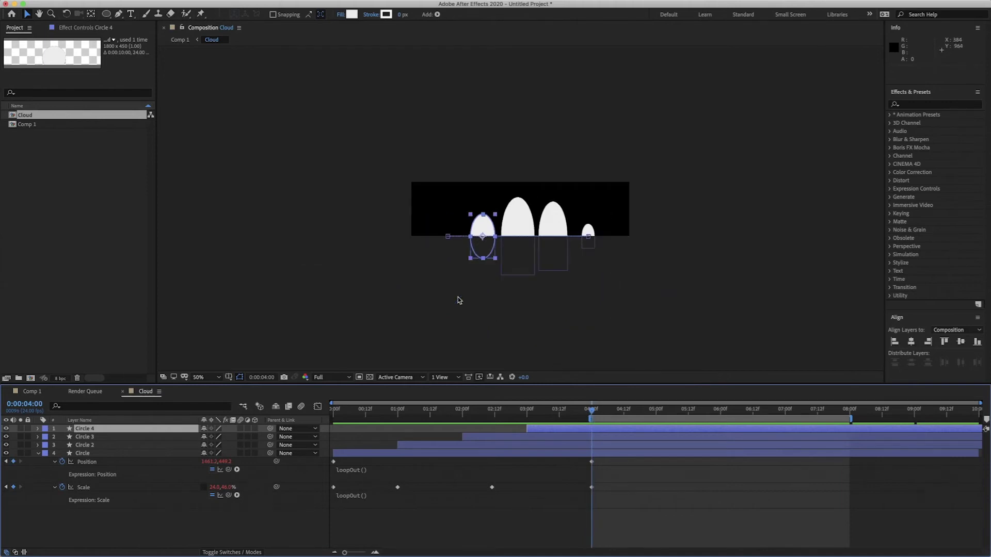
pyautogui.rightClick(256, 301)
pyautogui.moveTo(303, 307)
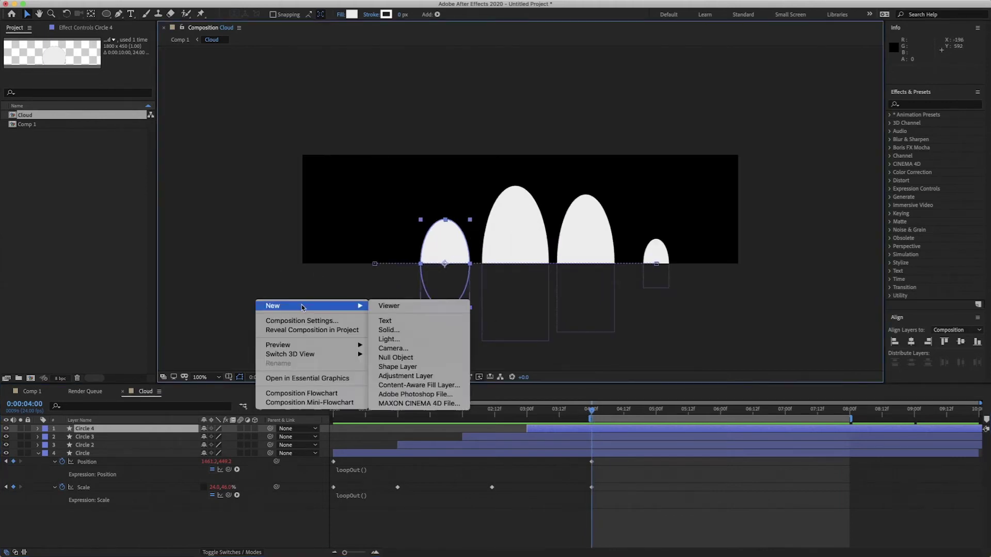
pyautogui.press('Escape')
pyautogui.press('Escape')
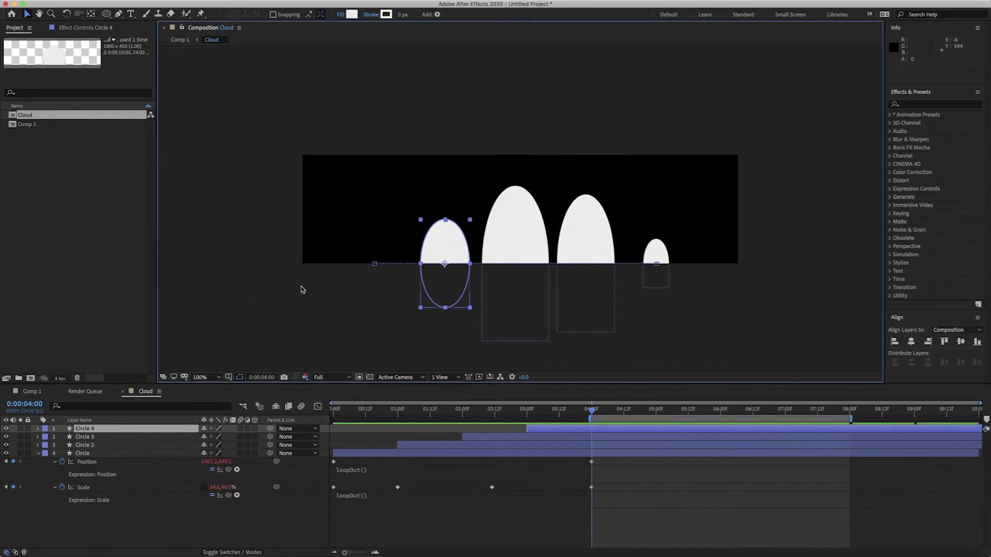
# In Comp 1, apply the Transform effect from Effects & Presets to the Cloud layer.
pyautogui.click(32, 392)
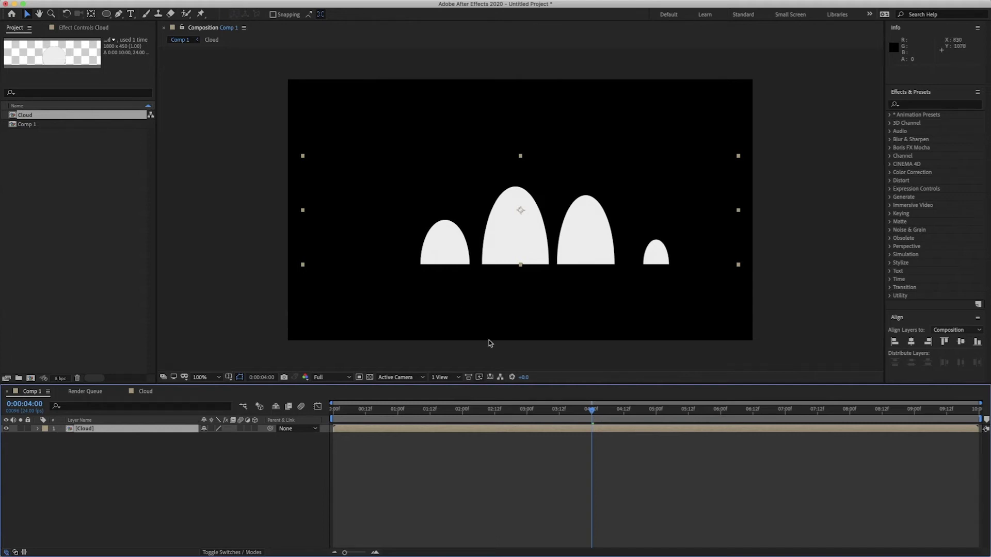
pyautogui.click(920, 105)
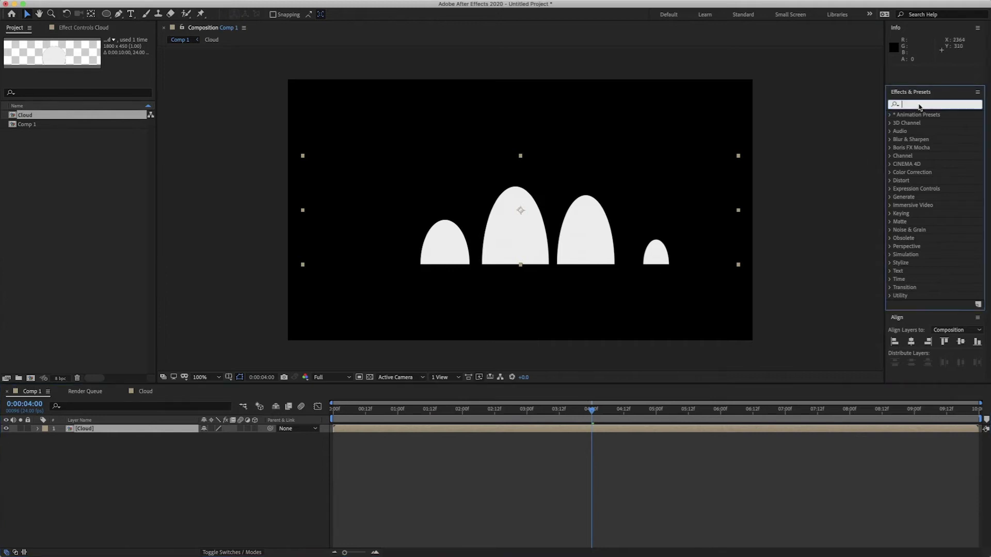
pyautogui.write('tansl')
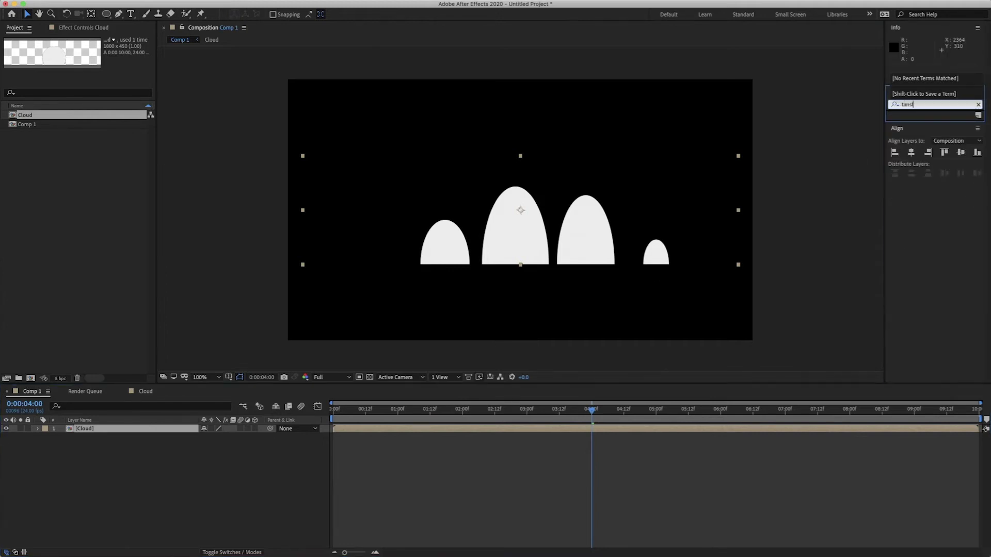
pyautogui.press('BackSpace')
pyautogui.press('BackSpace')
pyautogui.press('BackSpace')
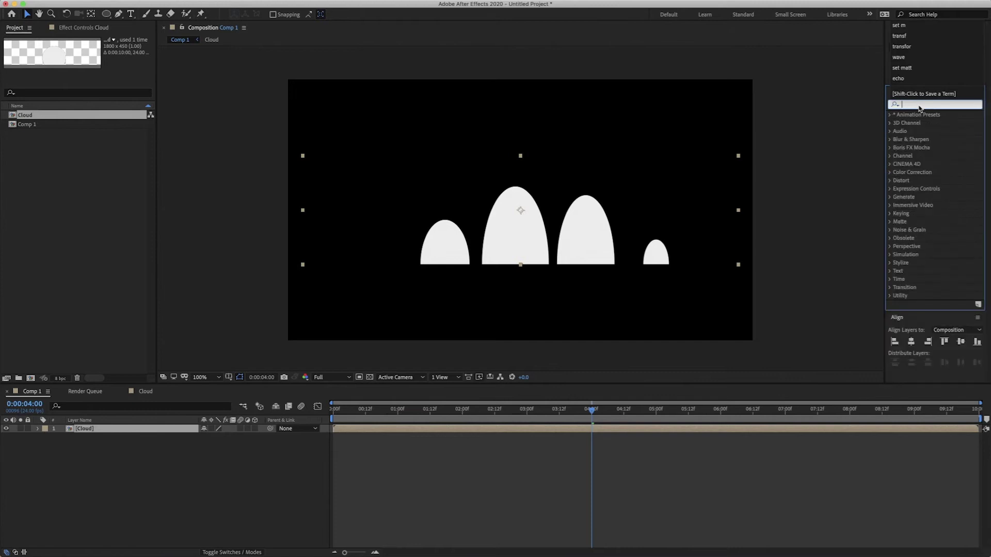
pyautogui.write('tran')
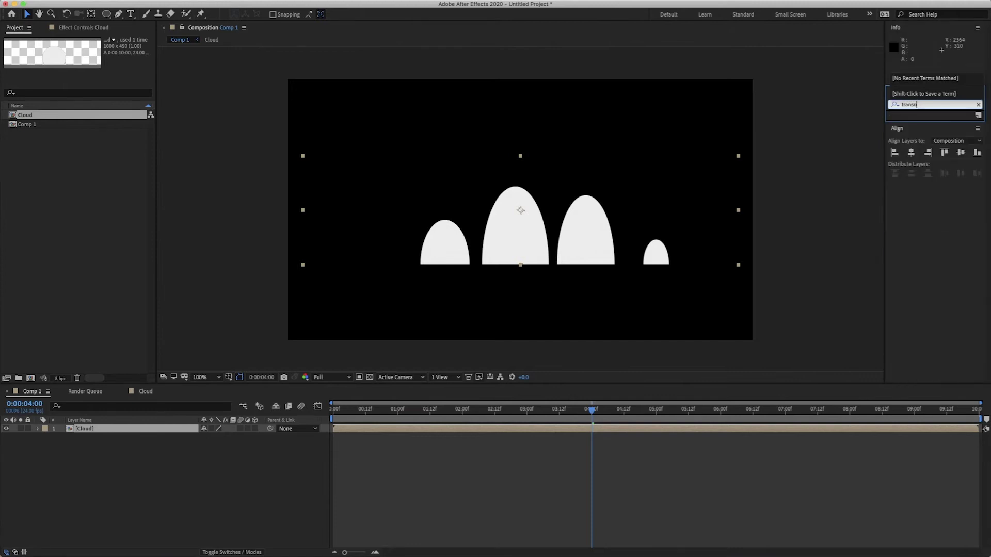
pyautogui.write('sform')
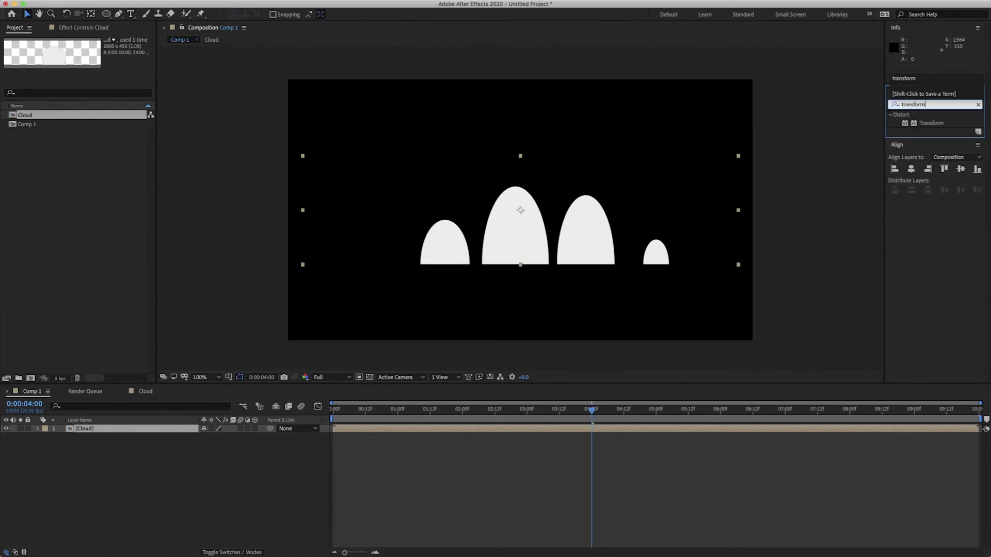
pyautogui.moveTo(934, 124); pyautogui.dragTo(523, 433)
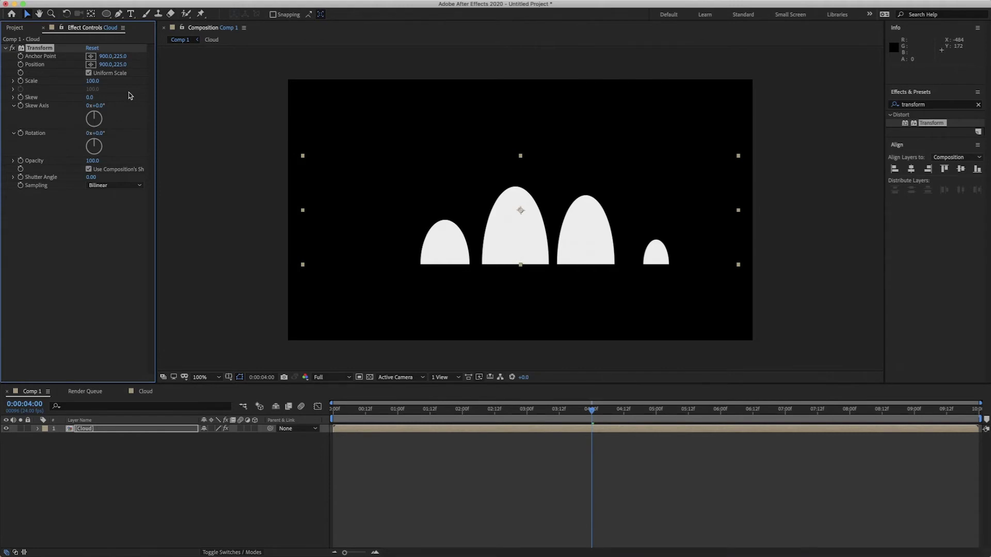
# Set the Transform effect's Skew Axis to 90° and Skew to 40.
pyautogui.click(99, 105)
pyautogui.press('Return')
pyautogui.moveTo(89, 97); pyautogui.dragTo(105, 95)
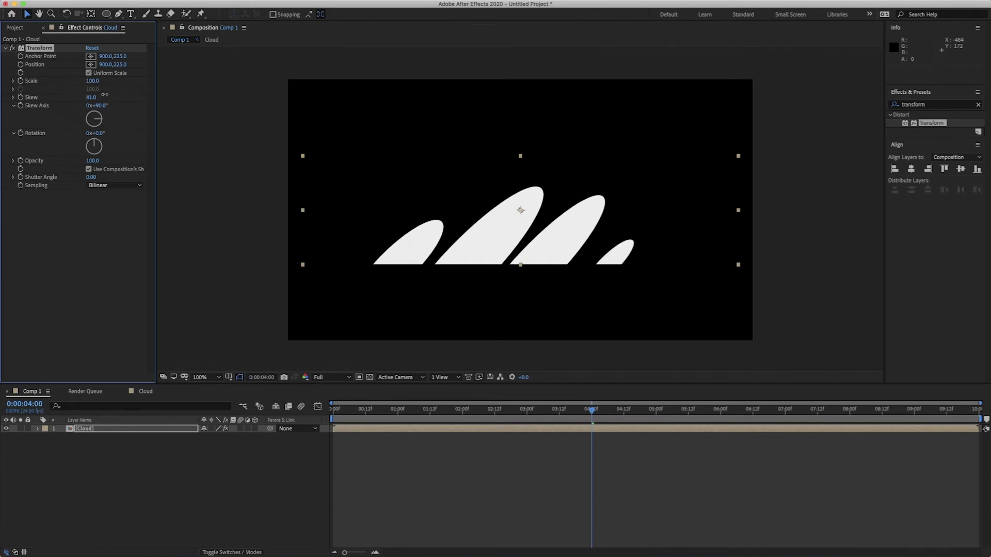
pyautogui.click(96, 98)
pyautogui.write('40')
pyautogui.press('Return')
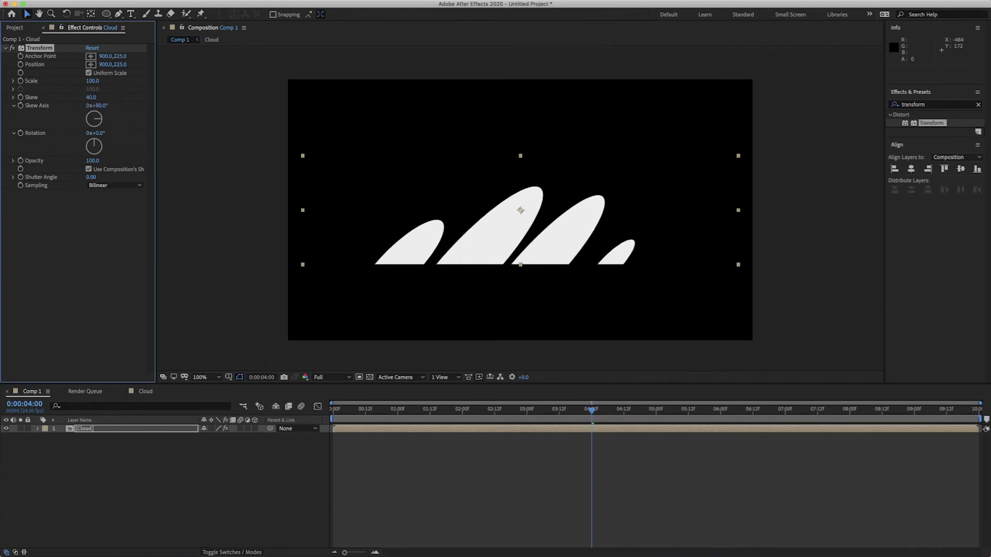
# Apply Gaussian Blur to the Cloud layer with Blurriness set to 80.
pyautogui.click(8, 49)
pyautogui.click(935, 104)
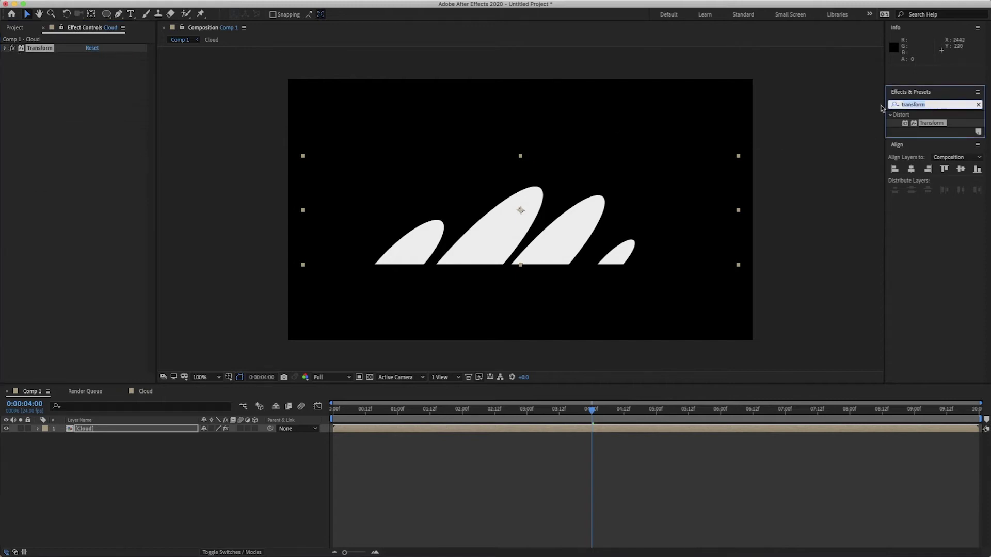
pyautogui.write('gaus')
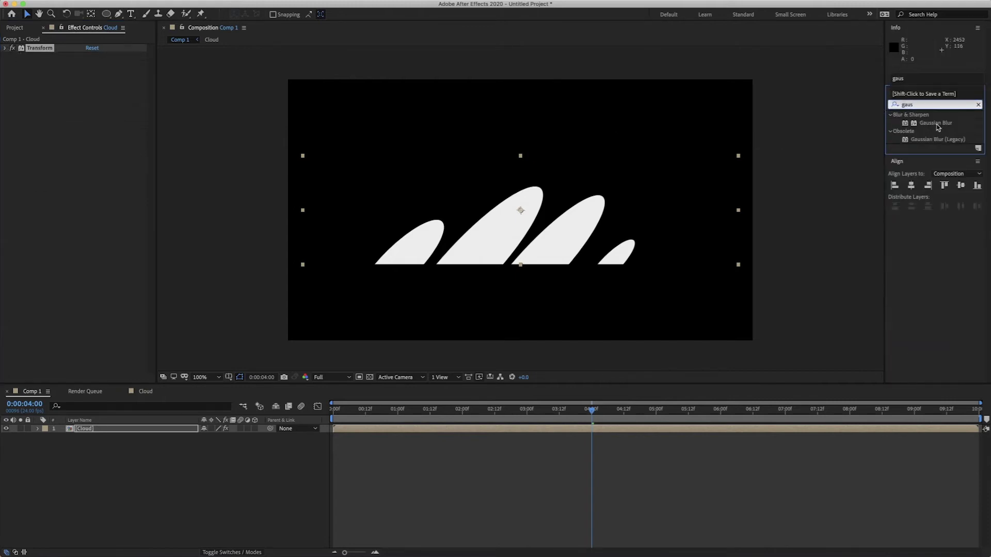
pyautogui.moveTo(937, 127); pyautogui.dragTo(537, 431)
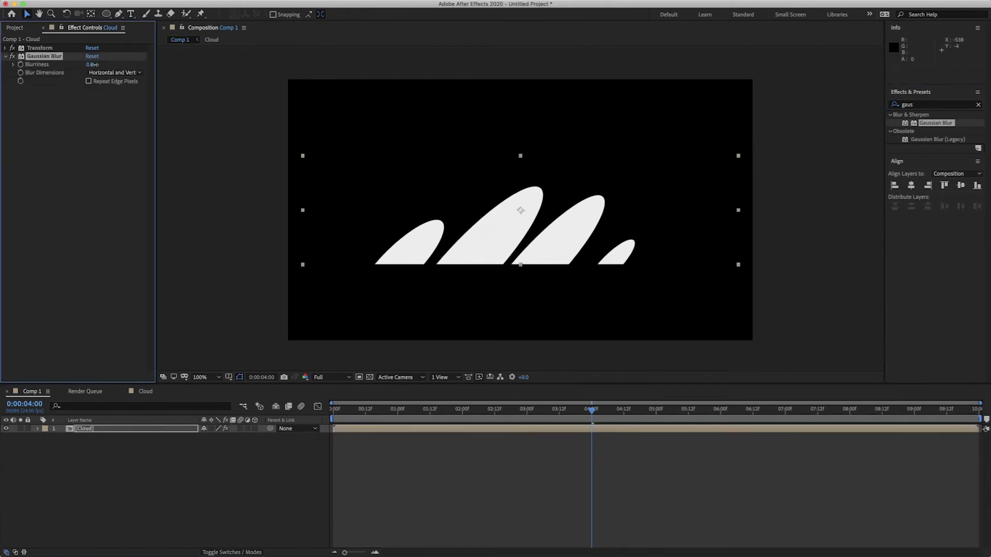
pyautogui.moveTo(111, 64); pyautogui.dragTo(388, 59)
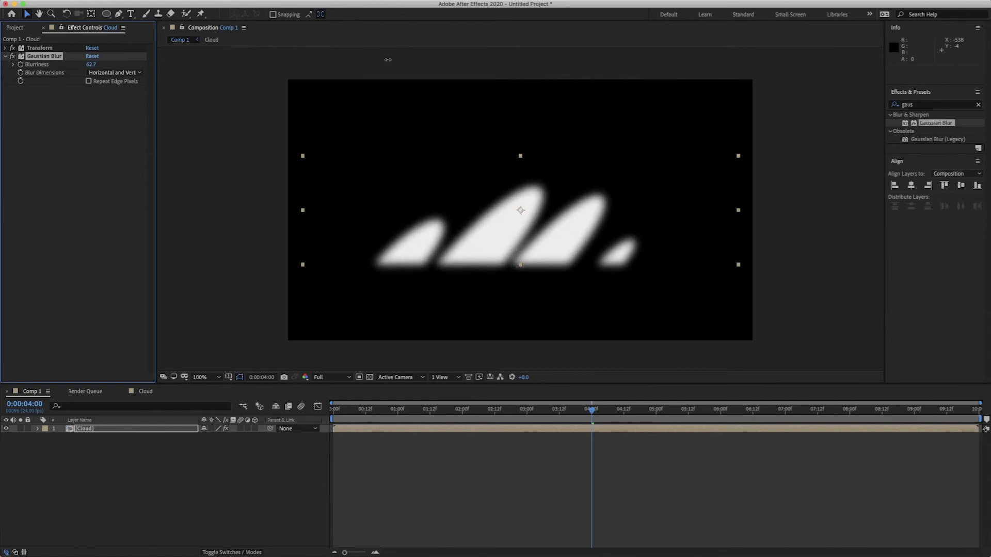
pyautogui.click(90, 65)
pyautogui.press('Return')
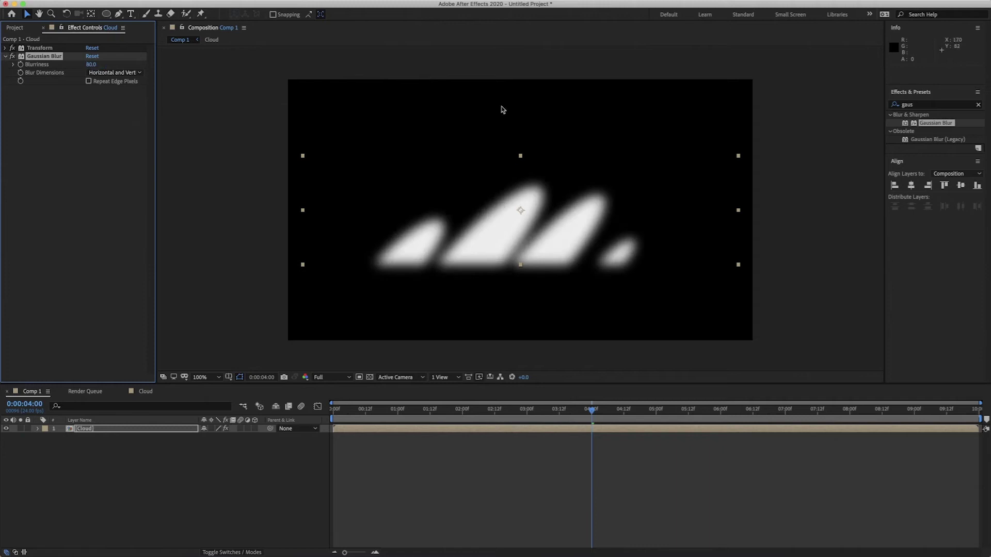
pyautogui.click(7, 57)
pyautogui.click(923, 105)
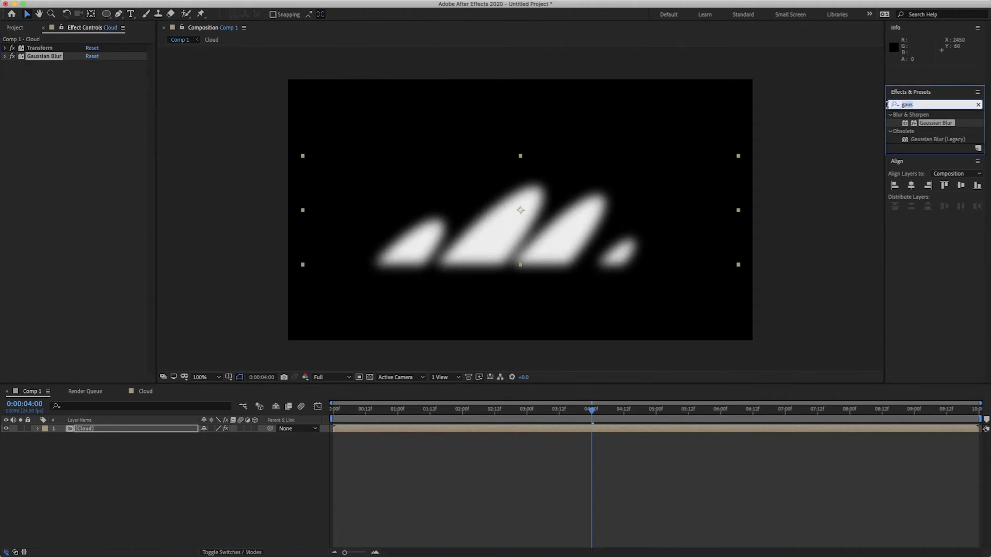
# Add Simple Choker to the Cloud layer and raise Choke Matte to 17.40.
pyautogui.write('sim')
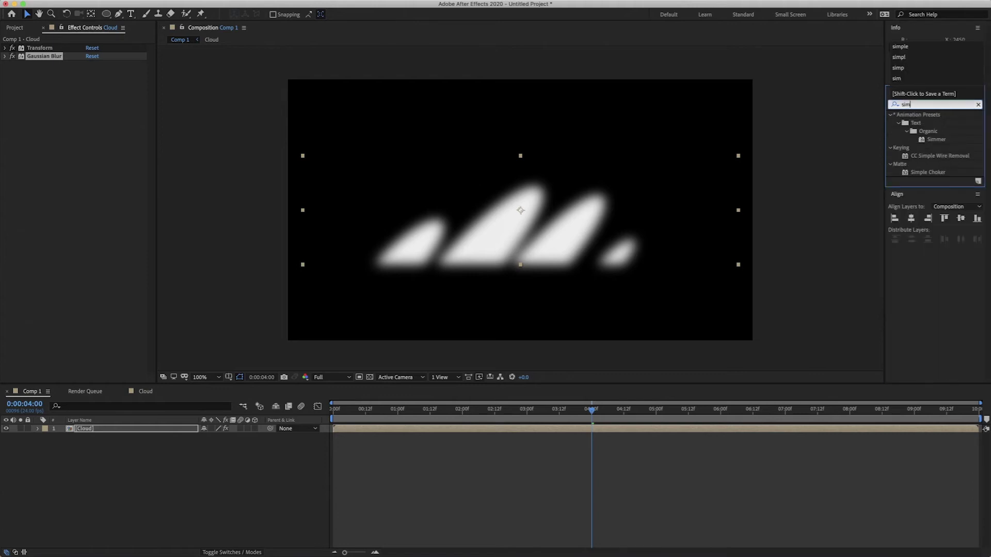
pyautogui.moveTo(922, 176); pyautogui.dragTo(436, 433)
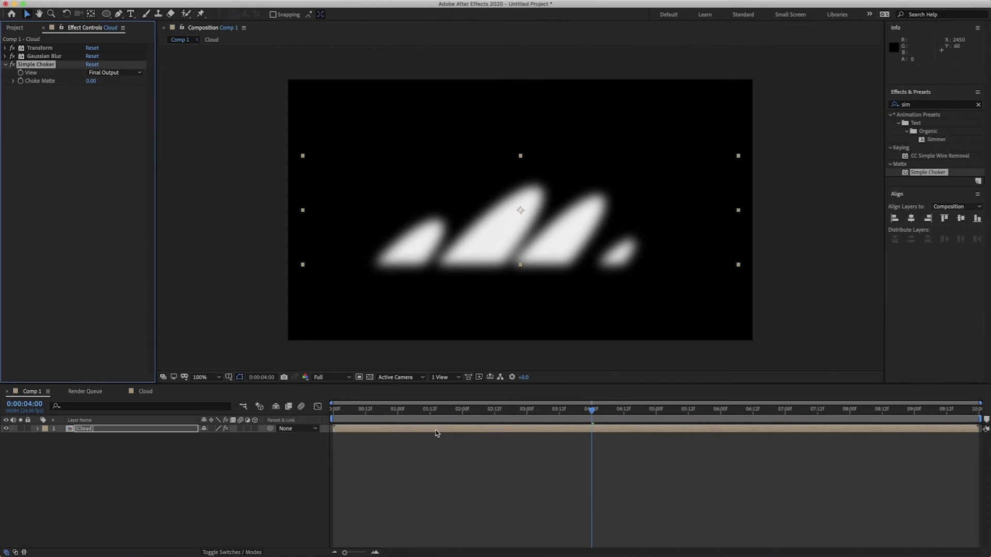
pyautogui.moveTo(90, 83); pyautogui.dragTo(178, 81)
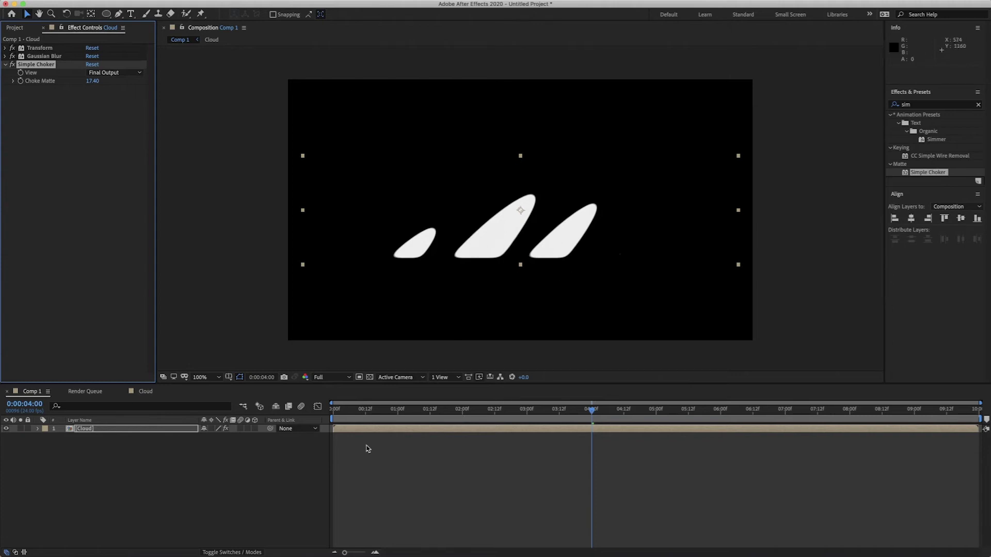
# In the Cloud comp, add Shape Layer 1 with a flat rectangle drawn across the circles' bases.
pyautogui.click(148, 392)
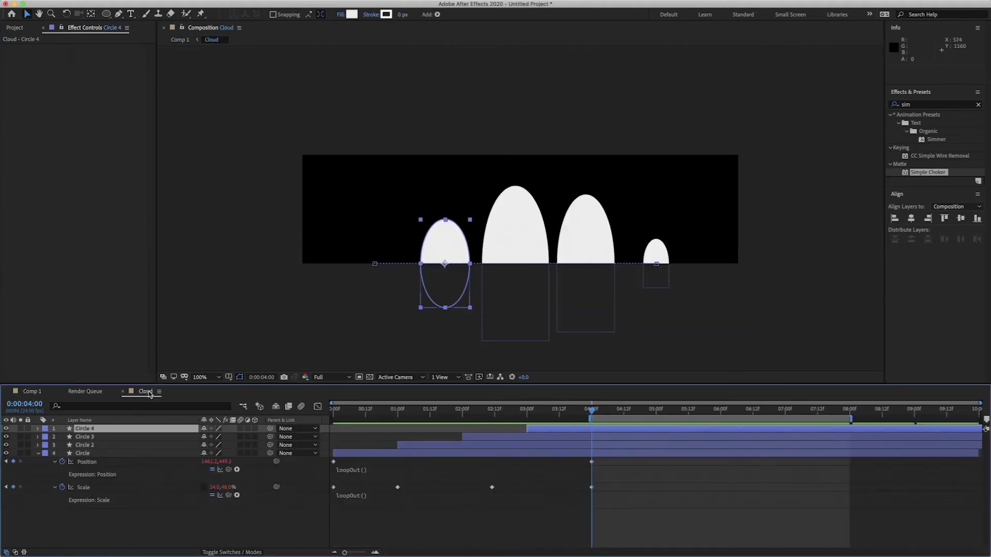
pyautogui.rightClick(324, 306)
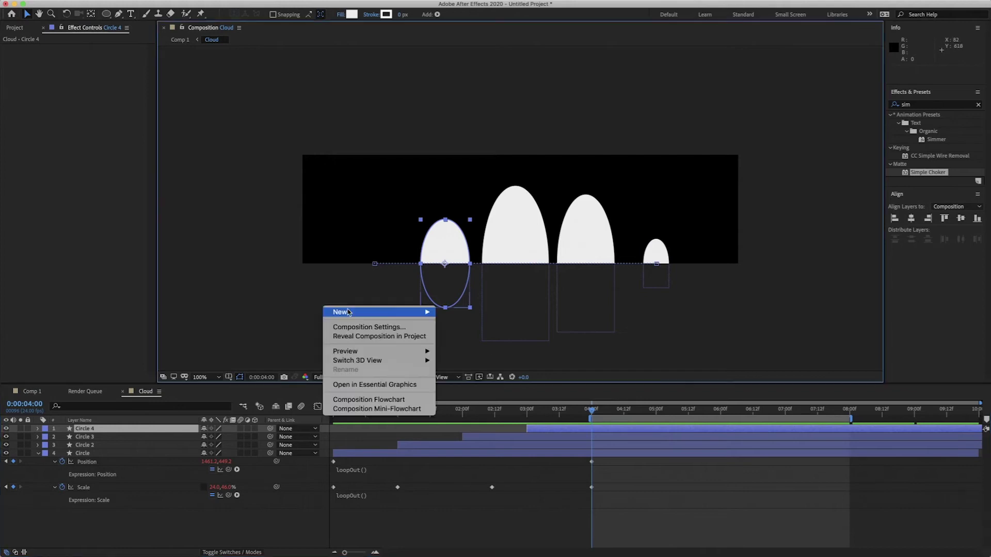
pyautogui.moveTo(377, 312)
pyautogui.click(471, 374)
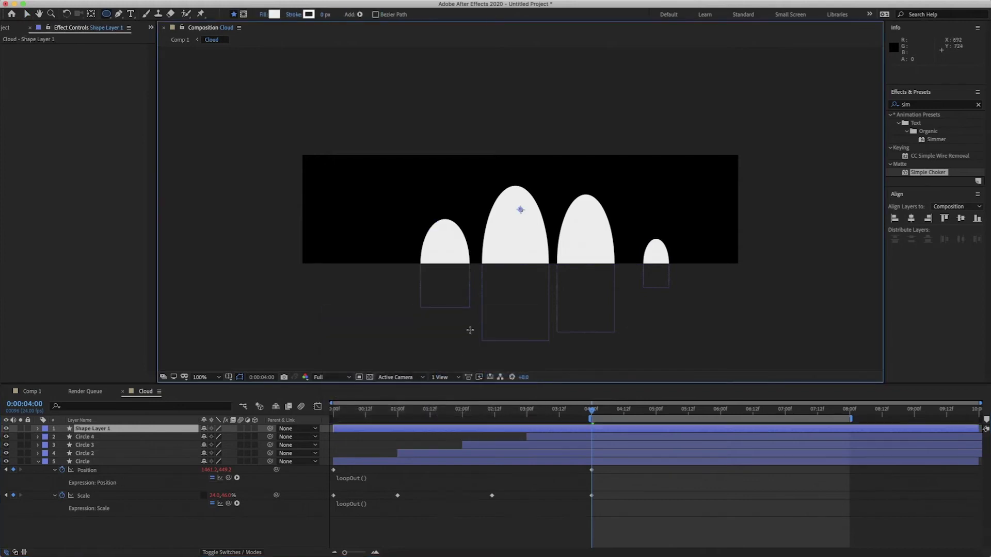
pyautogui.moveTo(106, 14); pyautogui.dragTo(152, 19)
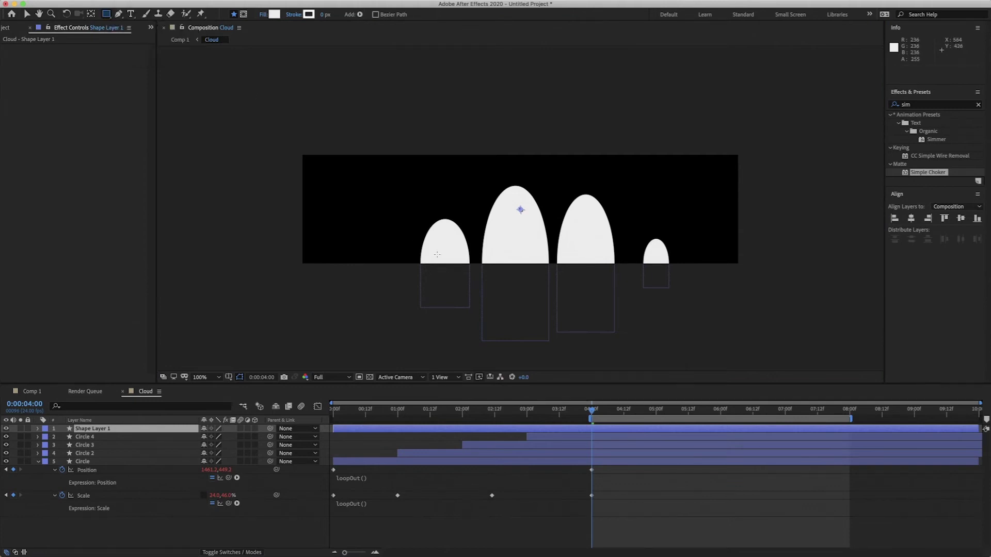
pyautogui.moveTo(439, 244); pyautogui.dragTo(657, 265)
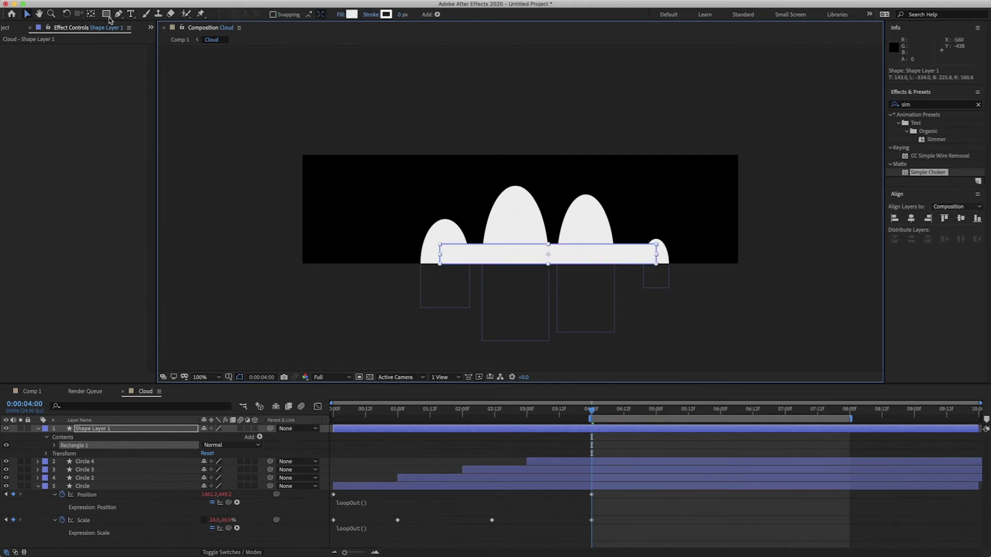
pyautogui.click(90, 14)
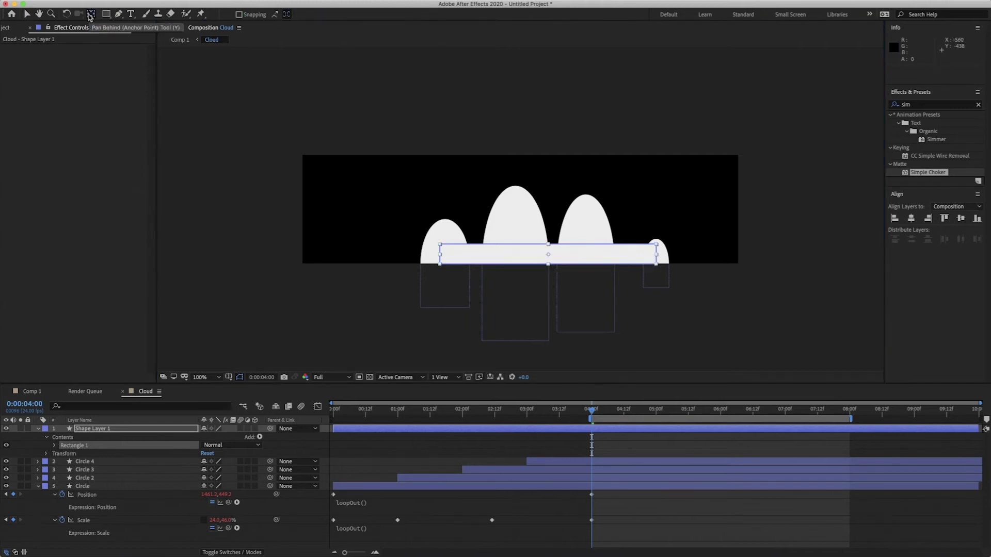
# Return to Comp 1, deselect the Cloud layer and preview the animation.
pyautogui.click(26, 392)
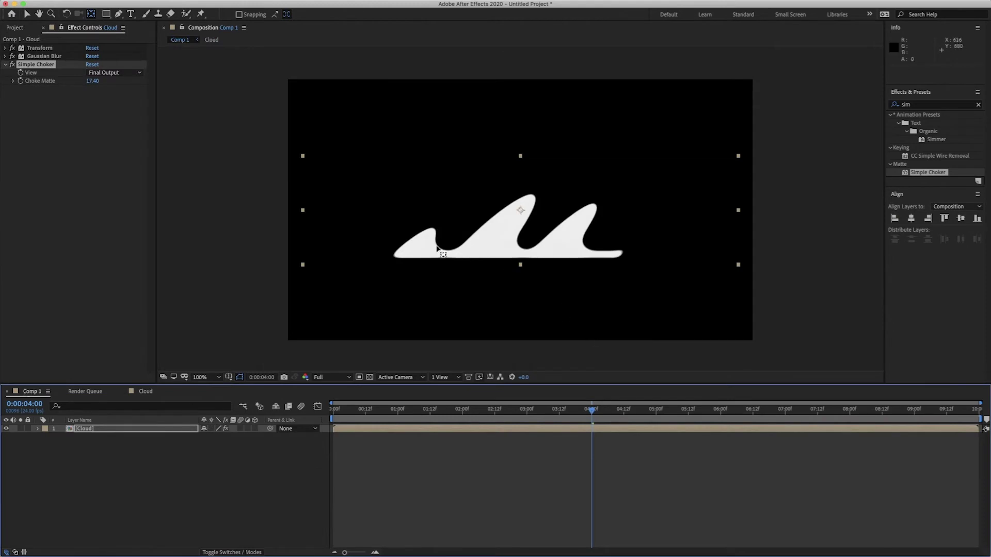
pyautogui.press('v')
pyautogui.click(530, 290)
pyautogui.press('space')
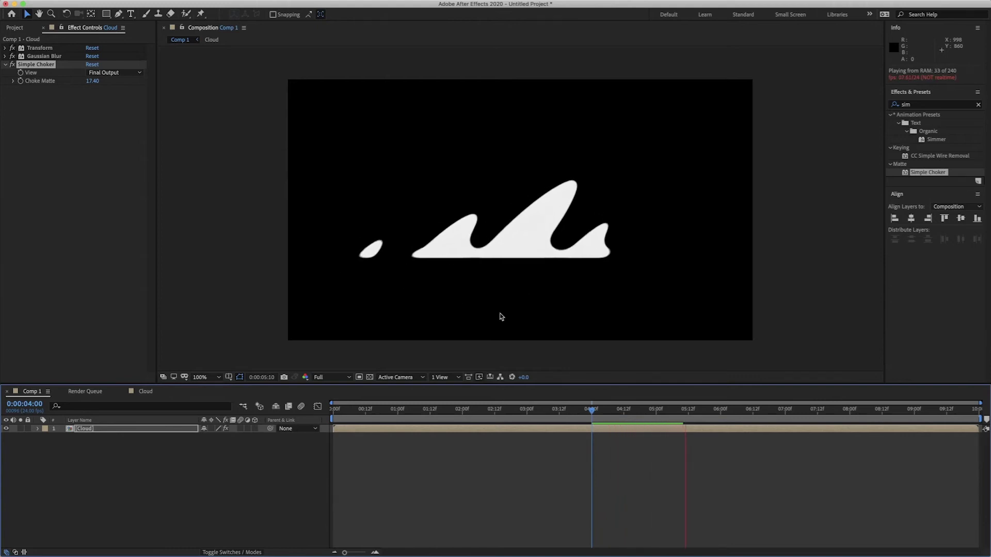
pyautogui.press('space')
# Set the work area from 0:00:04:00 to 0:00:08:00 and preview it.
pyautogui.press('b')
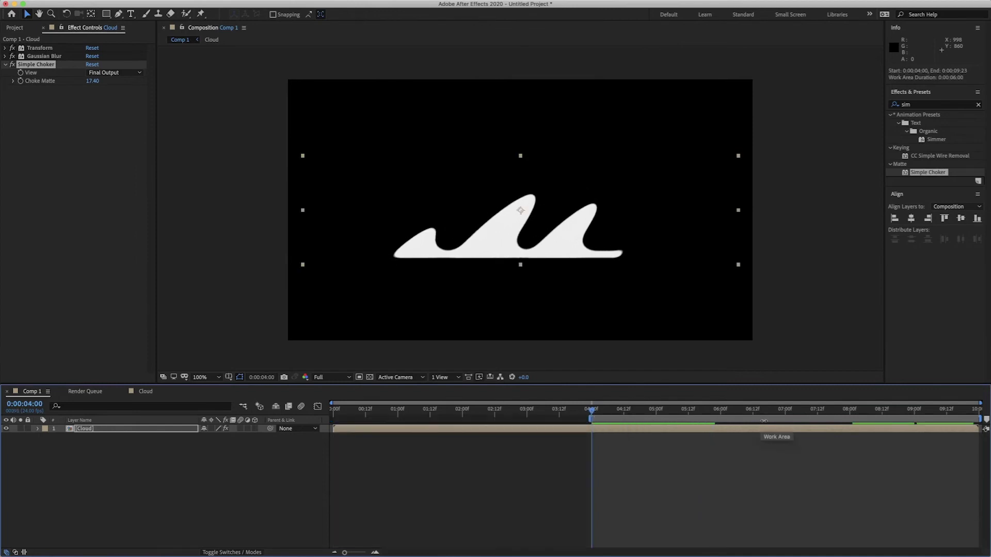
pyautogui.click(850, 415)
pyautogui.press('n')
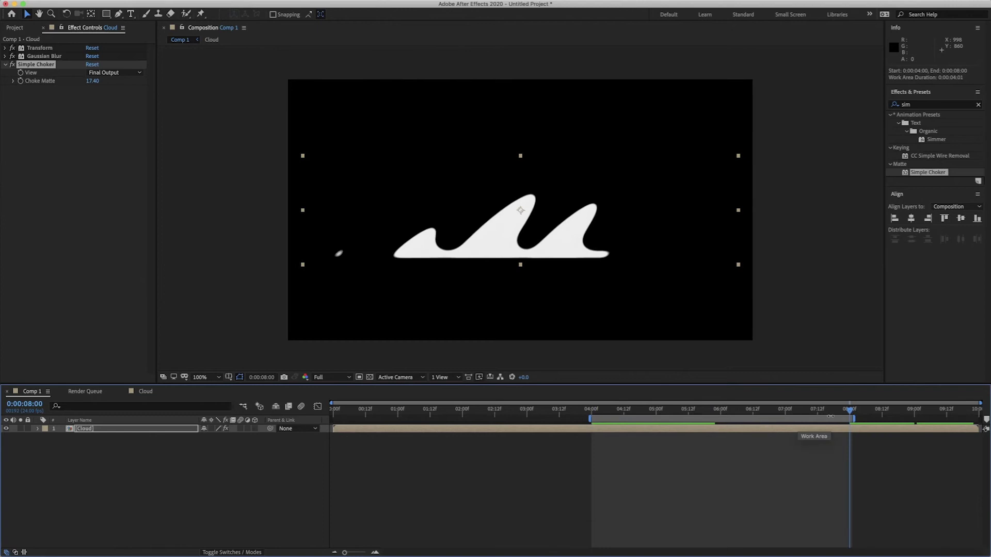
pyautogui.click(603, 414)
pyautogui.press('space')
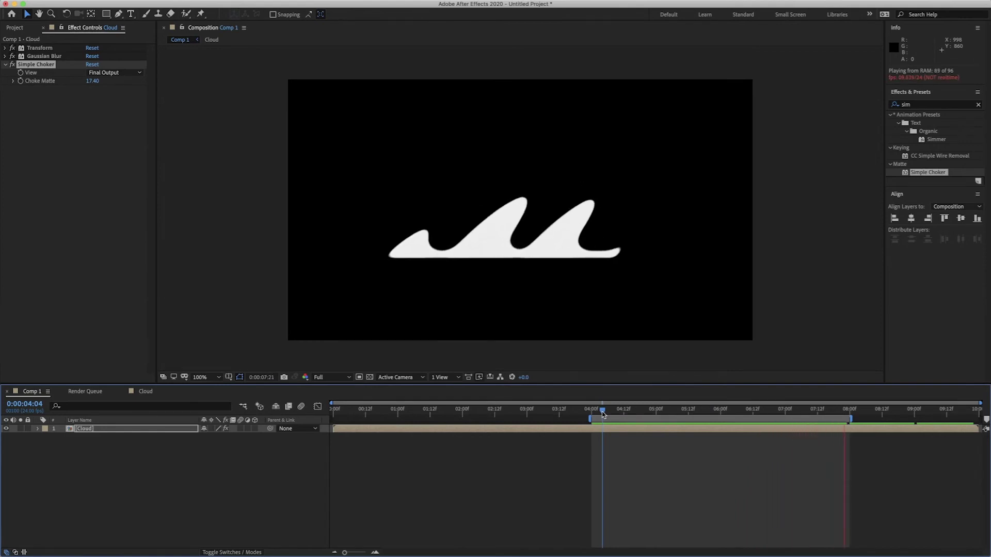
pyautogui.press('space')
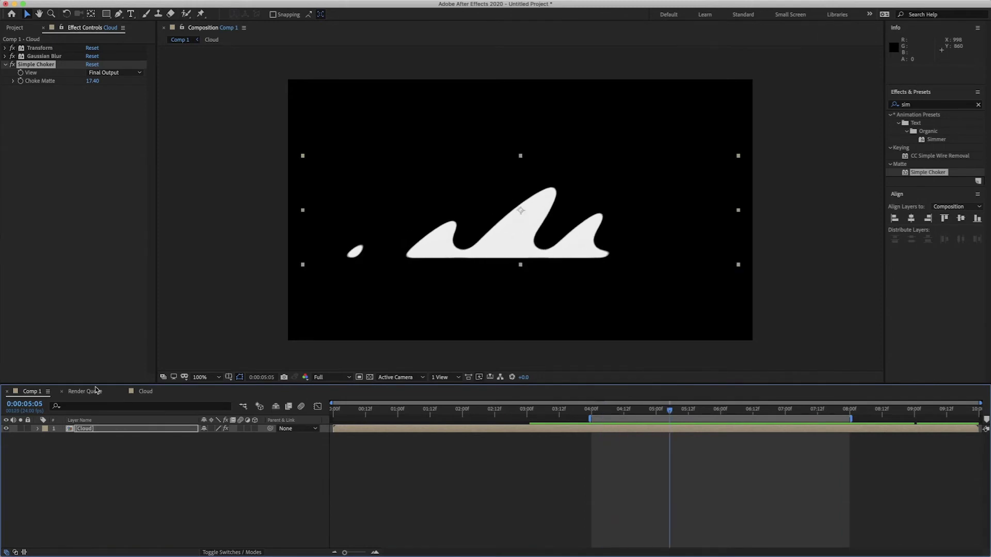
# In the Cloud comp at 0:00:04:01, shift the rectangle left and reveal its Rectangle Path size.
pyautogui.click(146, 391)
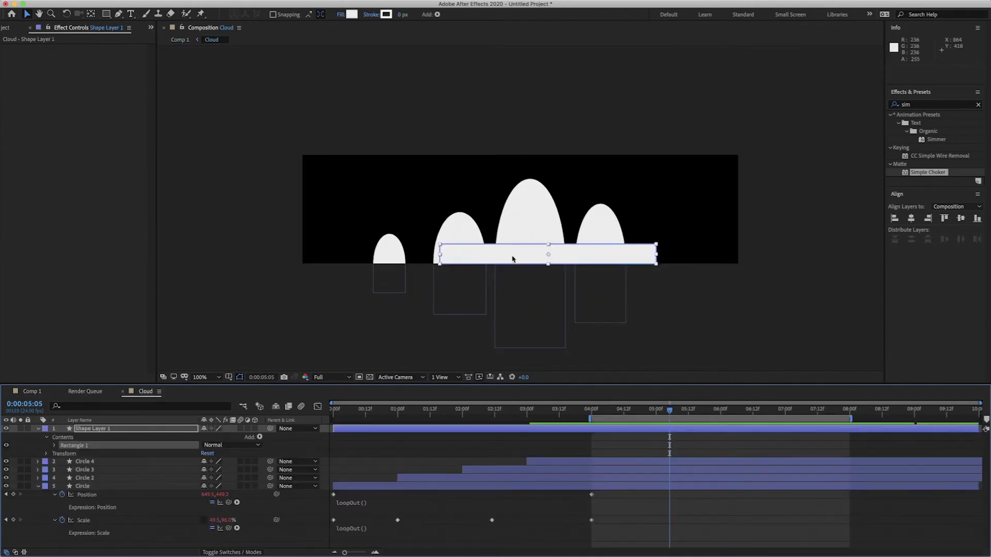
pyautogui.click(594, 415)
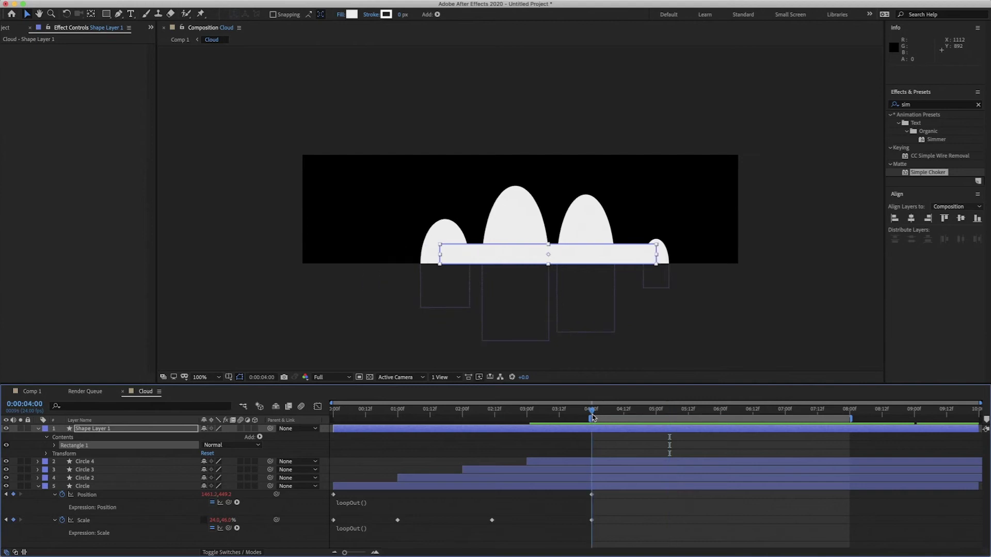
pyautogui.click(595, 416)
pyautogui.moveTo(530, 259); pyautogui.dragTo(514, 259)
pyautogui.moveTo(429, 259); pyautogui.dragTo(430, 258)
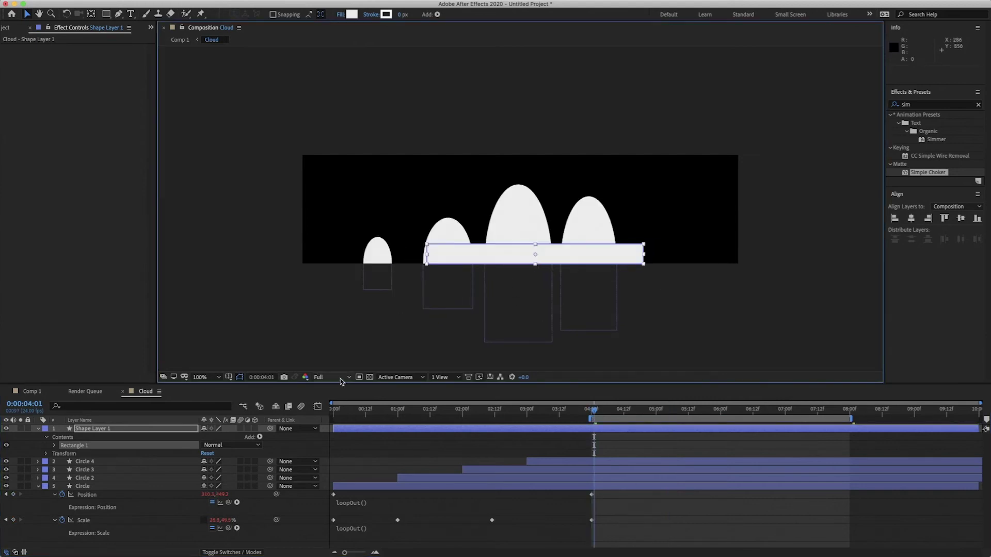
pyautogui.click(55, 446)
pyautogui.click(63, 453)
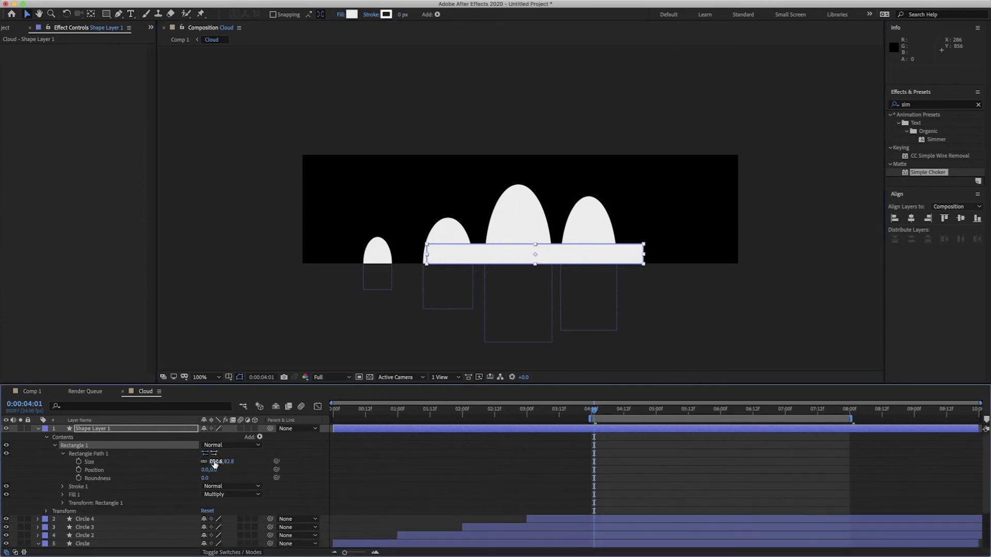
# Widen the base rectangle to 1150.6 and nudge it right, centred under the circles.
pyautogui.moveTo(219, 462); pyautogui.dragTo(243, 461)
pyautogui.moveTo(443, 256); pyautogui.dragTo(415, 256)
pyautogui.moveTo(217, 461); pyautogui.dragTo(230, 462)
pyautogui.moveTo(400, 274); pyautogui.dragTo(403, 269)
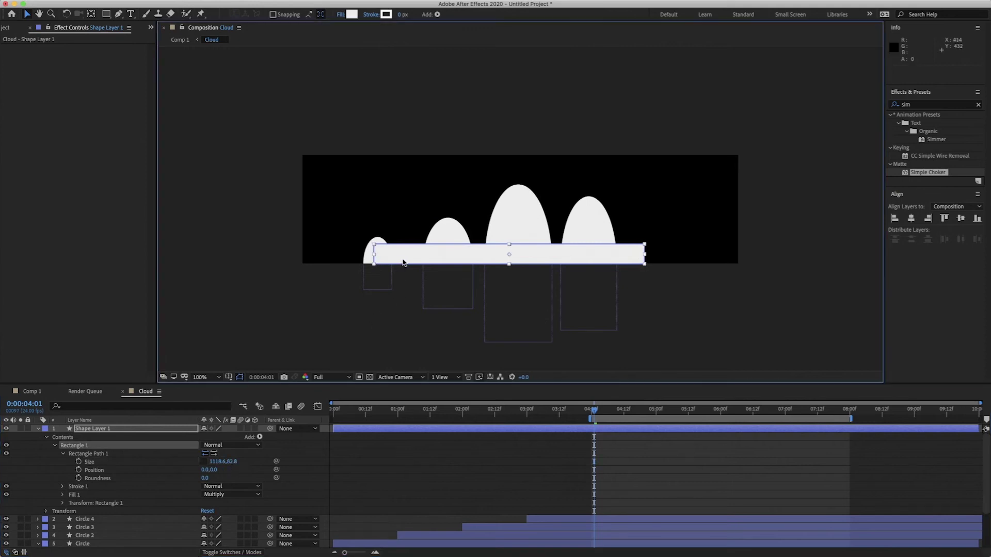
pyautogui.moveTo(596, 413); pyautogui.dragTo(658, 411)
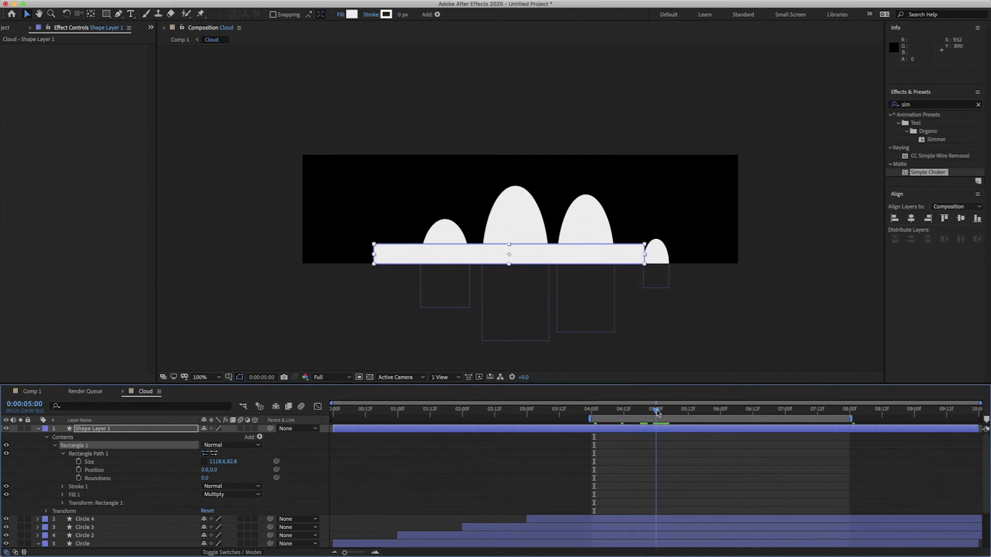
pyautogui.moveTo(560, 251); pyautogui.dragTo(566, 254)
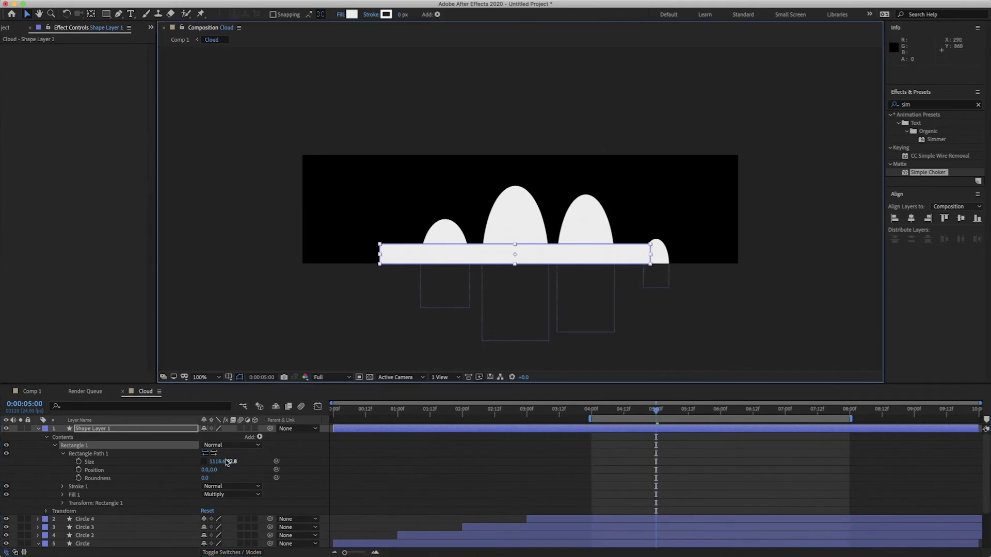
pyautogui.moveTo(223, 463); pyautogui.dragTo(243, 463)
pyautogui.click(612, 413)
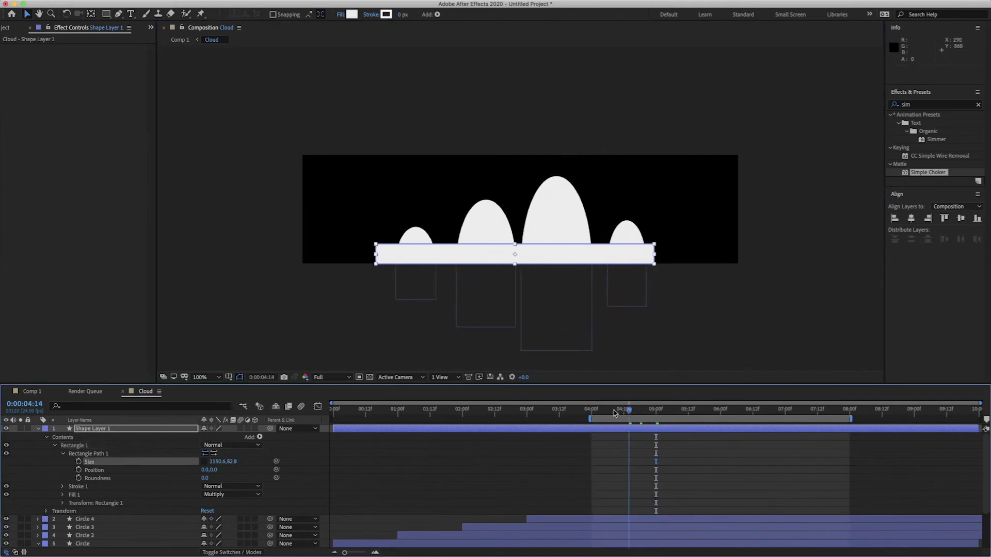
pyautogui.moveTo(612, 413); pyautogui.dragTo(570, 412)
# Switch to Comp 1 and preview the cloud from 0:00:04:00.
pyautogui.click(22, 394)
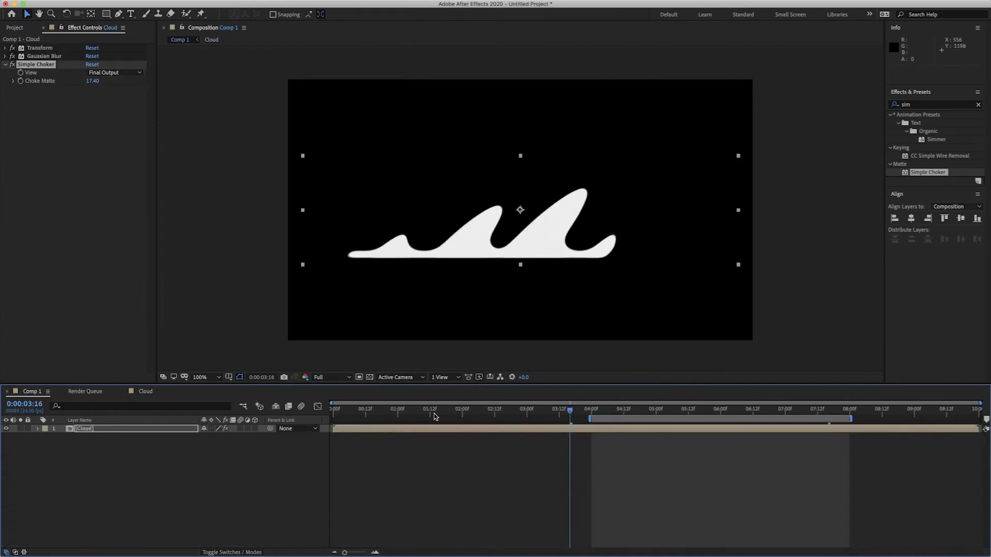
pyautogui.click(594, 412)
pyautogui.press('space')
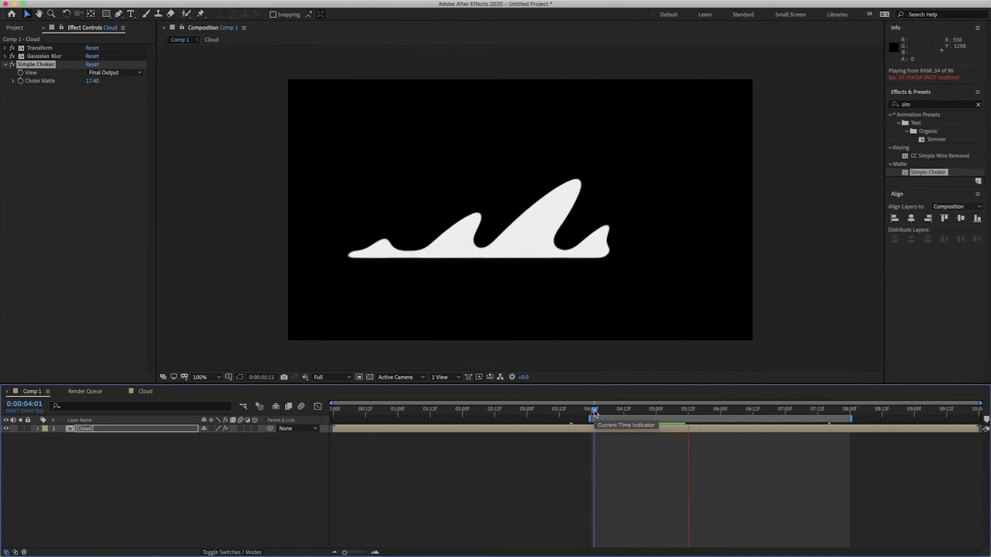
pyautogui.press('space')
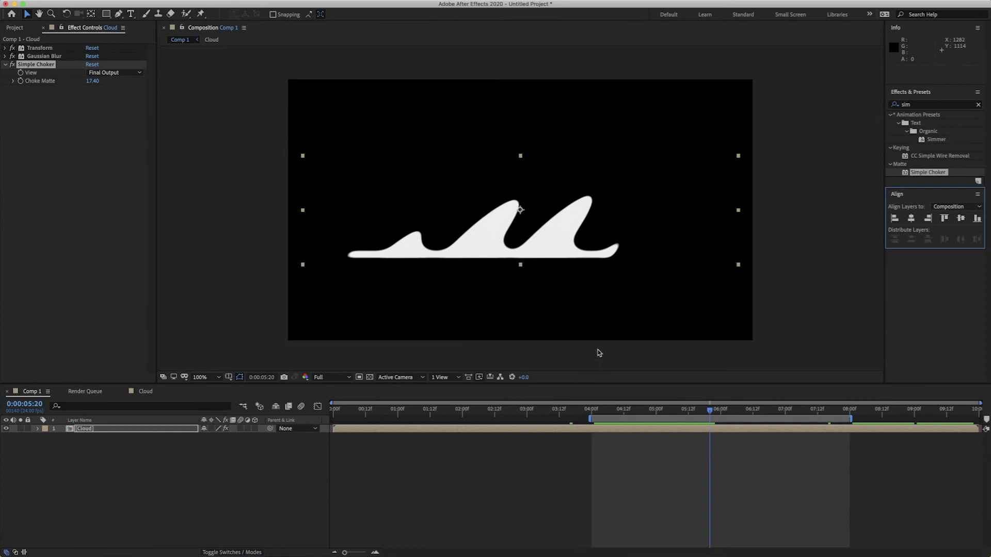
pyautogui.click(593, 414)
pyautogui.press('space')
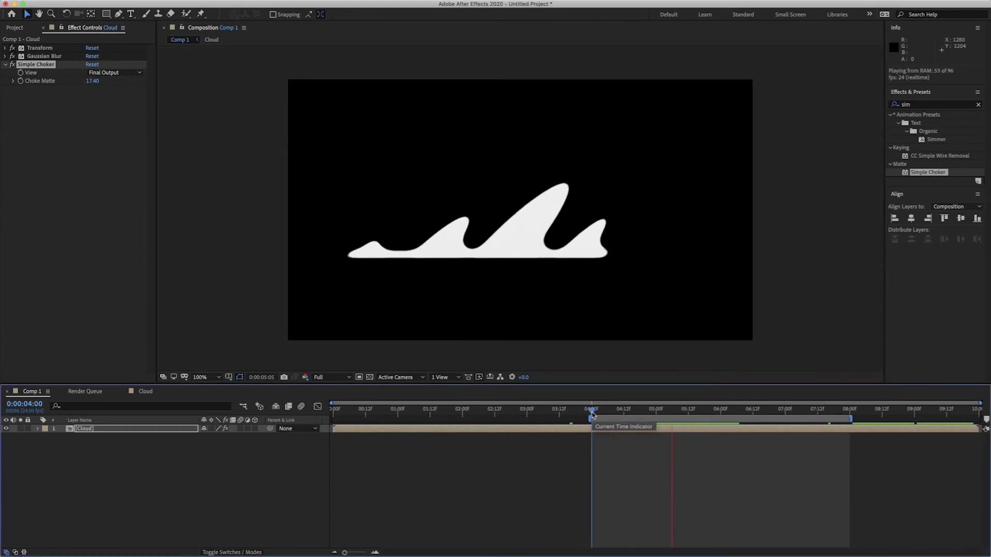
# Open the Cloud precomp, duplicate the Circle layer and place the copy below the original.
pyautogui.click(642, 430)
pyautogui.doubleClick(641, 430)
pyautogui.click(38, 430)
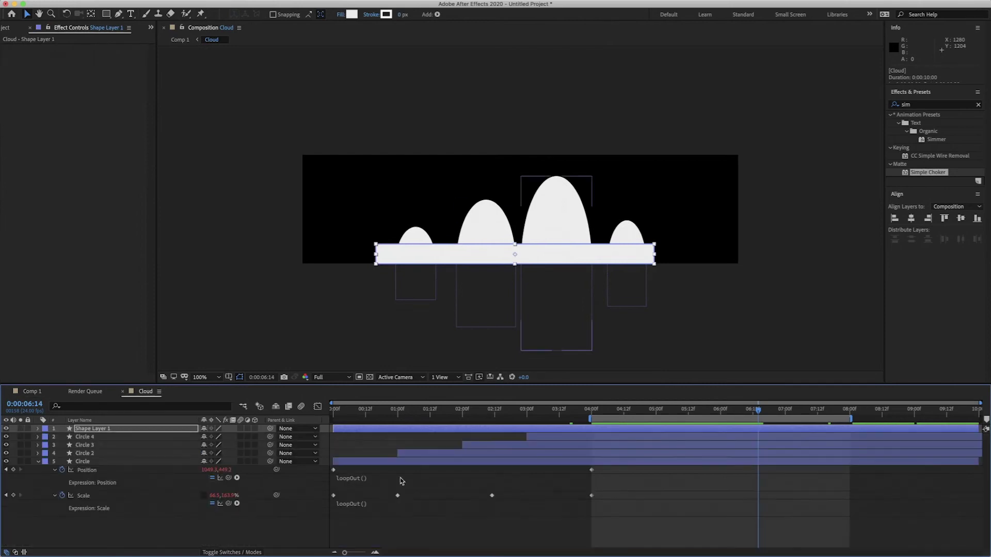
pyautogui.click(384, 461)
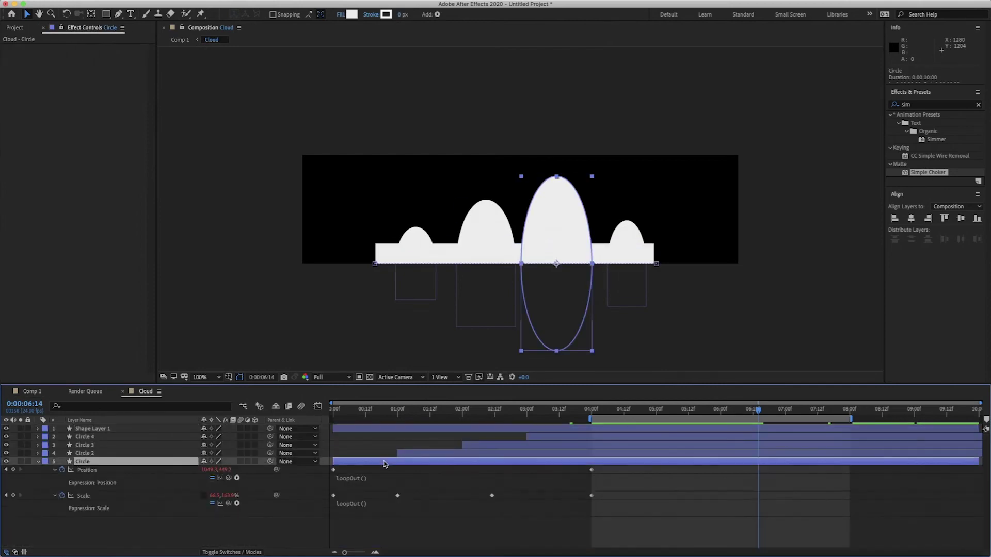
pyautogui.hotkey('ctrl', 'd')
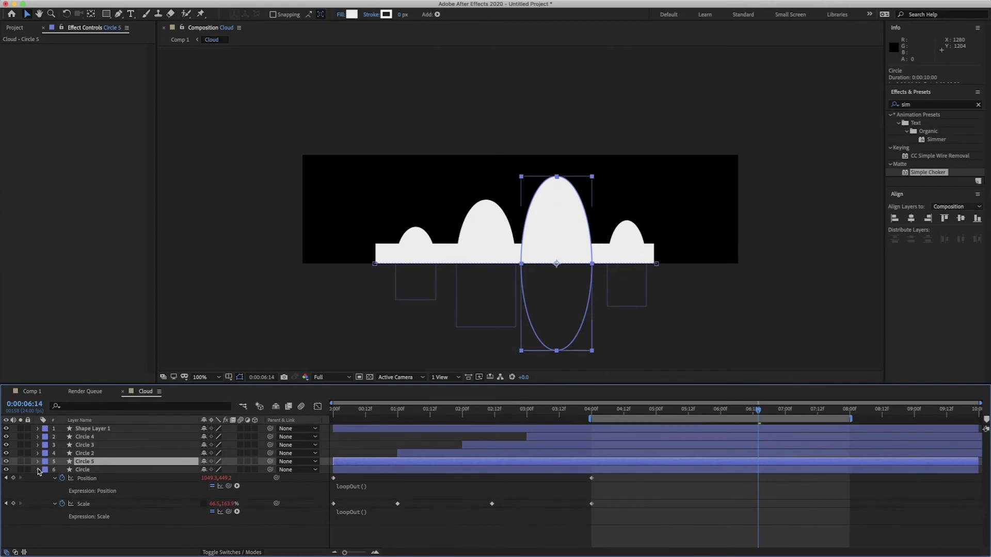
pyautogui.moveTo(82, 473); pyautogui.dragTo(83, 524)
pyautogui.click(37, 461)
# Give Circle 5 and Shape Layer 1 yellow labels and move the shape layer to the bottom.
pyautogui.click(45, 470)
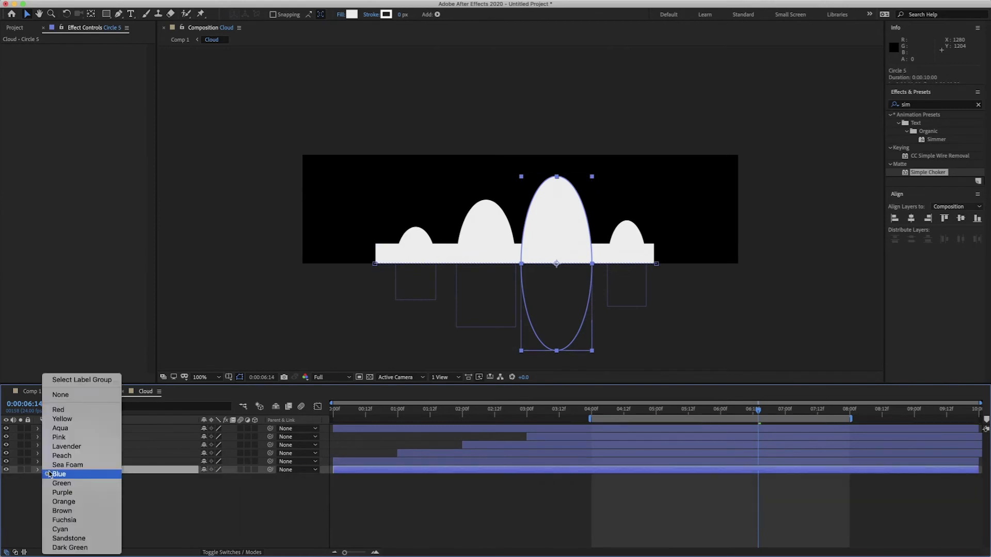
pyautogui.click(72, 419)
pyautogui.click(45, 428)
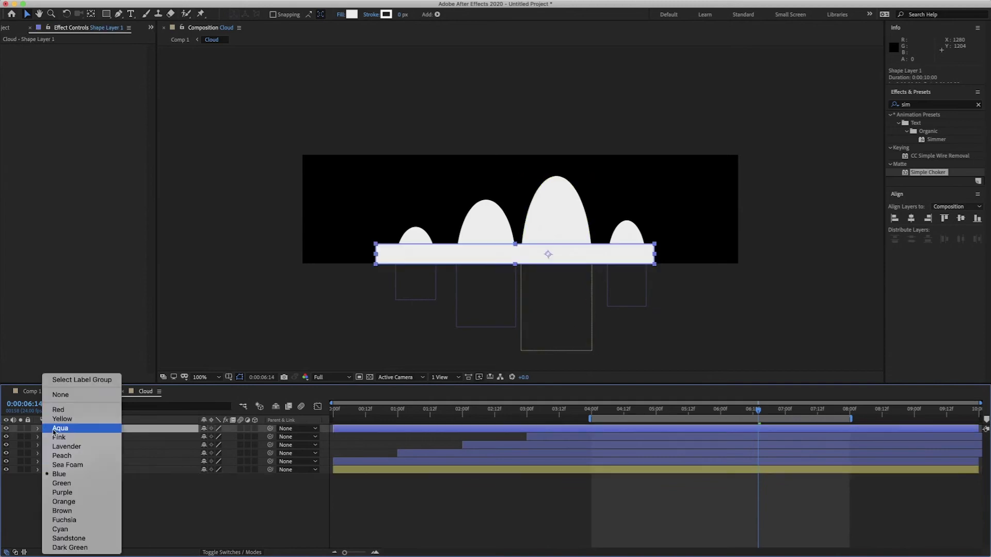
pyautogui.click(72, 419)
pyautogui.moveTo(113, 432); pyautogui.dragTo(111, 473)
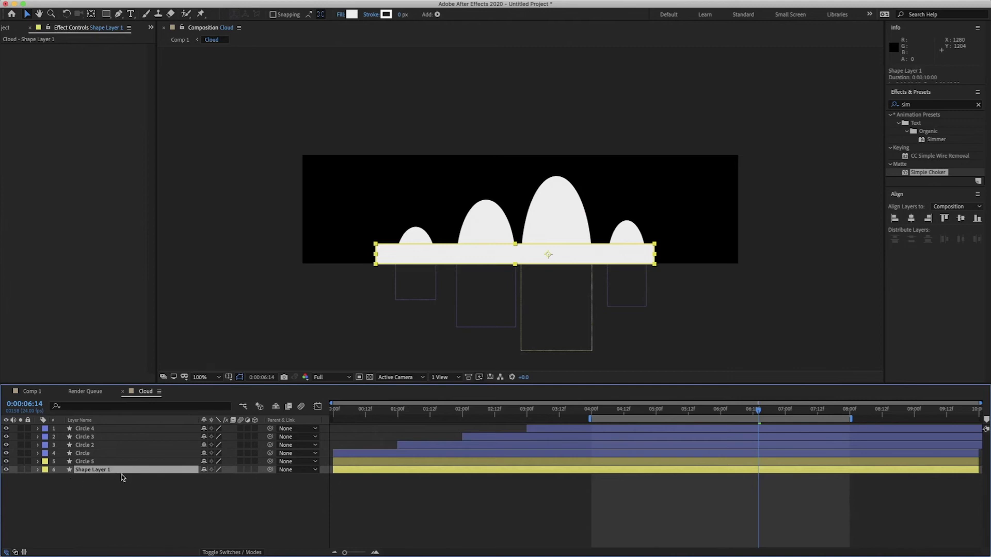
# Duplicate Circle 5 into Circle 6 and remove Circle 5's position and scale animation.
pyautogui.click(96, 462)
pyautogui.press('u')
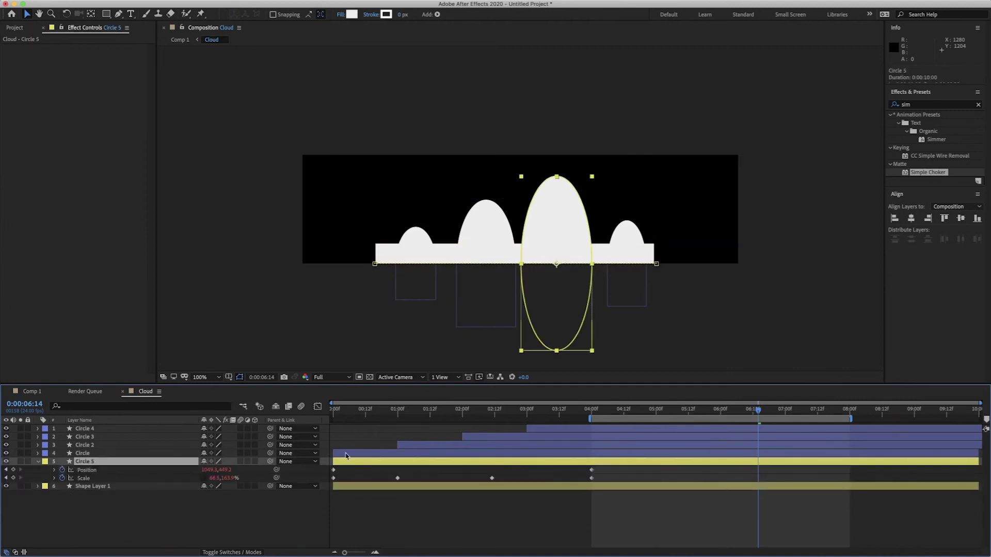
pyautogui.press('Home')
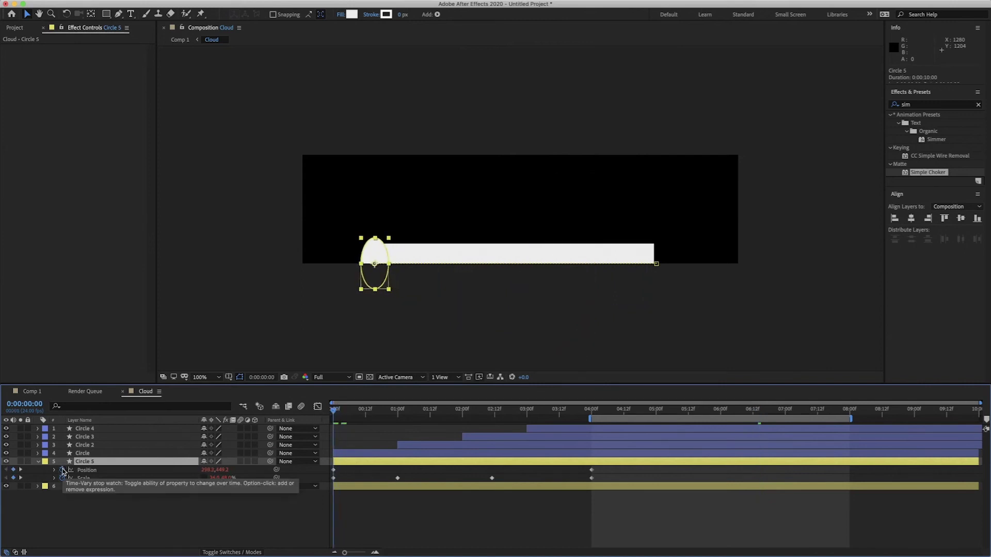
pyautogui.press('super+d')
pyautogui.click(62, 479)
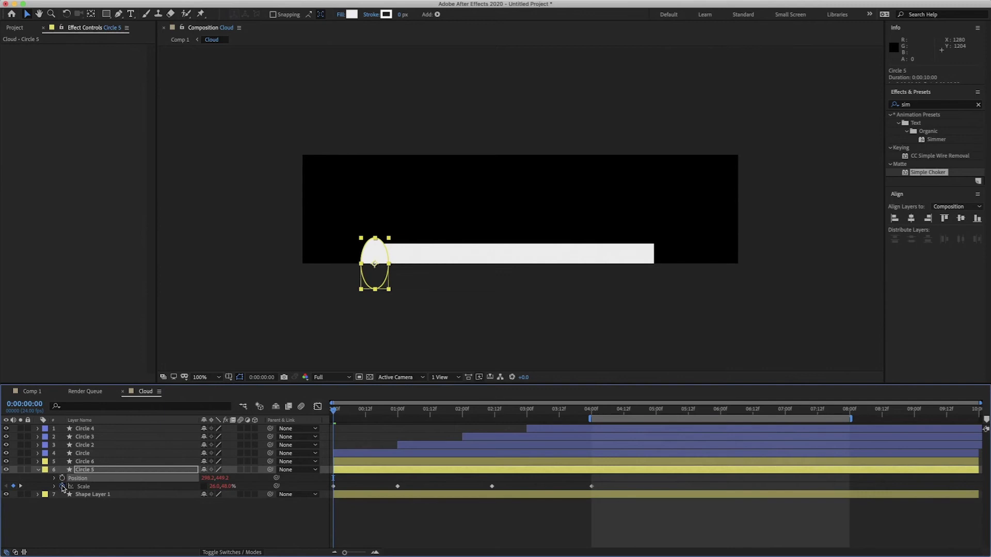
pyautogui.click(62, 486)
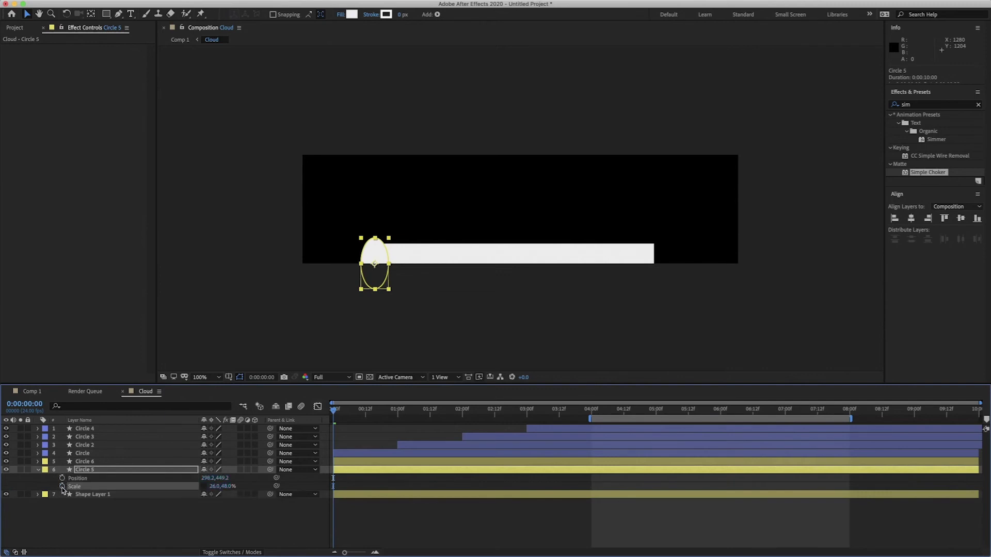
# At 0:00:04:00, remove Circle 6's position and scale animation and preview the cloud.
pyautogui.click(82, 462)
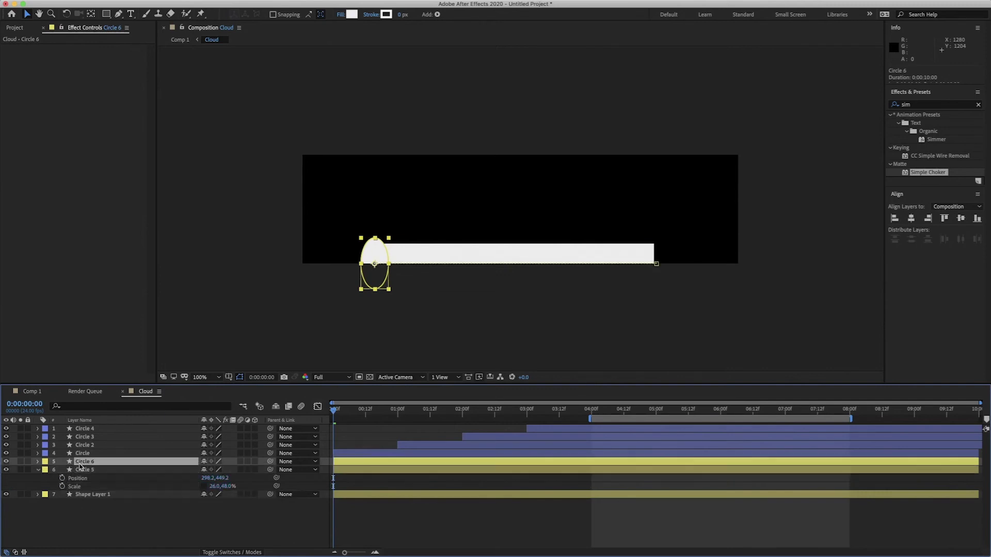
pyautogui.press('u')
pyautogui.click(591, 411)
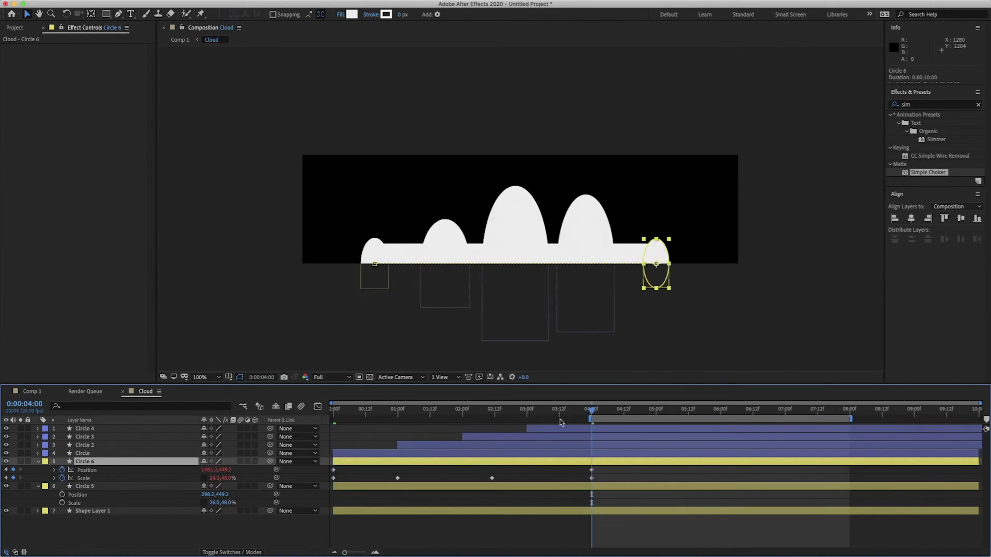
pyautogui.click(62, 470)
pyautogui.click(62, 478)
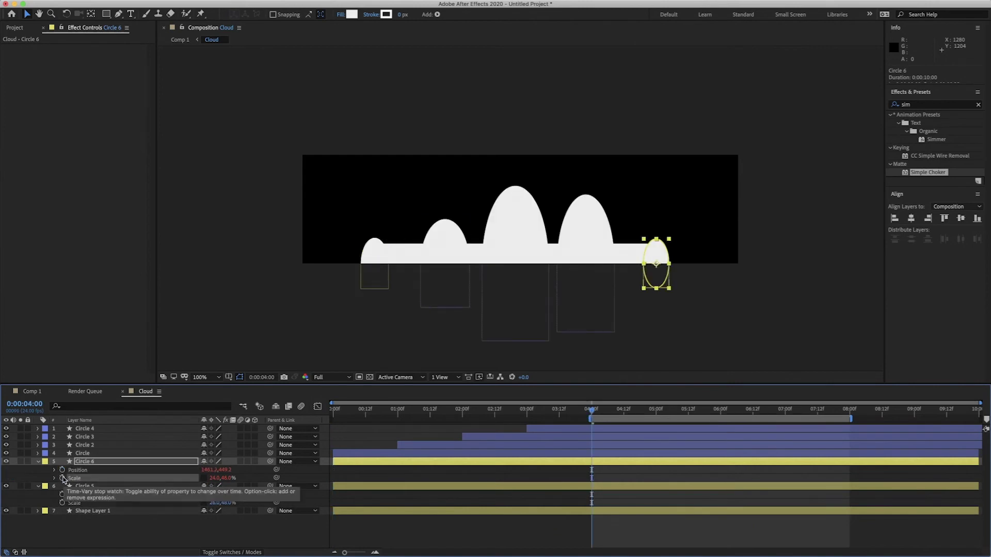
pyautogui.click(77, 470)
pyautogui.click(37, 462)
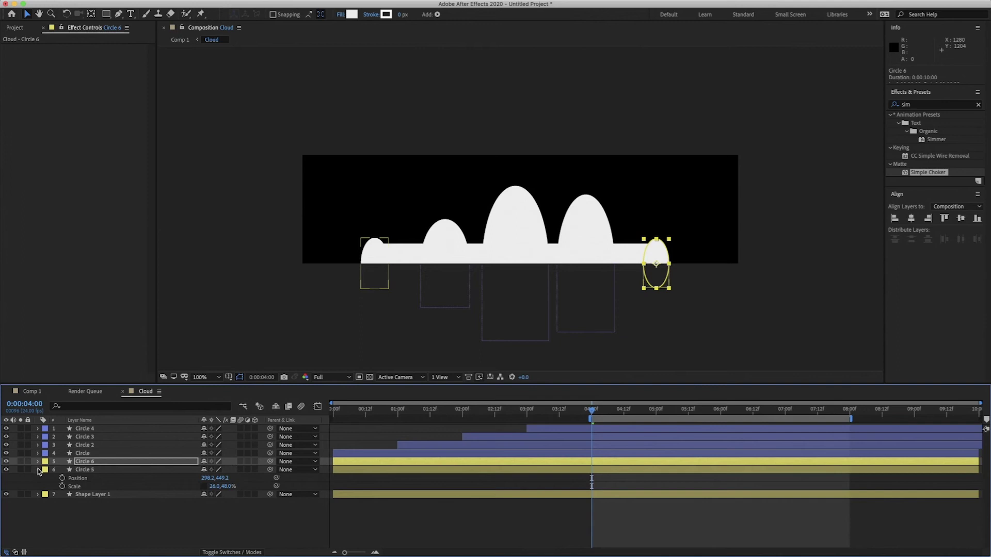
pyautogui.click(37, 470)
pyautogui.press('space')
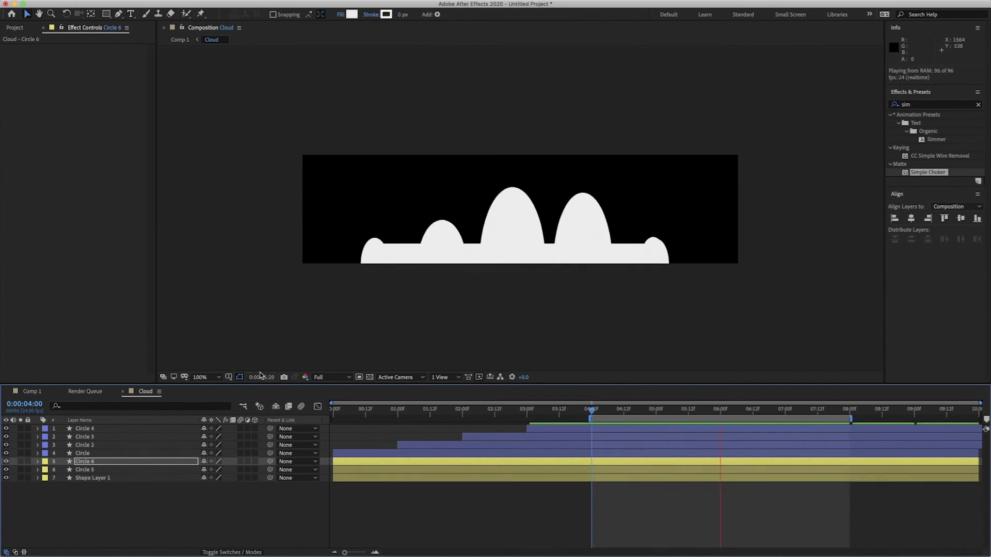
# Switch to Comp 1 and RAM-preview the cloud from 0:00:04:00.
pyautogui.press('space')
pyautogui.click(32, 392)
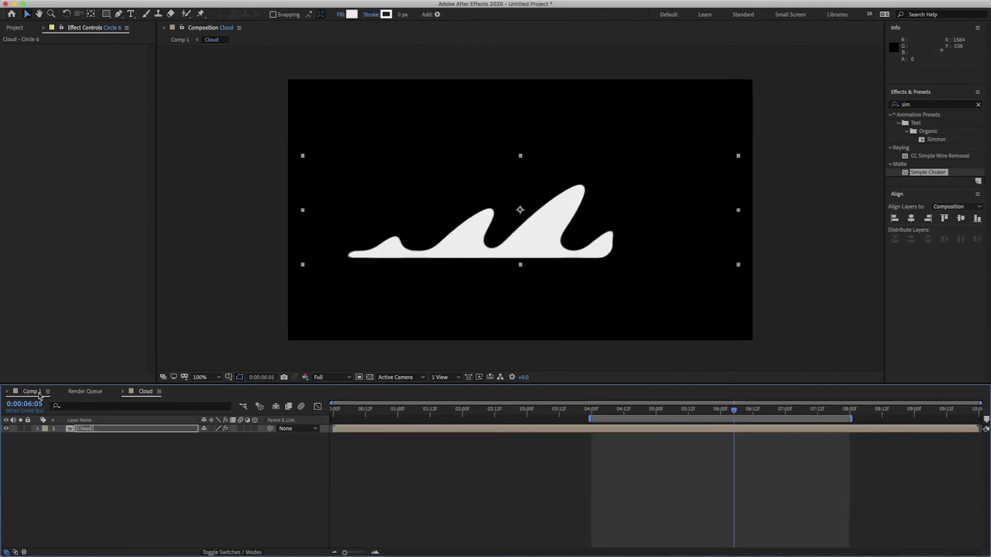
pyautogui.click(592, 413)
pyautogui.press('space')
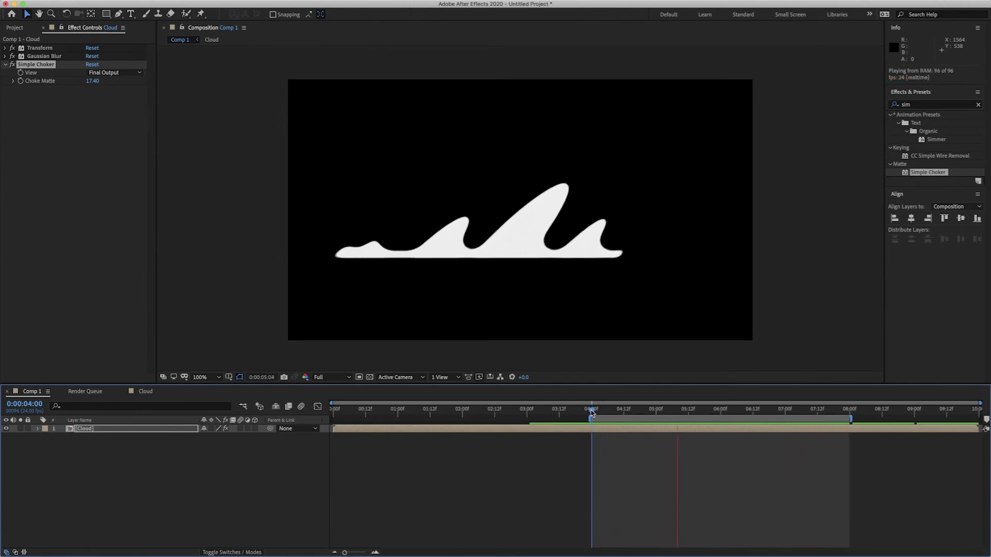
# Show Comp 1 at 04:13 in the left viewer while the timeline displays the Cloud layers.
pyautogui.moveTo(591, 412); pyautogui.dragTo(605, 411)
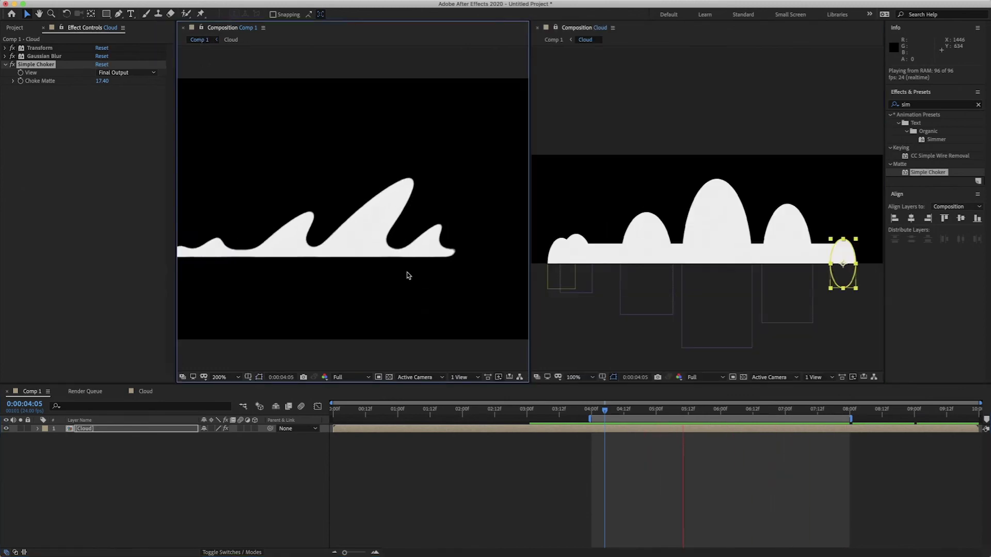
pyautogui.scroll(3, 408, 275)
pyautogui.scroll(-3, 407, 275)
pyautogui.scroll(-6, 409, 275)
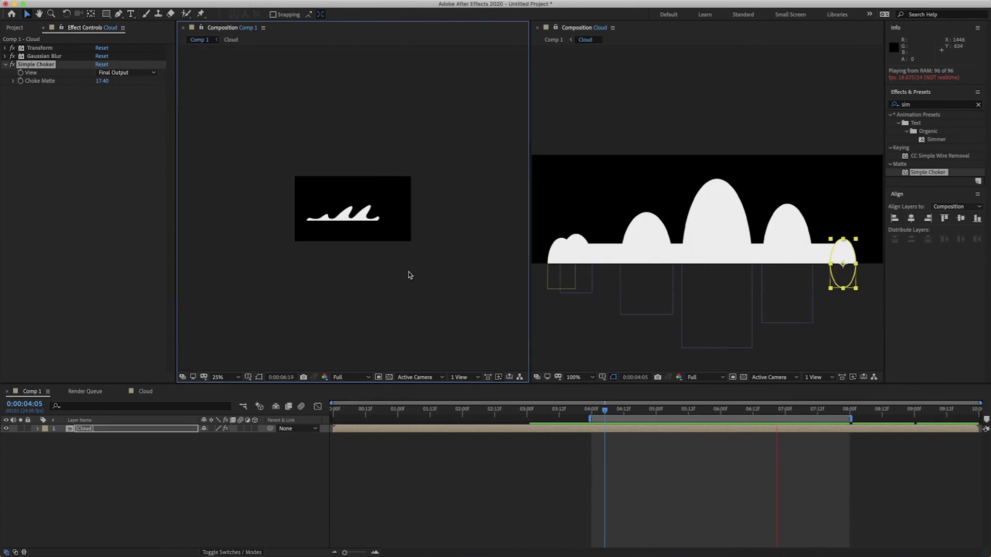
pyautogui.scroll(2, 408, 276)
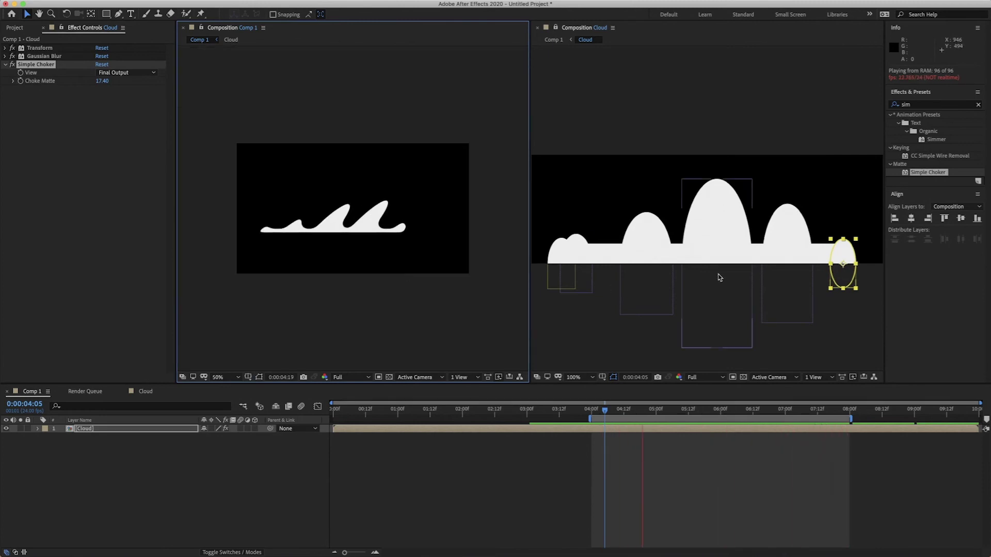
pyautogui.click(649, 411)
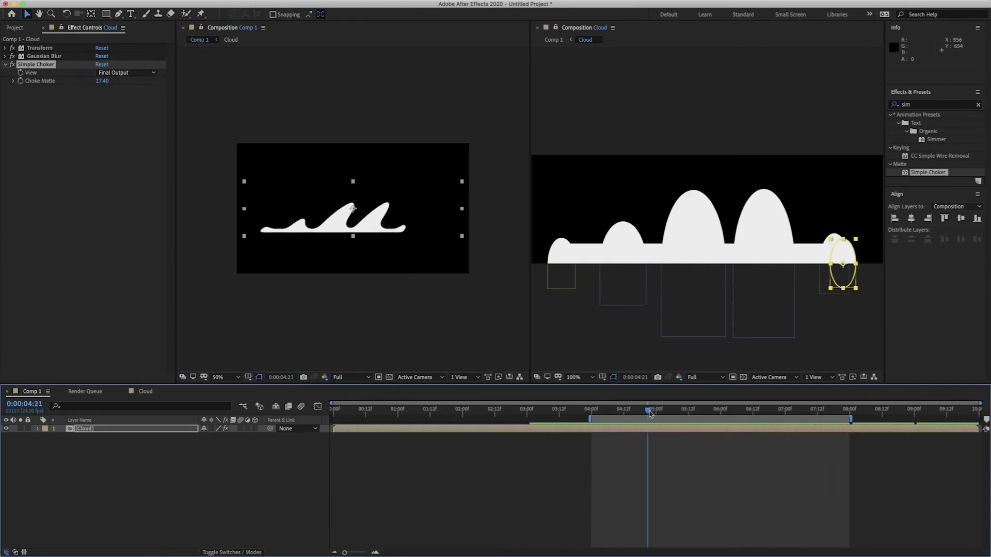
pyautogui.click(139, 393)
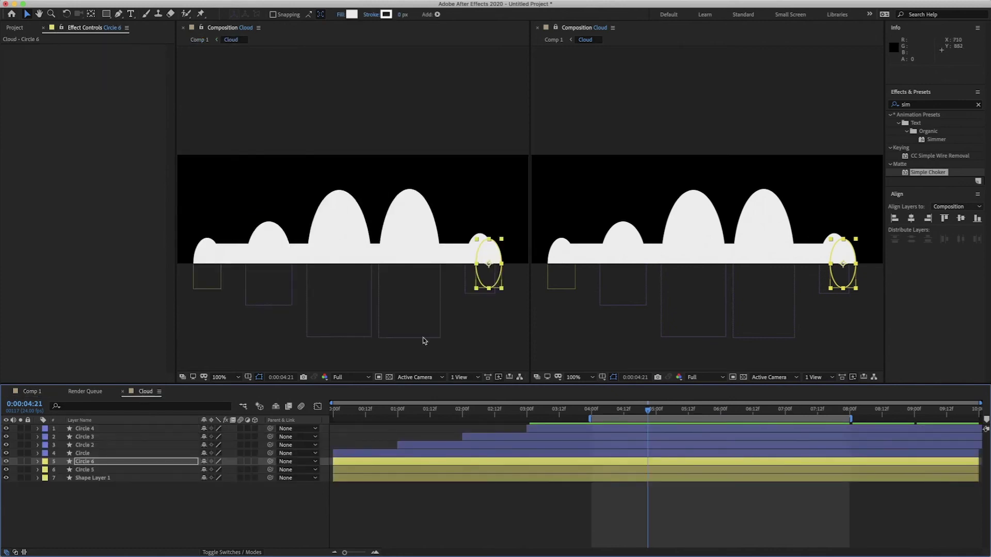
pyautogui.click(205, 38)
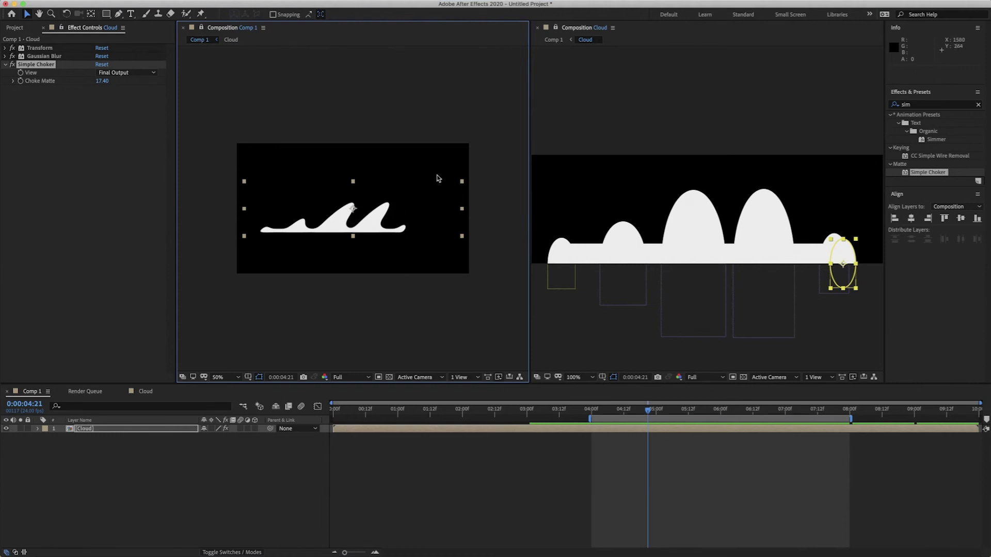
pyautogui.moveTo(560, 412); pyautogui.dragTo(614, 413)
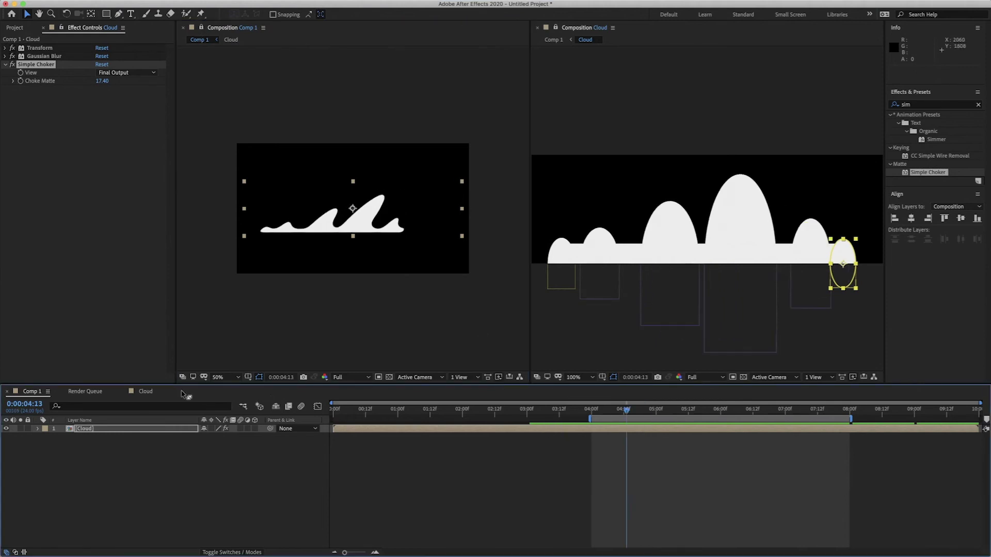
pyautogui.click(146, 394)
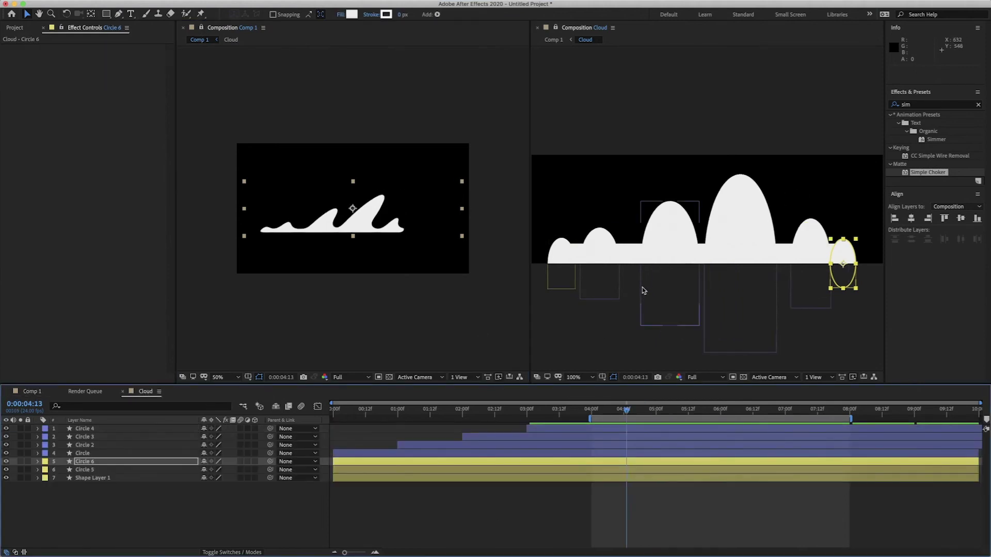
# Centre Shape Layer 1's anchor point on the base bar.
pyautogui.click(629, 254)
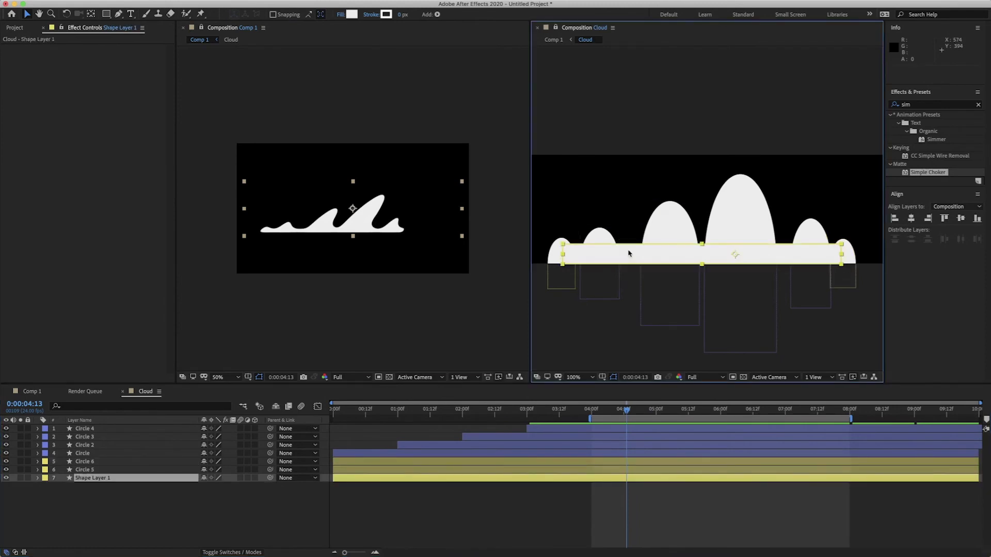
pyautogui.press('y')
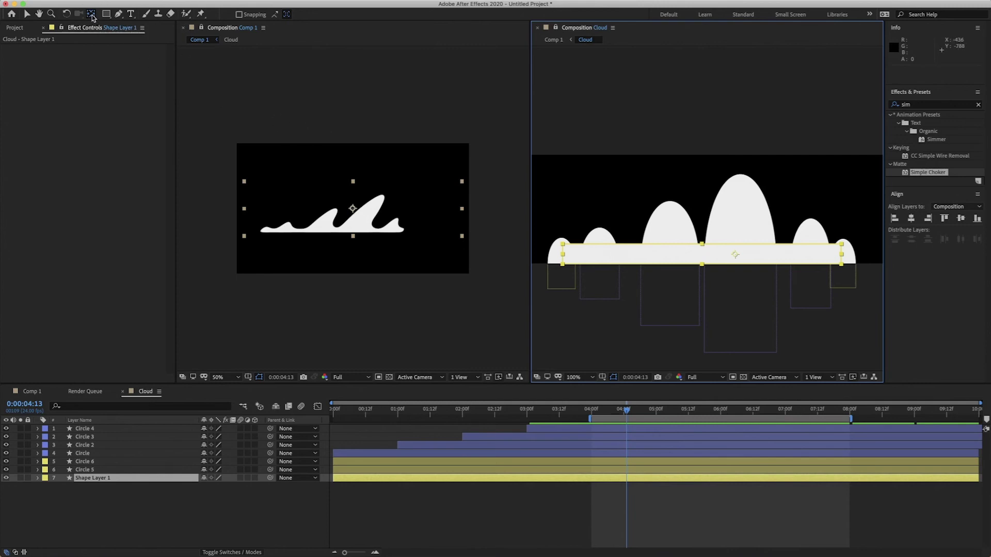
pyautogui.press('super+alt+Home')
pyautogui.click(550, 222)
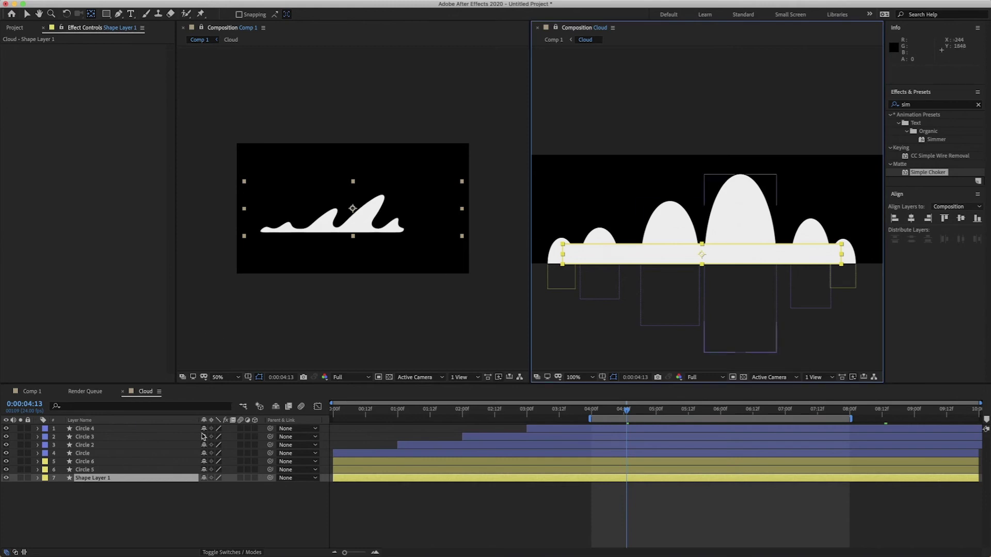
pyautogui.press('s')
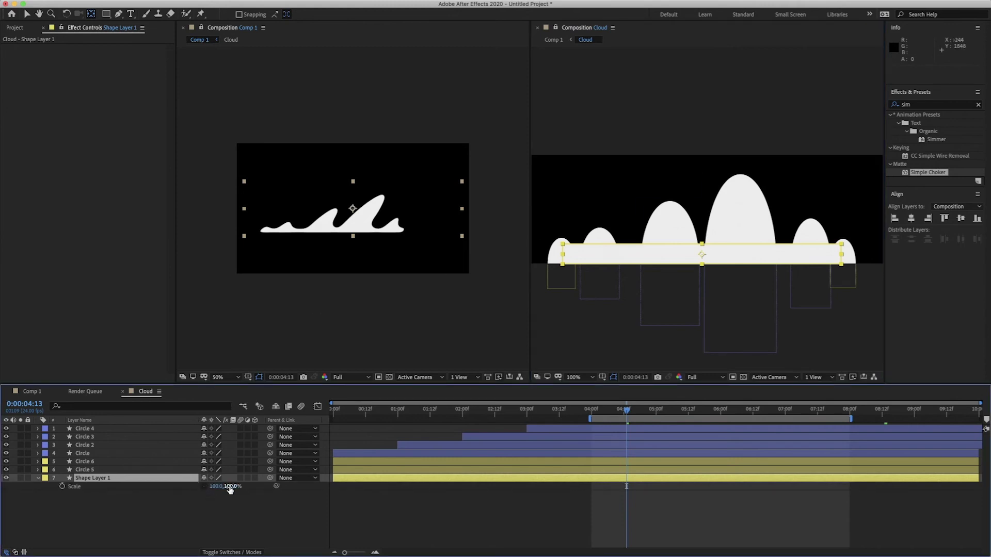
# Rescale the base bar to 63, 218%, making it narrower and taller.
pyautogui.moveTo(231, 487); pyautogui.dragTo(262, 489)
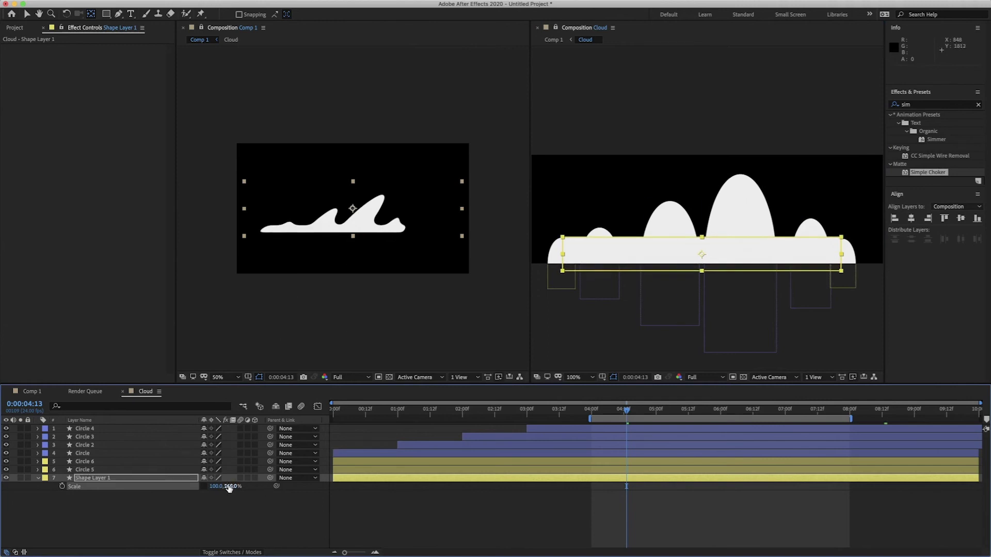
pyautogui.moveTo(230, 488); pyautogui.dragTo(245, 489)
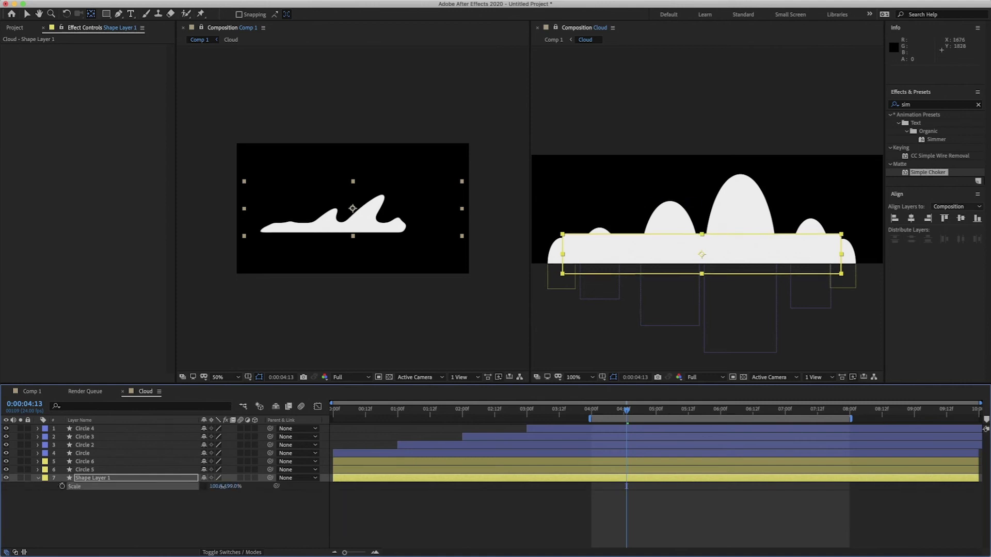
pyautogui.moveTo(222, 489); pyautogui.dragTo(202, 487)
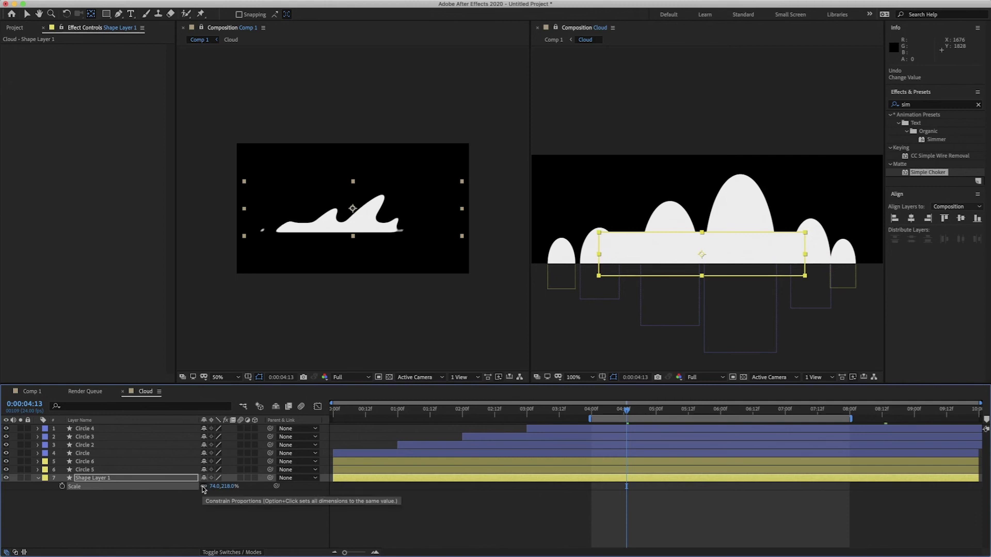
pyautogui.click(204, 487)
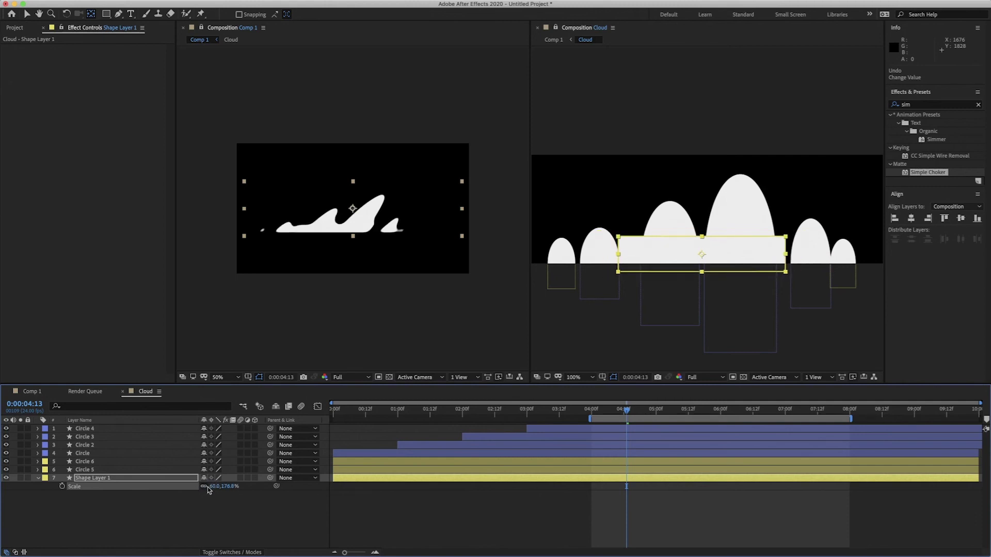
pyautogui.moveTo(210, 489); pyautogui.dragTo(196, 489)
# Move the in-points of Circle through Circle 4 to 0:00 and nudge their starting Position keyframes right.
pyautogui.click(578, 429)
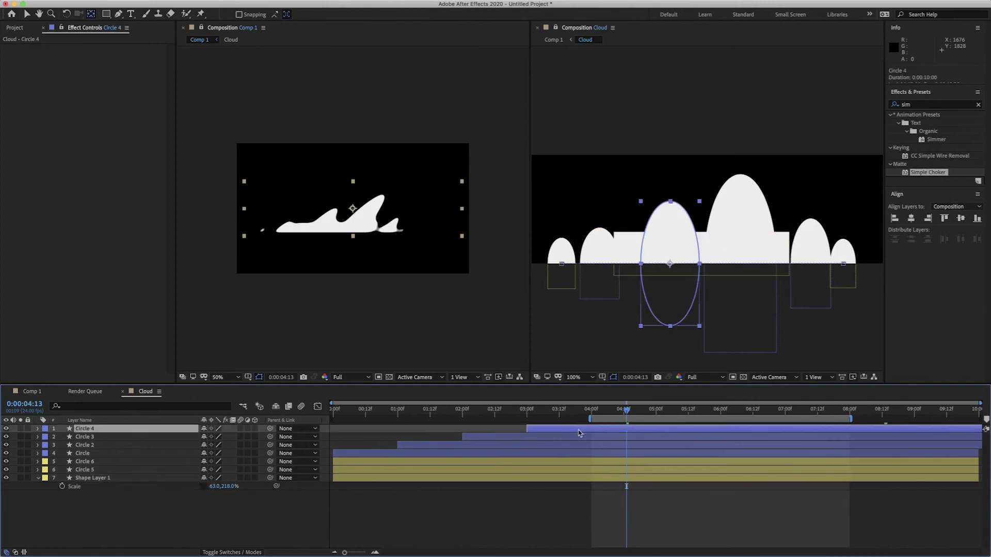
pyautogui.keyDown('shift'); pyautogui.click(576, 454); pyautogui.keyUp('shift')
pyautogui.press('p')
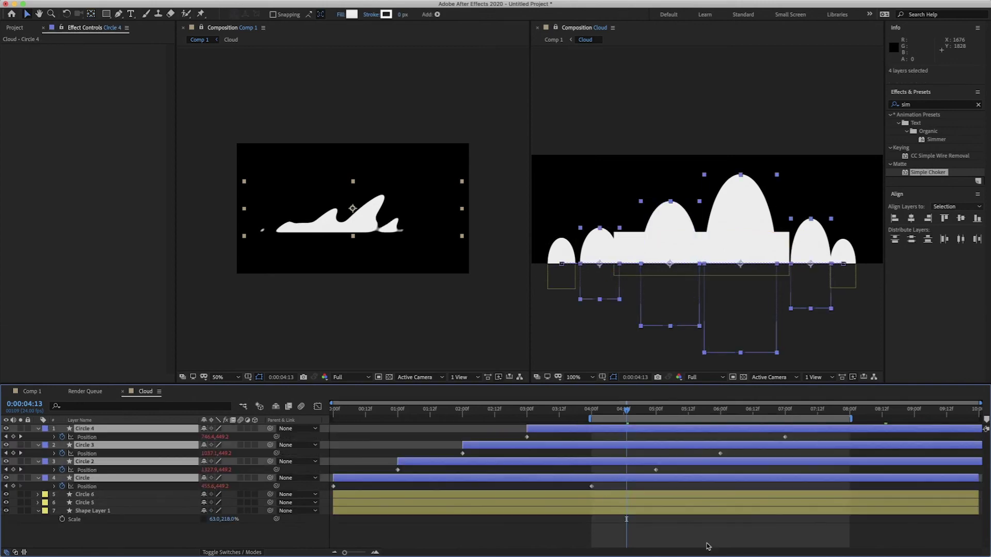
pyautogui.click(724, 539)
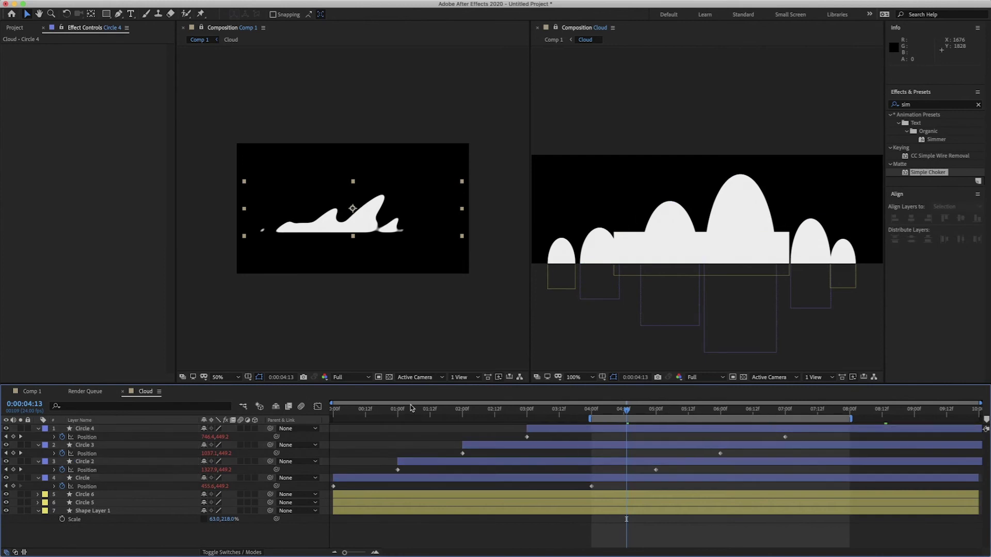
pyautogui.moveTo(411, 410); pyautogui.dragTo(306, 419)
pyautogui.click(537, 429)
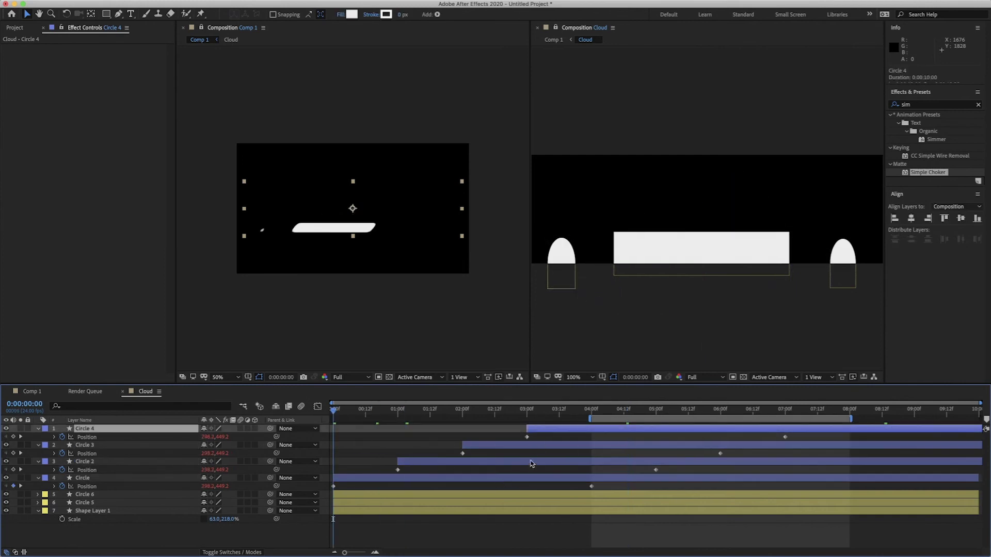
pyautogui.keyDown('shift'); pyautogui.click(526, 479); pyautogui.keyUp('shift')
pyautogui.press('super+z')
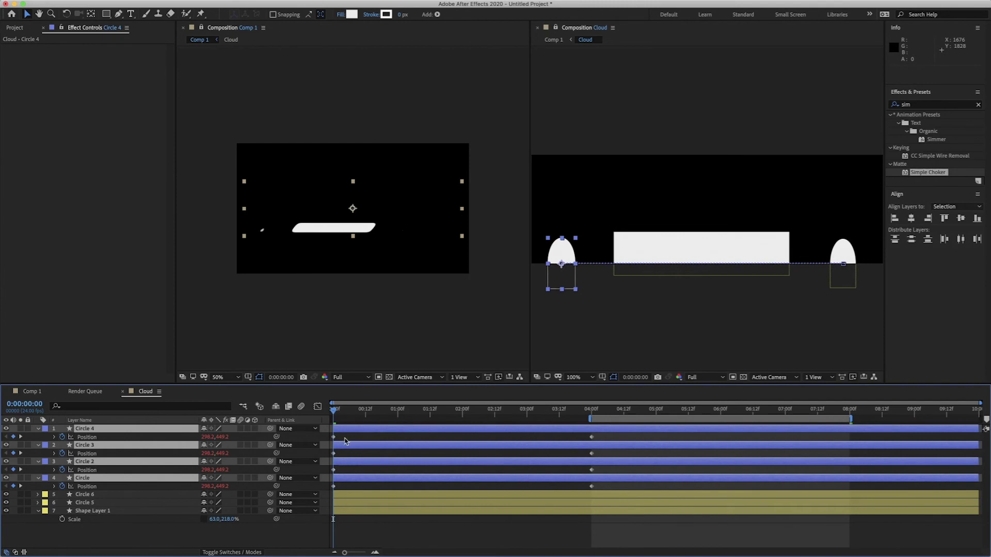
pyautogui.hotkey('shift', 'Right')
pyautogui.hotkey('shift', 'Right')
pyautogui.hotkey('shift', 'Right')
pyautogui.hotkey('shift', 'Right')
pyautogui.hotkey('shift', 'Right')
pyautogui.hotkey('shift', 'Right')
pyautogui.hotkey('shift', 'Right')
pyautogui.hotkey('shift', 'Right')
pyautogui.hotkey('shift', 'Right')
pyautogui.hotkey('shift', 'Right')
pyautogui.hotkey('shift', 'Right')
pyautogui.hotkey('shift', 'Right')
pyautogui.hotkey('shift', 'Right')
pyautogui.hotkey('shift', 'Right')
pyautogui.hotkey('shift', 'Right')
pyautogui.hotkey('shift', 'Right')
pyautogui.hotkey('shift', 'Right')
pyautogui.hotkey('shift', 'Right')
pyautogui.hotkey('shift', 'Right')
pyautogui.hotkey('shift', 'Right')
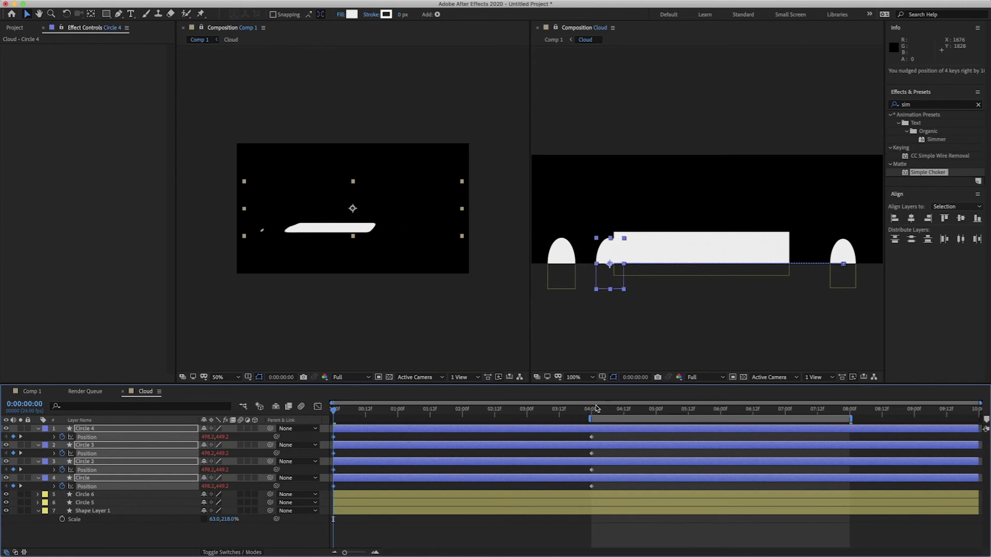
# Nudge the four end Position keyframes at 4:00 left, then stagger Circle 2–4 to start later.
pyautogui.click(593, 410)
pyautogui.moveTo(603, 432); pyautogui.dragTo(585, 487)
pyautogui.hotkey('shift', 'Left')
pyautogui.hotkey('shift', 'Left')
pyautogui.hotkey('shift', 'Left')
pyautogui.hotkey('shift', 'Left')
pyautogui.hotkey('shift', 'Left')
pyautogui.hotkey('shift', 'Left')
pyautogui.hotkey('shift', 'Left')
pyautogui.hotkey('shift', 'Left')
pyautogui.hotkey('shift', 'Left')
pyautogui.hotkey('shift', 'Left')
pyautogui.hotkey('shift', 'Left')
pyautogui.hotkey('shift', 'Left')
pyautogui.hotkey('shift', 'Left')
pyautogui.hotkey('shift', 'Left')
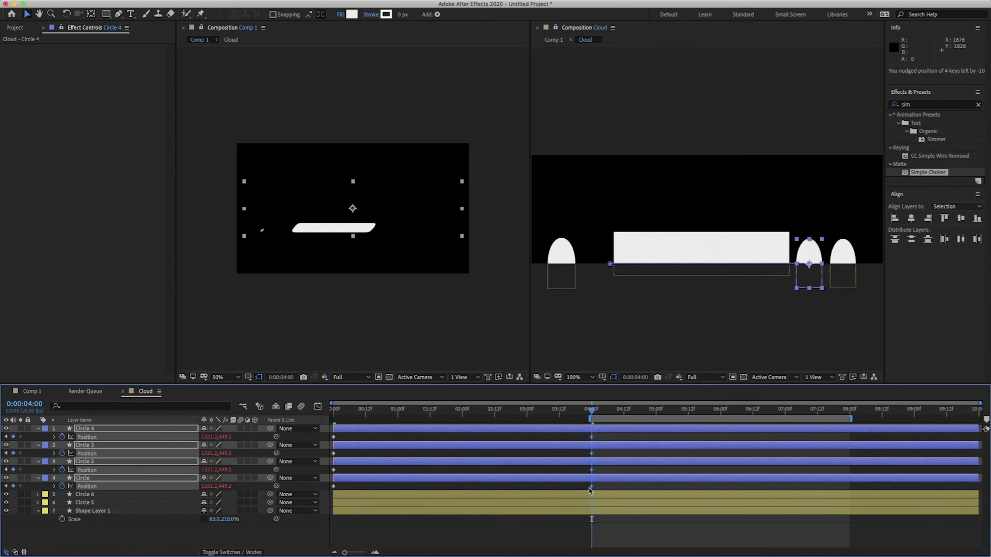
pyautogui.hotkey('shift', 'Left')
pyautogui.hotkey('shift', 'Left')
pyautogui.hotkey('shift', 'Left')
pyautogui.hotkey('shift', 'Left')
pyautogui.hotkey('shift', 'Left')
pyautogui.hotkey('shift', 'Left')
pyautogui.click(607, 470)
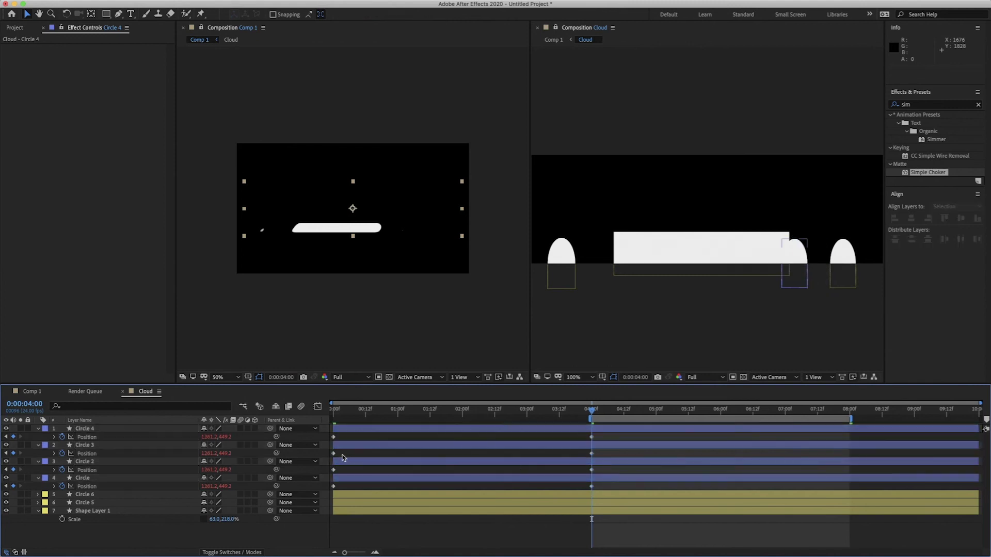
pyautogui.moveTo(345, 464); pyautogui.dragTo(486, 450)
pyautogui.moveTo(401, 429); pyautogui.dragTo(556, 441)
# Nudge Circle 6 left and Circle 5 right, then preview the cloud rising from the start.
pyautogui.click(372, 497)
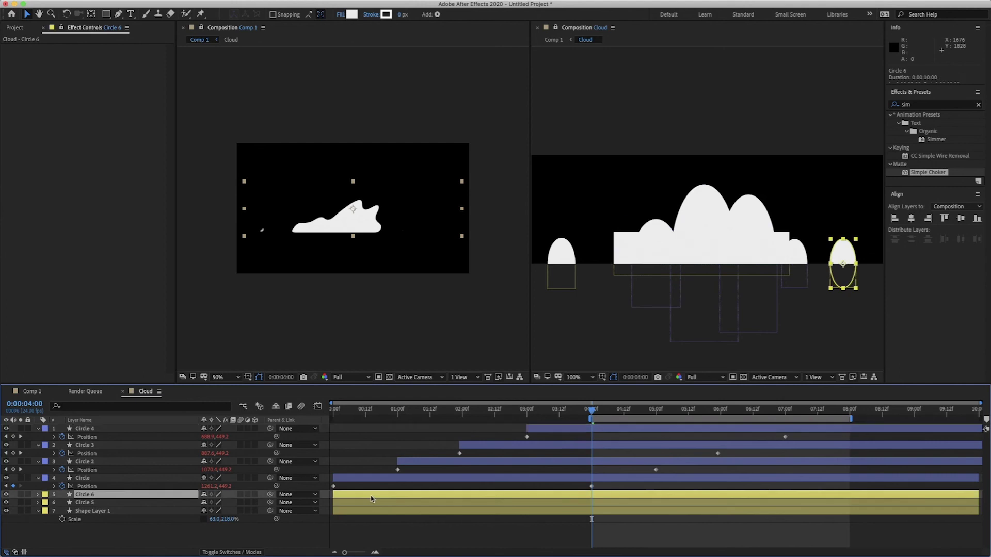
pyautogui.hotkey('shift', 'Left')
pyautogui.hotkey('shift', 'Left')
pyautogui.hotkey('shift', 'Left')
pyautogui.hotkey('shift', 'Left')
pyautogui.hotkey('shift', 'Left')
pyautogui.hotkey('shift', 'Left')
pyautogui.hotkey('shift', 'Left')
pyautogui.hotkey('shift', 'Left')
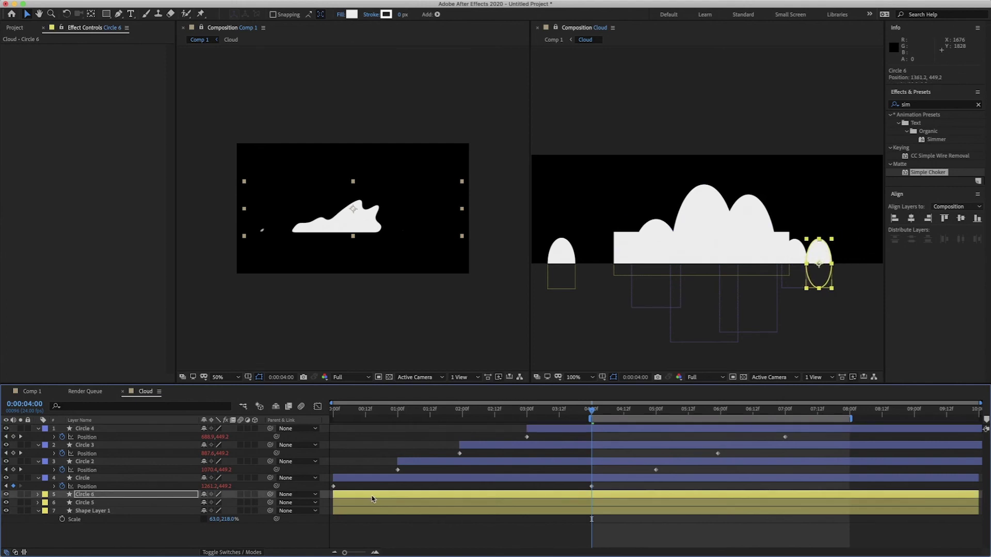
pyautogui.hotkey('shift', 'Left')
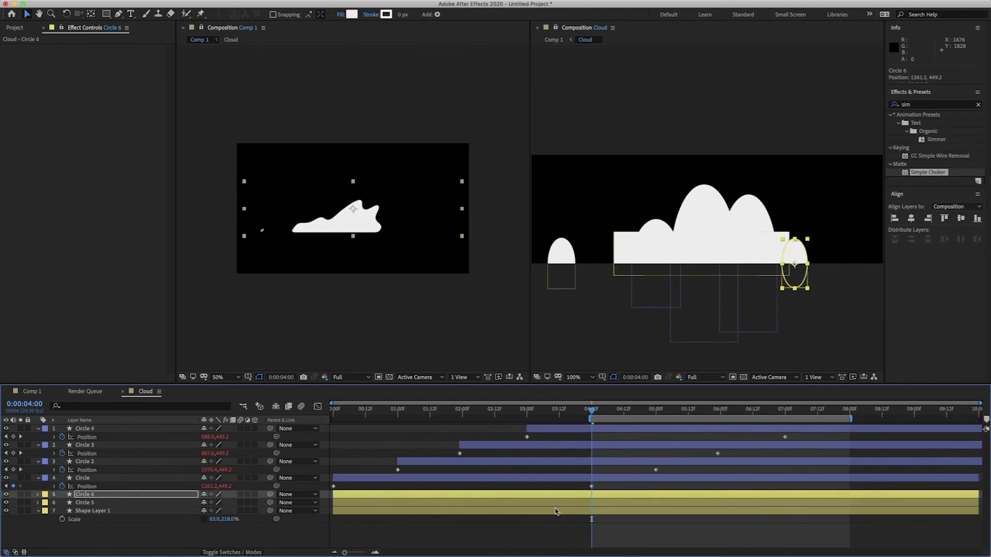
pyautogui.click(457, 504)
pyautogui.hotkey('shift', 'Right')
pyautogui.hotkey('shift', 'Right')
pyautogui.hotkey('shift', 'Right')
pyautogui.hotkey('shift', 'Right')
pyautogui.hotkey('shift', 'Right')
pyautogui.hotkey('shift', 'Right')
pyautogui.hotkey('shift', 'Right')
pyautogui.hotkey('shift', 'Right')
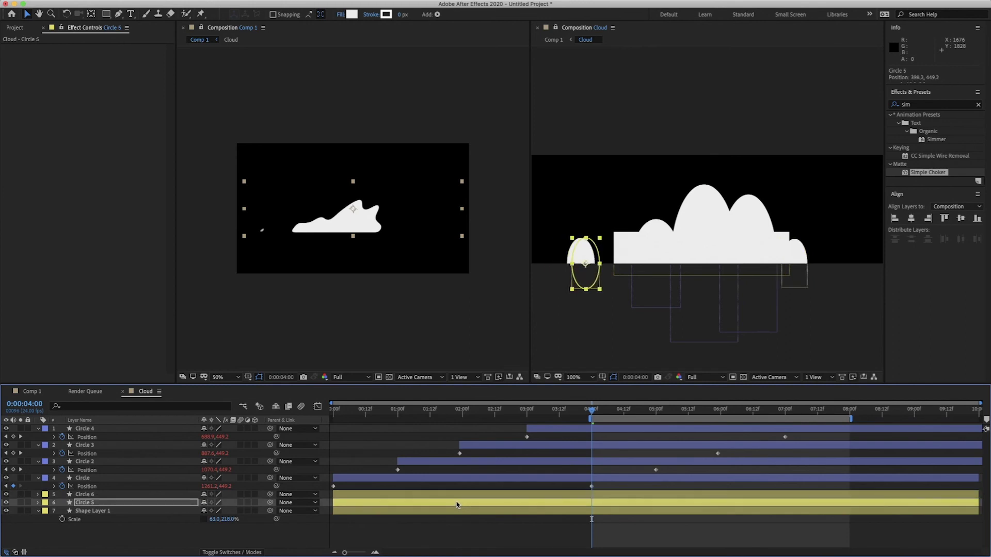
pyautogui.hotkey('shift', 'Right')
pyautogui.hotkey('shift', 'Right')
pyautogui.hotkey('shift', 'Right')
pyautogui.hotkey('shift', 'Right')
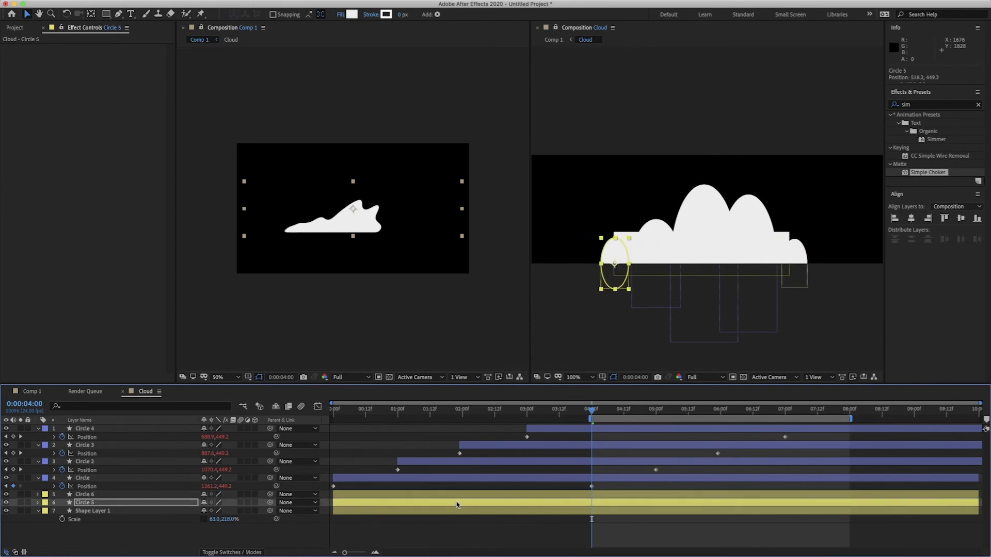
pyautogui.press('space')
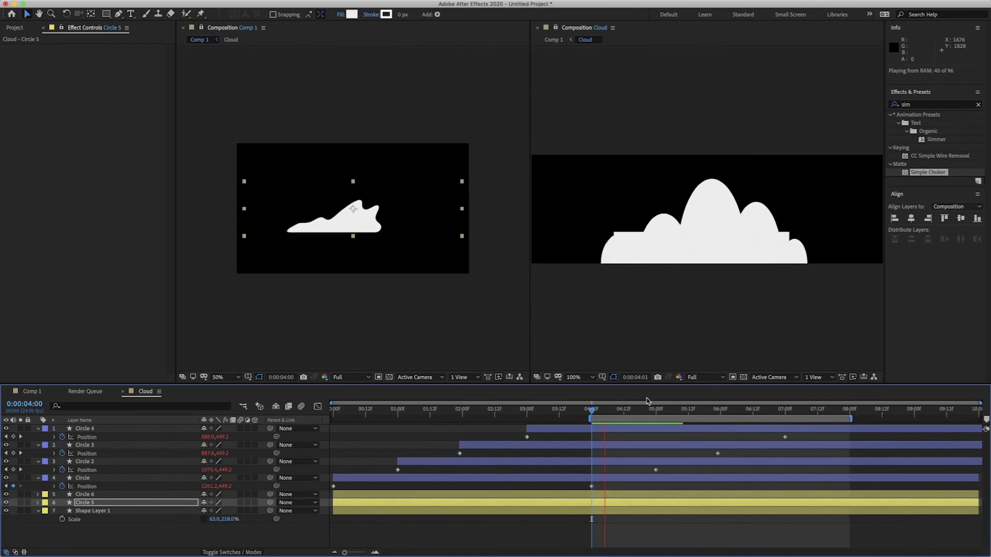
pyautogui.press('space')
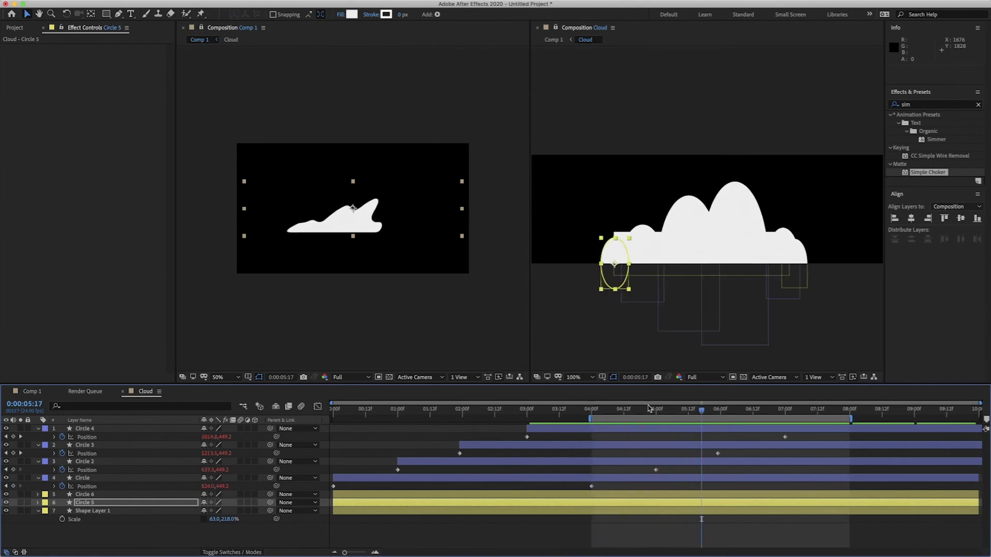
pyautogui.moveTo(594, 413); pyautogui.dragTo(277, 432)
# Set Circle 5's Position to 498.2, 449.2 and preview the cloud from 4:00.
pyautogui.click(405, 478)
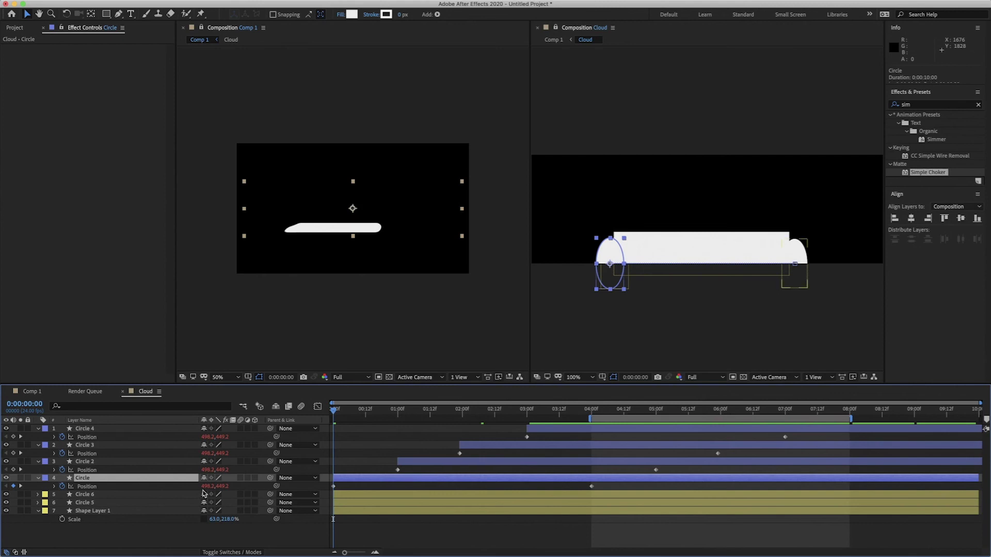
pyautogui.click(340, 496)
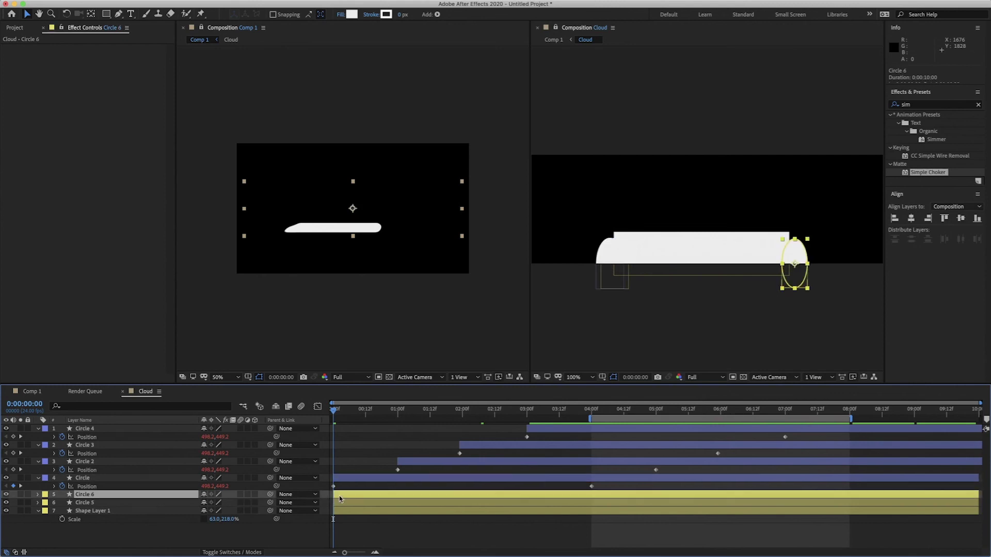
pyautogui.click(346, 504)
pyautogui.press('p')
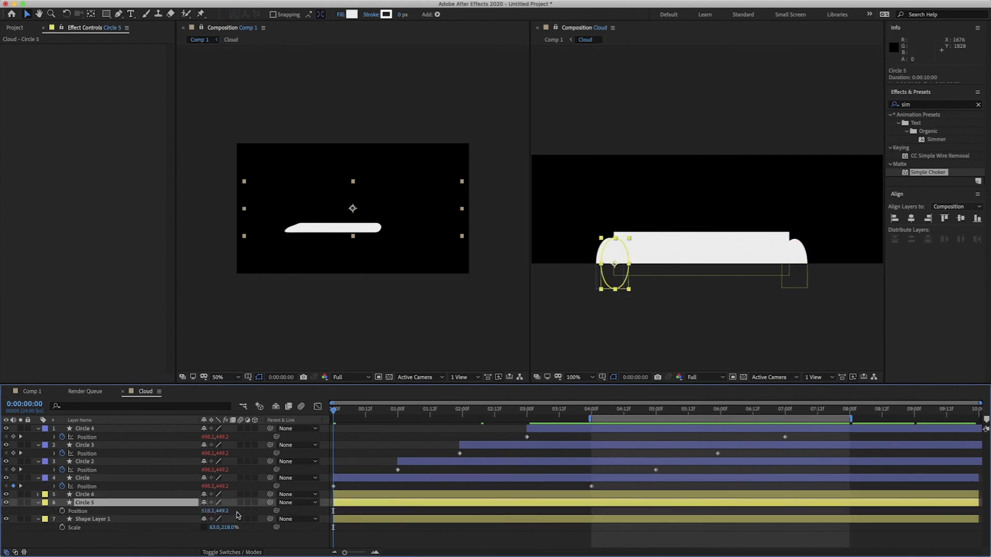
pyautogui.click(374, 508)
pyautogui.hotkey('ctrl', 'v')
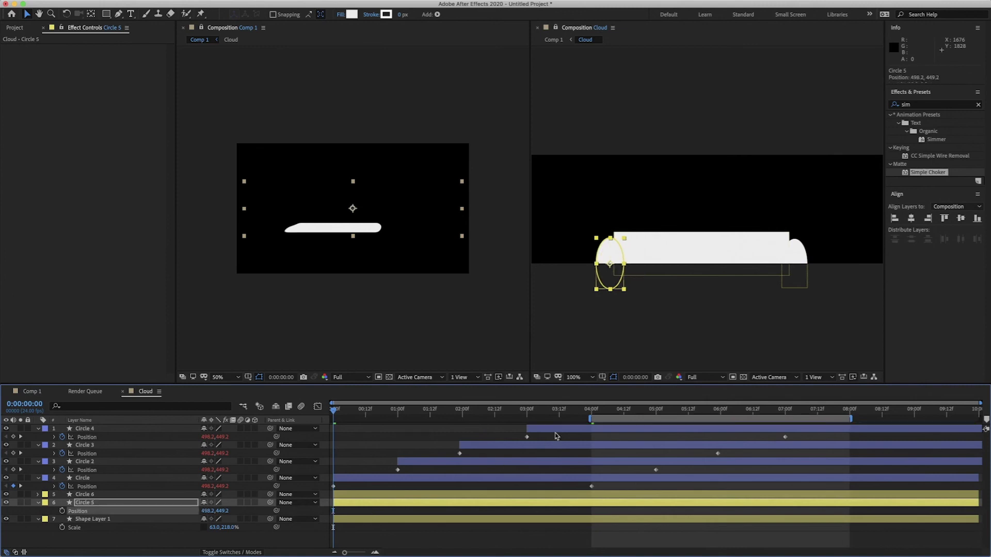
pyautogui.click(592, 411)
pyautogui.press('space')
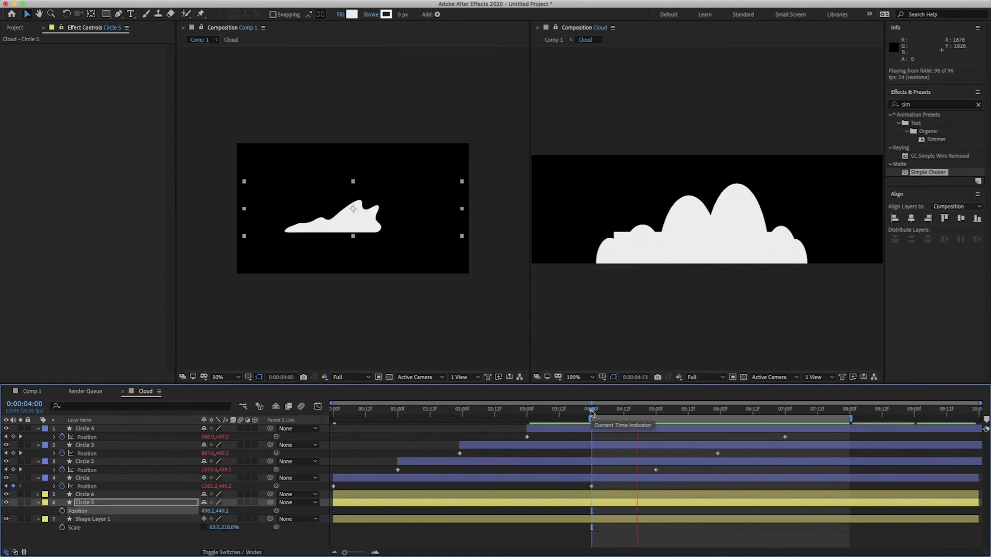
# Maximize the Comp 1 viewer at 100% zoom, select the Cloud layer, and focus the effects search.
pyautogui.click(441, 305)
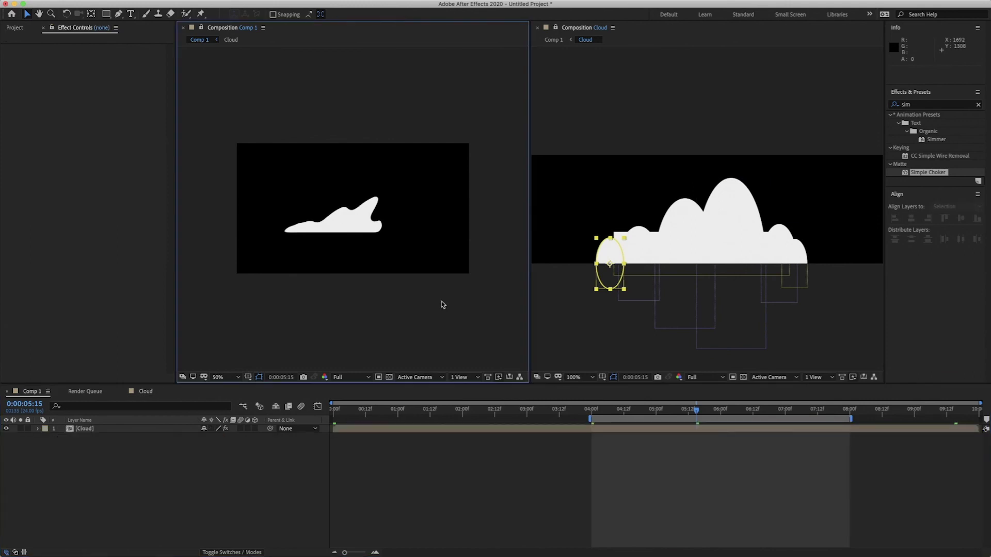
pyautogui.press('`')
pyautogui.press('/')
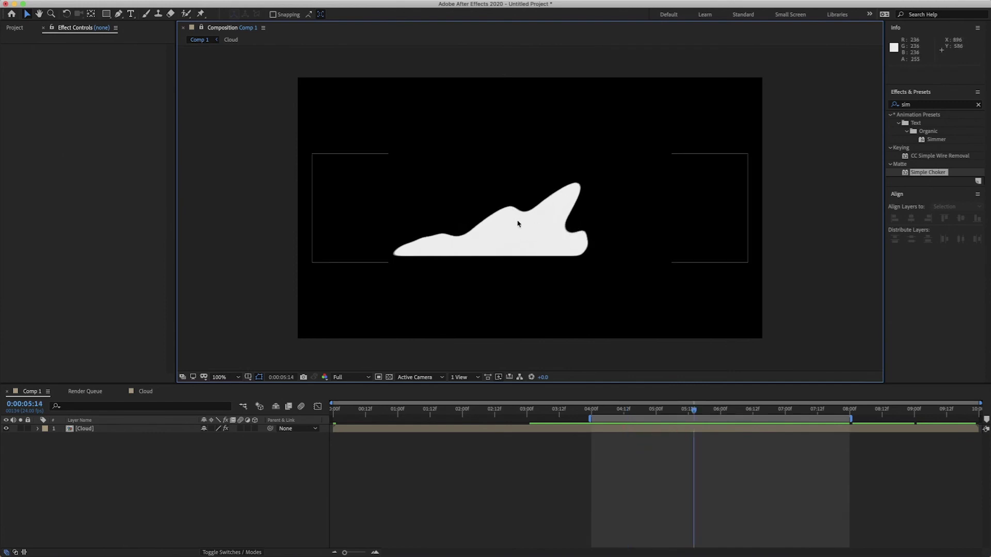
pyautogui.click(603, 429)
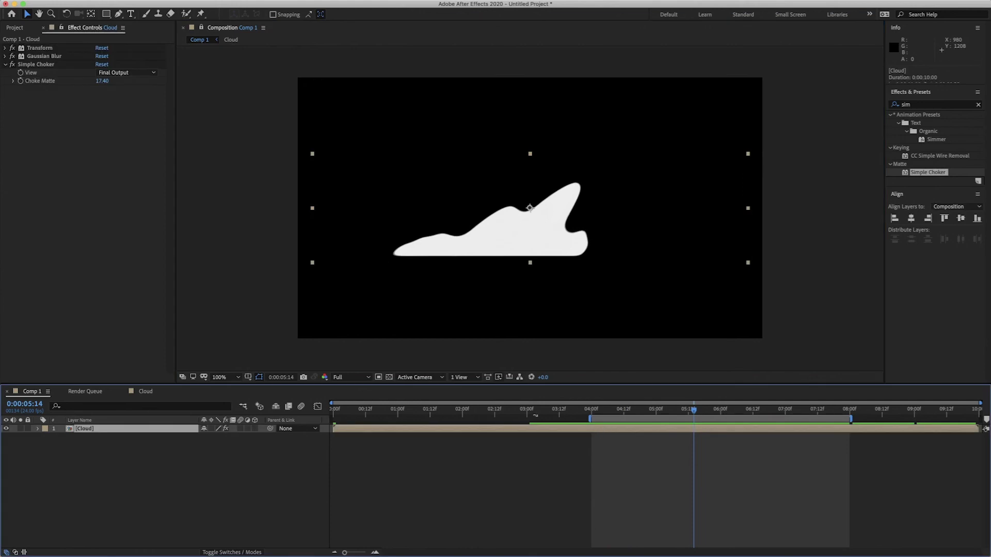
pyautogui.click(7, 65)
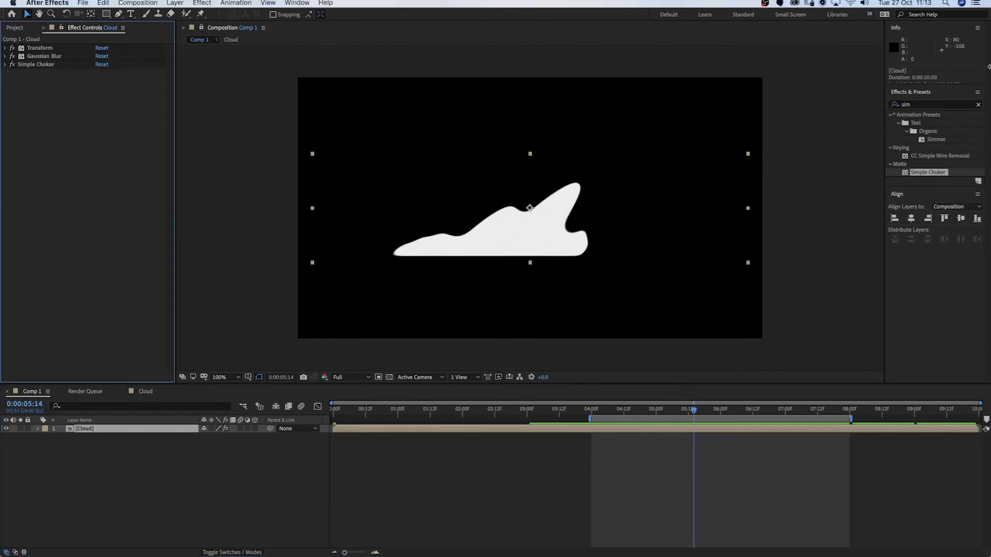
pyautogui.click(889, 110)
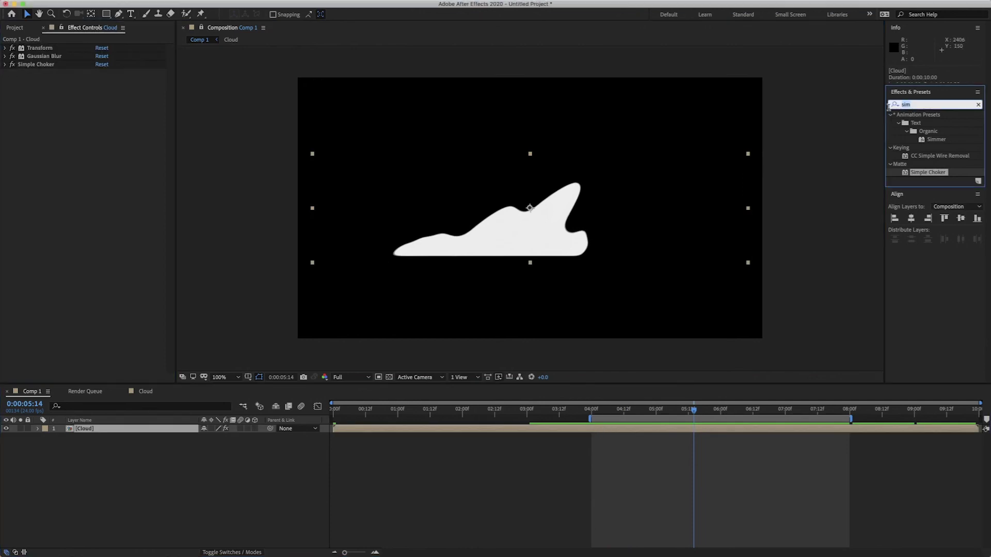
# Apply Turbulent Displace to Cloud with Amount 19 and Size 2, then preview the roughened edges.
pyautogui.write('turb')
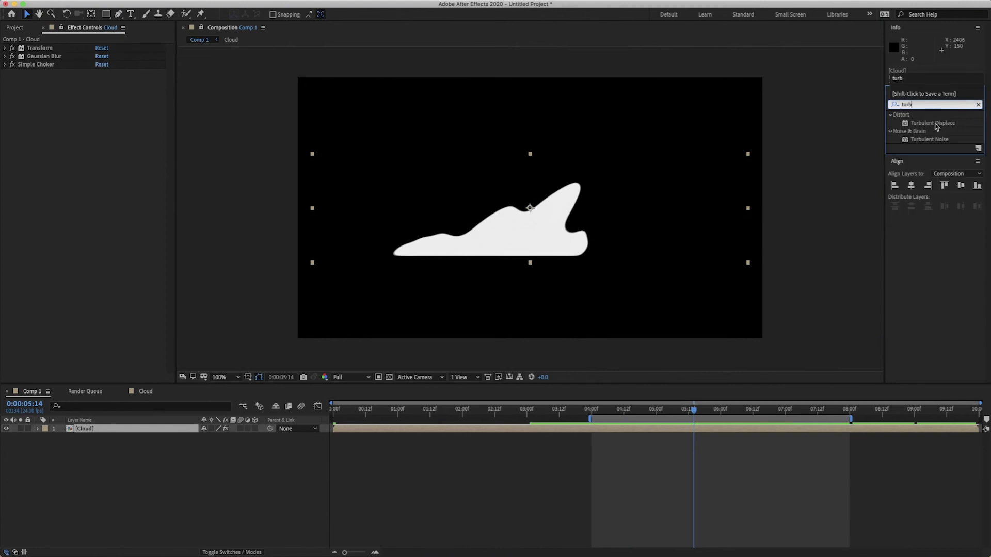
pyautogui.moveTo(933, 123); pyautogui.dragTo(676, 433)
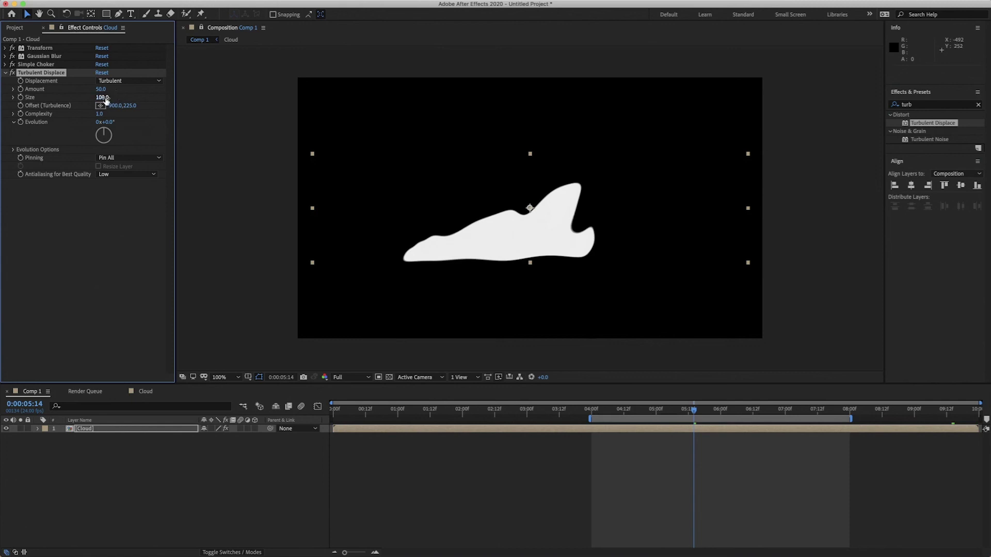
pyautogui.moveTo(105, 97)
pyautogui.mouseDown()
pyautogui.moveTo(64, 101)
pyautogui.moveTo(91, 91)
pyautogui.mouseUp()
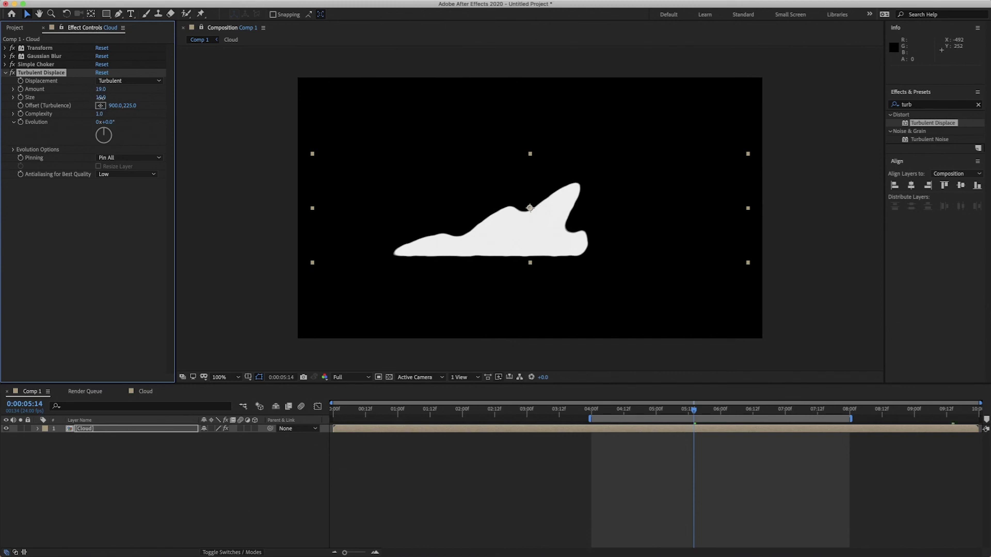
pyautogui.click(101, 97)
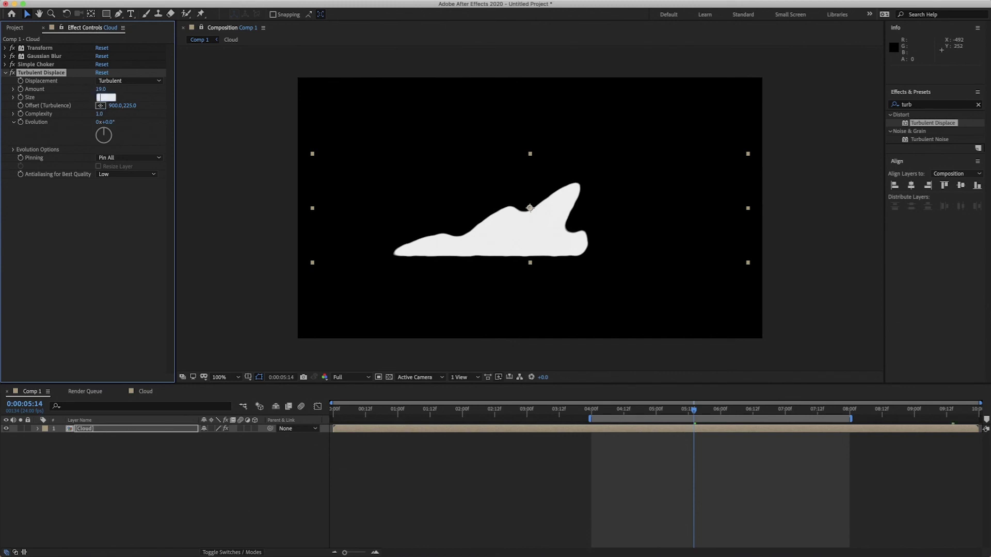
pyautogui.write('2')
pyautogui.click(596, 412)
pyautogui.press('space')
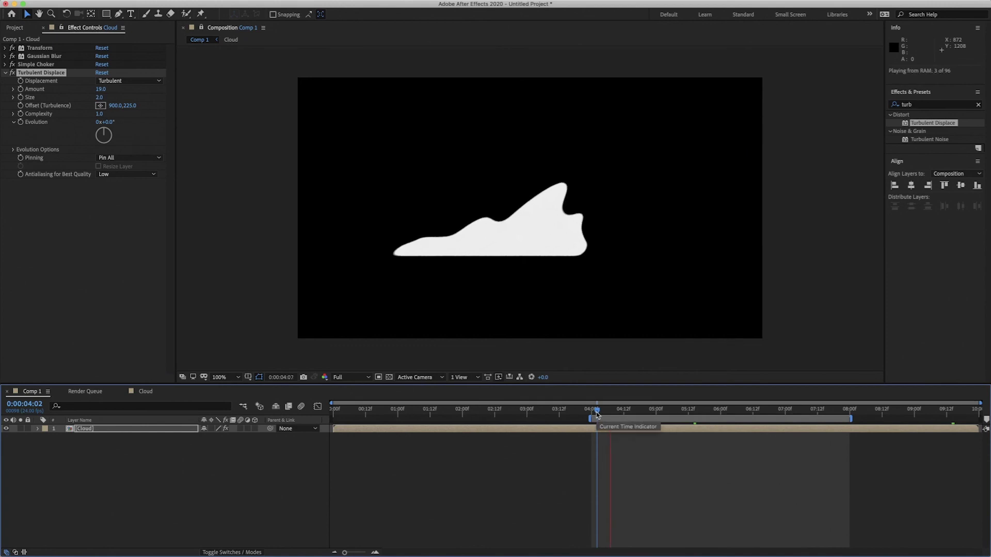
pyautogui.press('space')
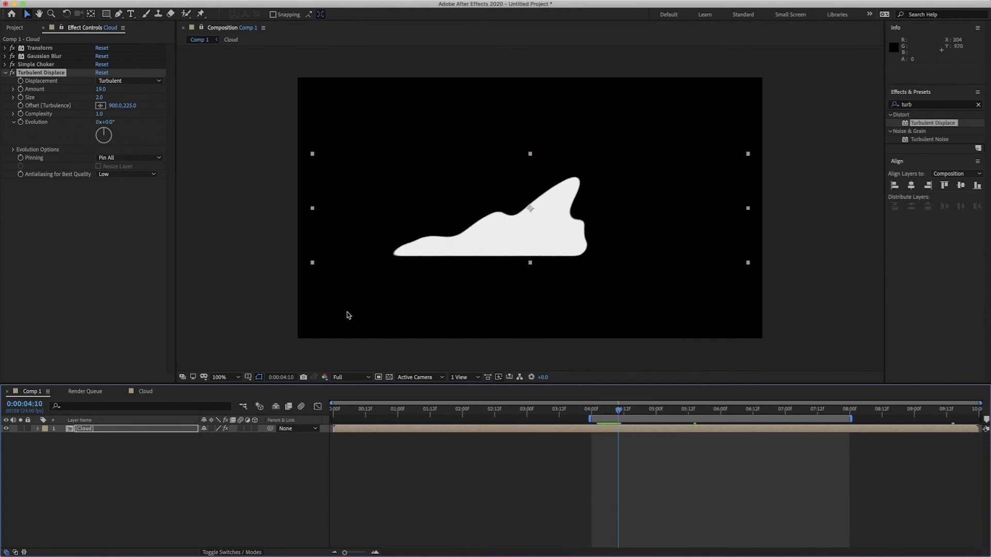
# Drive Turbulent Displace's Random Seed with the expression time*100 and preview the flickering edges.
pyautogui.click(14, 150)
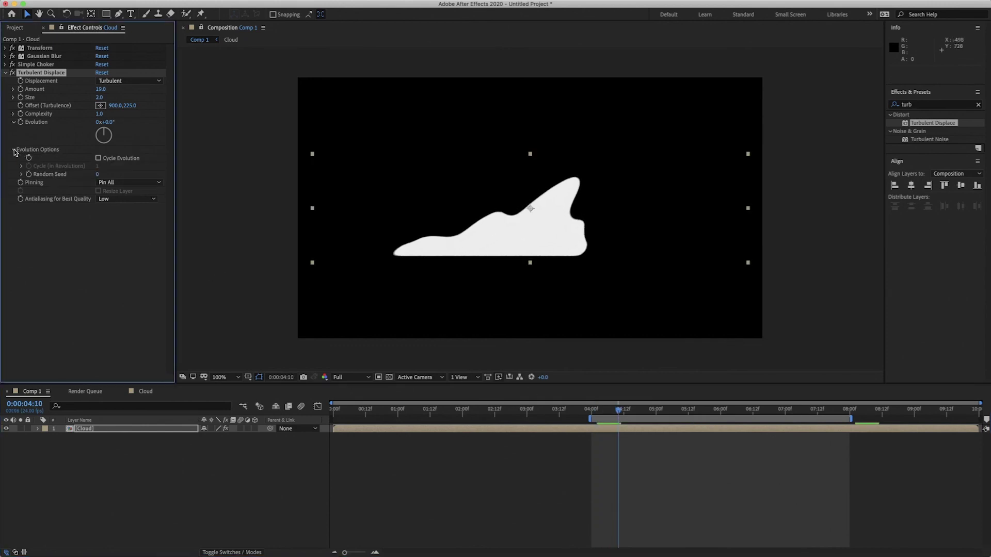
pyautogui.keyDown('alt'); pyautogui.click(29, 175); pyautogui.keyUp('alt')
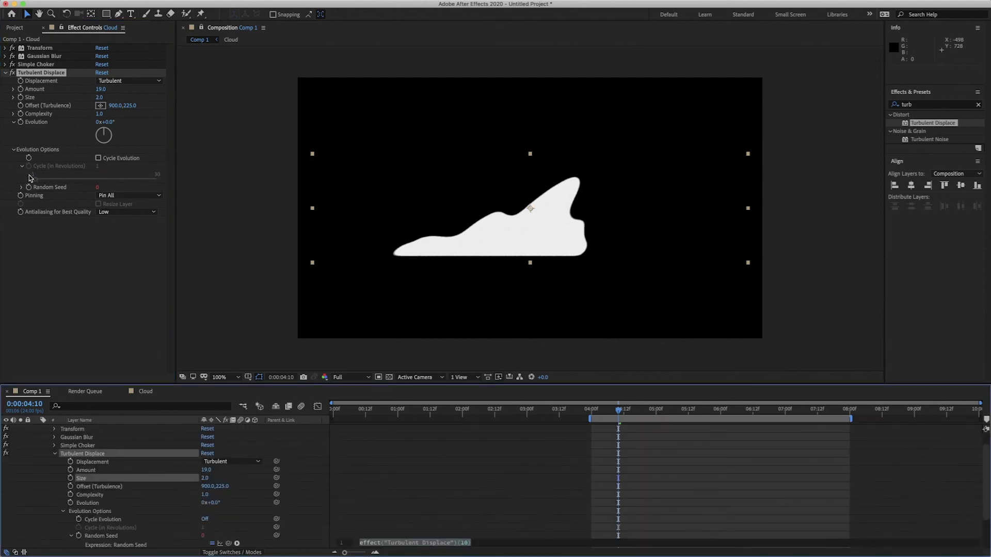
pyautogui.write('time*')
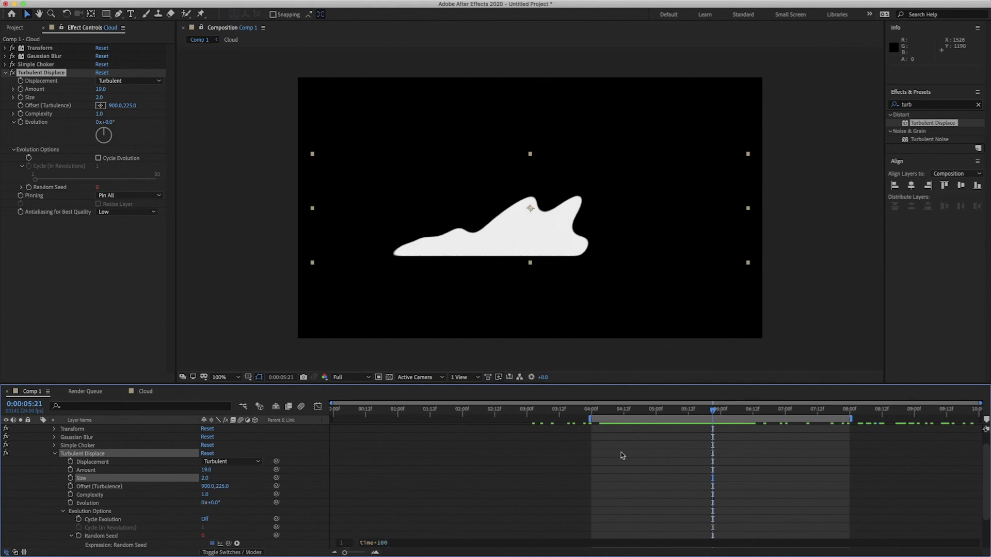
pyautogui.write('100')
pyautogui.click(596, 413)
pyautogui.press('space')
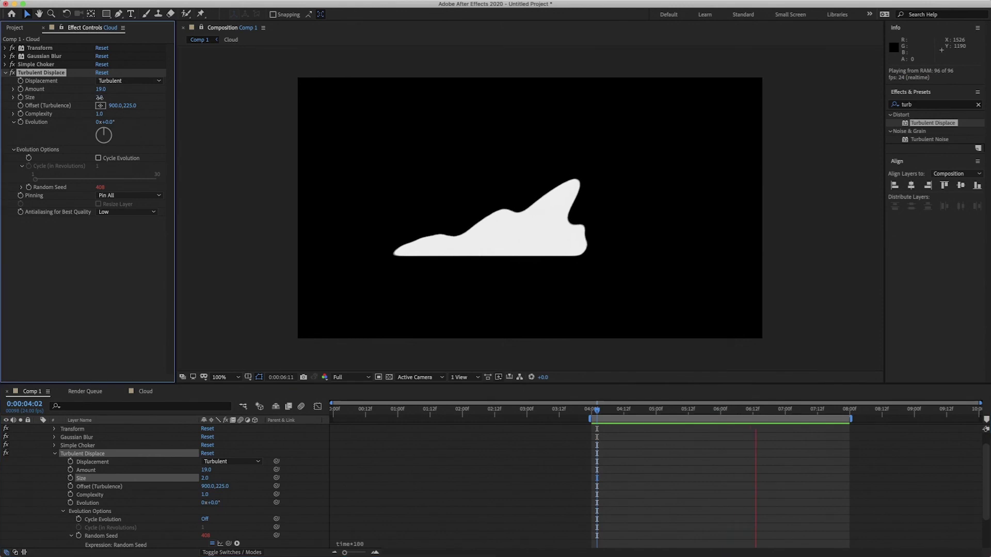
# Raise the Turbulent Displace Size to 4 and stop the preview.
pyautogui.click(100, 98)
pyautogui.write('4')
pyautogui.press('Return')
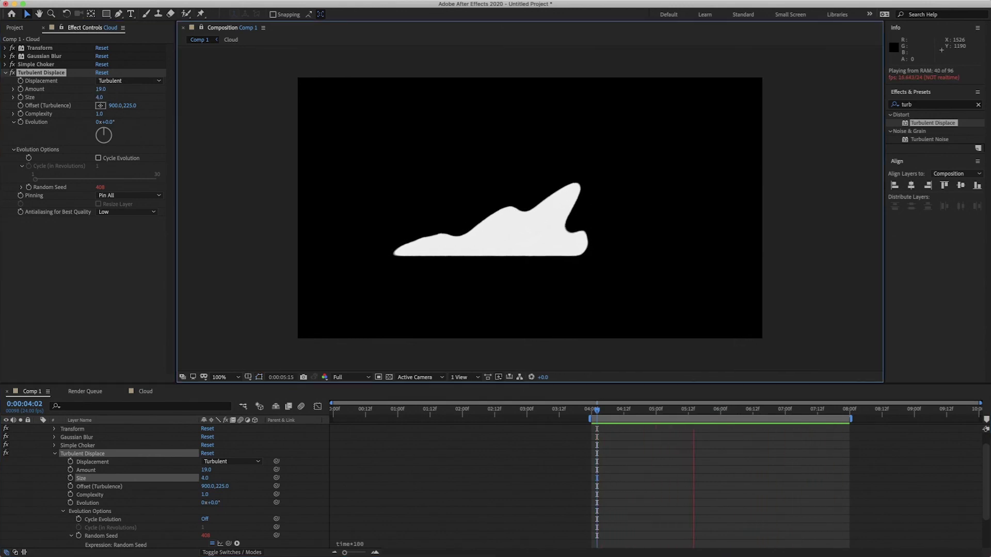
pyautogui.press('space')
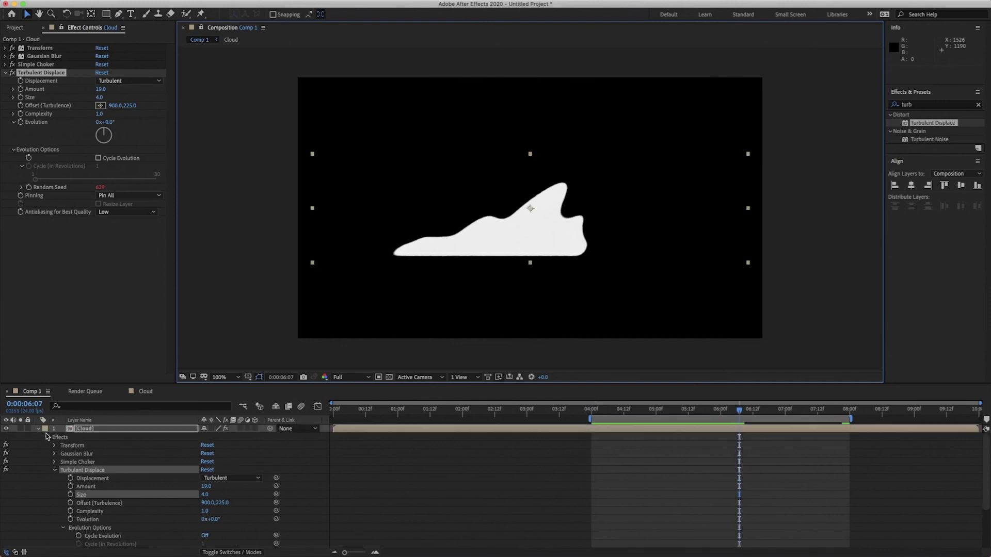
# Move the cloud up and right to Position 1084, 484, using a temporary proportional grid.
pyautogui.click(38, 429)
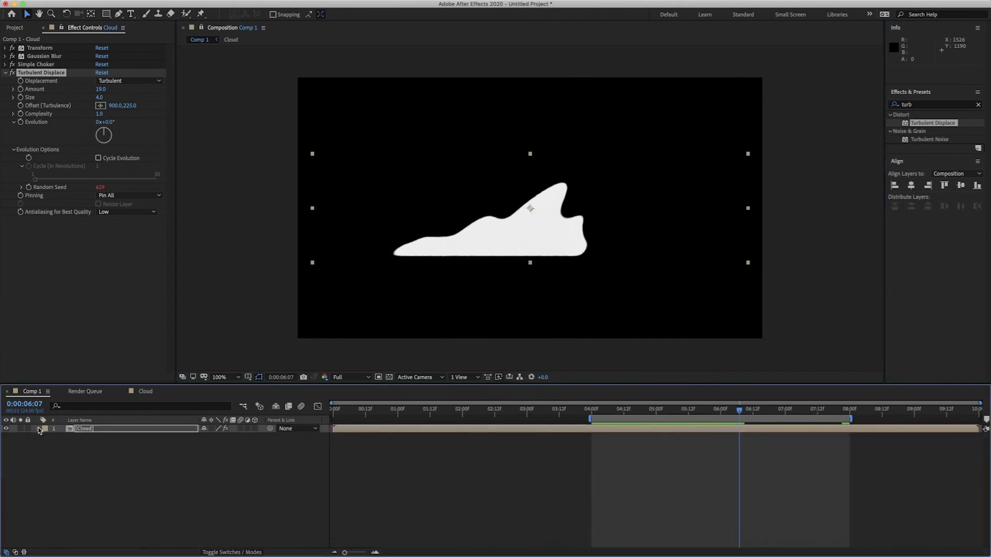
pyautogui.click(248, 378)
pyautogui.click(283, 392)
pyautogui.moveTo(549, 232); pyautogui.dragTo(575, 222)
pyautogui.click(247, 377)
pyautogui.click(283, 394)
# Add a new empty Shape Layer 1 to Comp 1.
pyautogui.rightClick(269, 281)
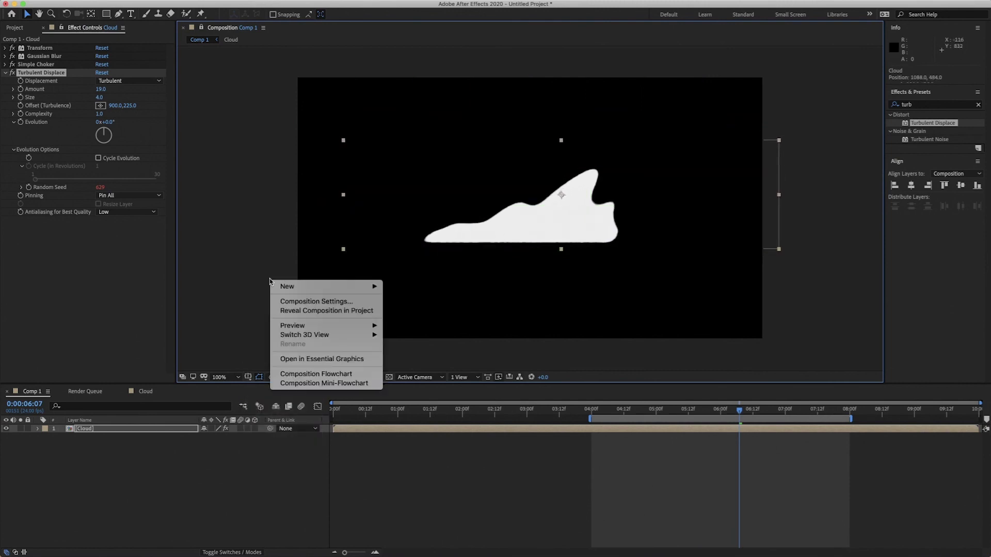
pyautogui.moveTo(293, 285)
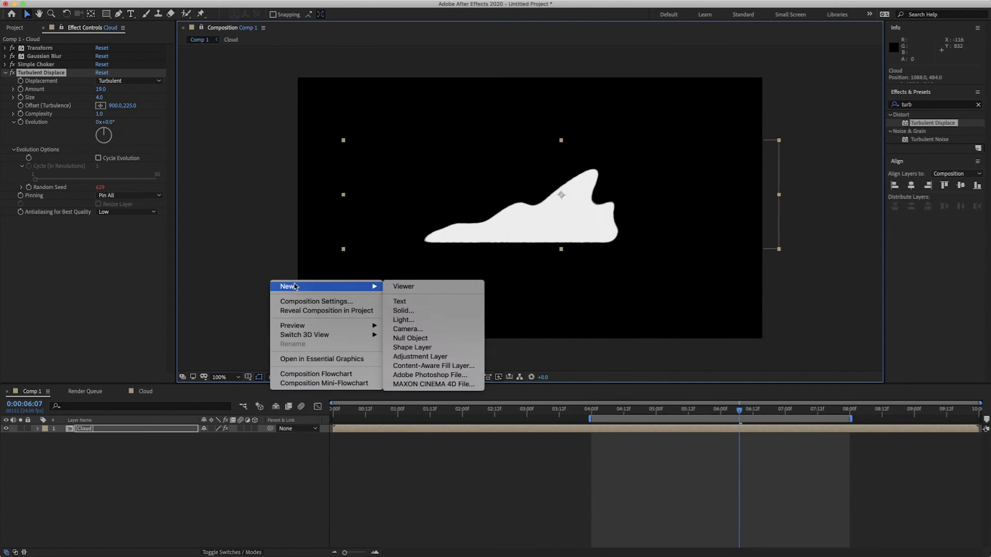
pyautogui.click(404, 348)
pyautogui.press('q')
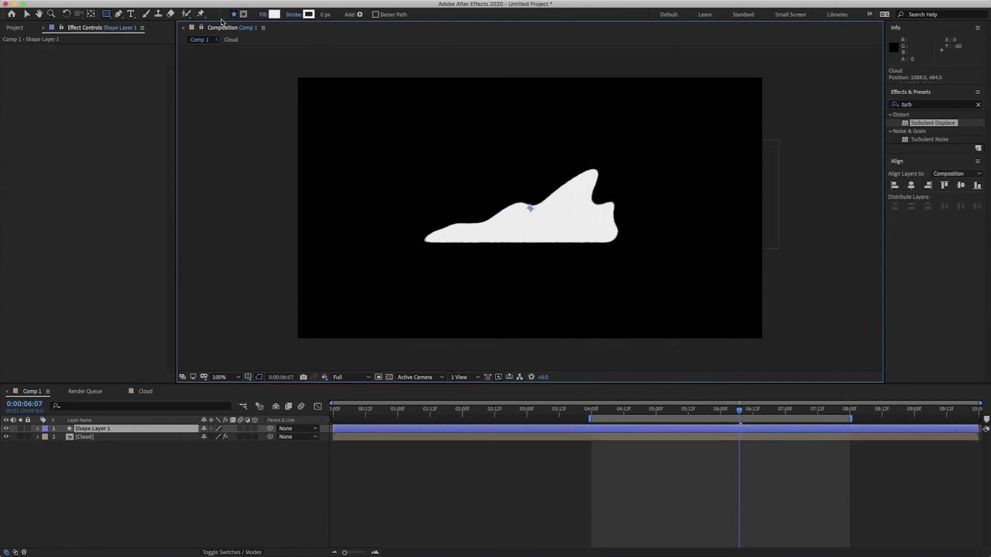
# Give Shape Layer 1 a comp-sized rectangle with a vertical linear gradient fill.
pyautogui.doubleClick(107, 14)
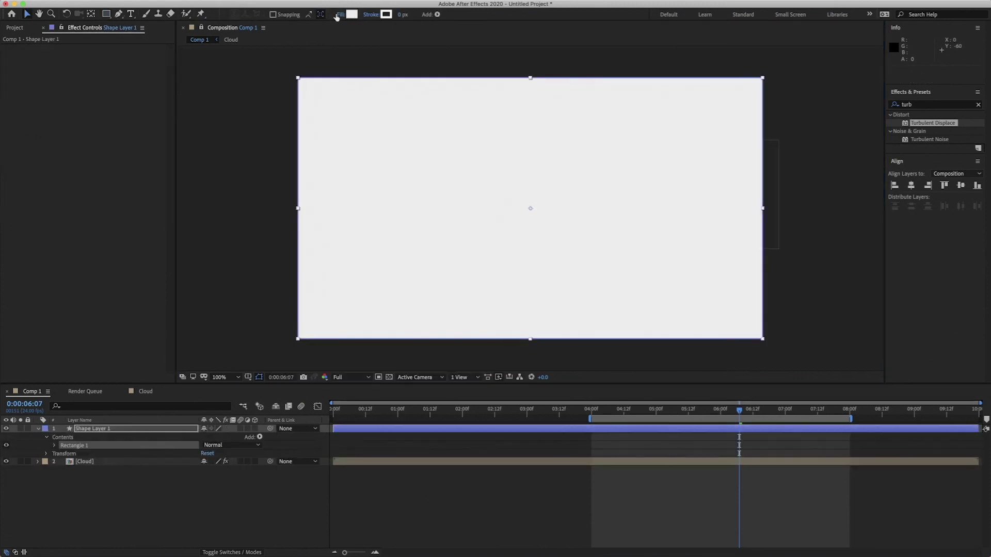
pyautogui.click(339, 15)
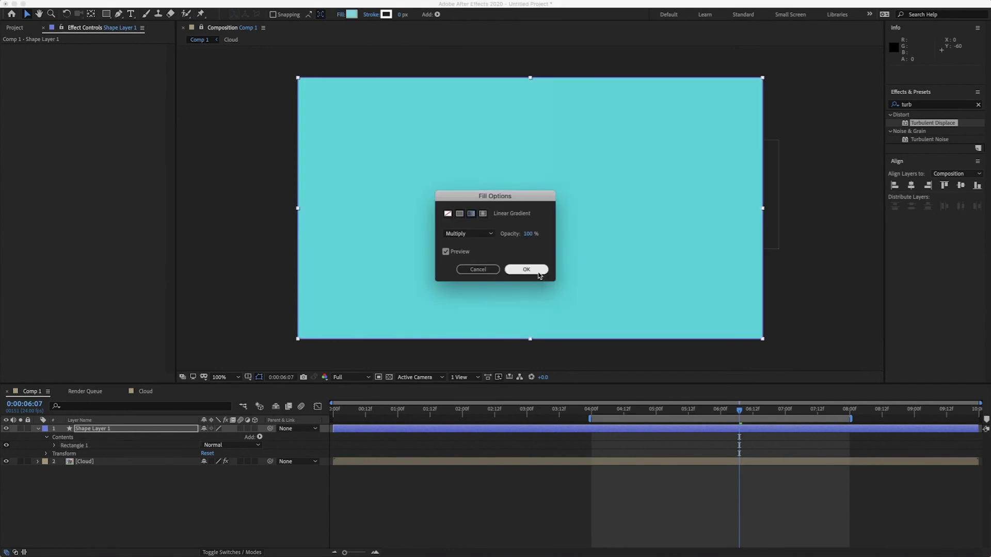
pyautogui.click(534, 270)
pyautogui.moveTo(556, 211); pyautogui.dragTo(528, 101)
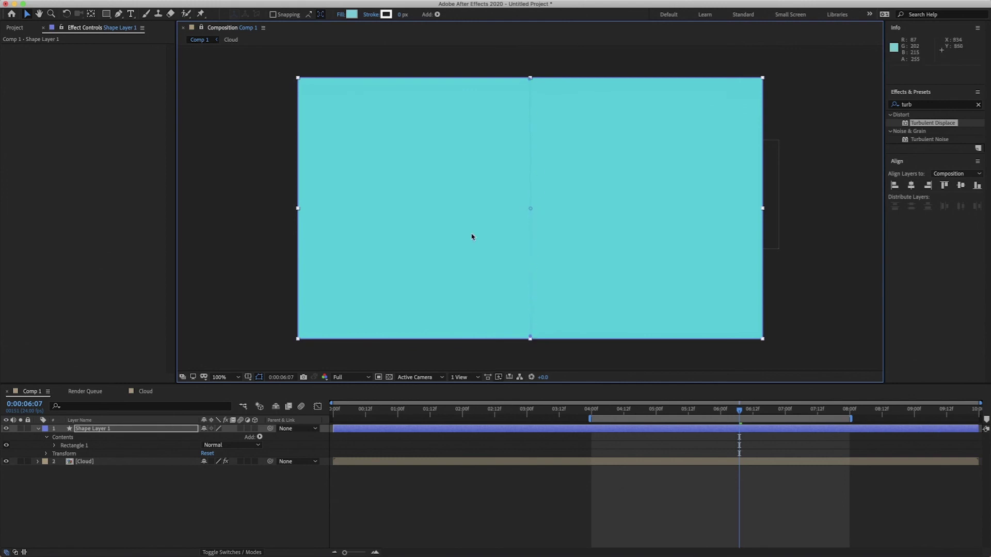
# Color the gradient teal to pale cyan and move Shape Layer 1 below Cloud.
pyautogui.click(352, 14)
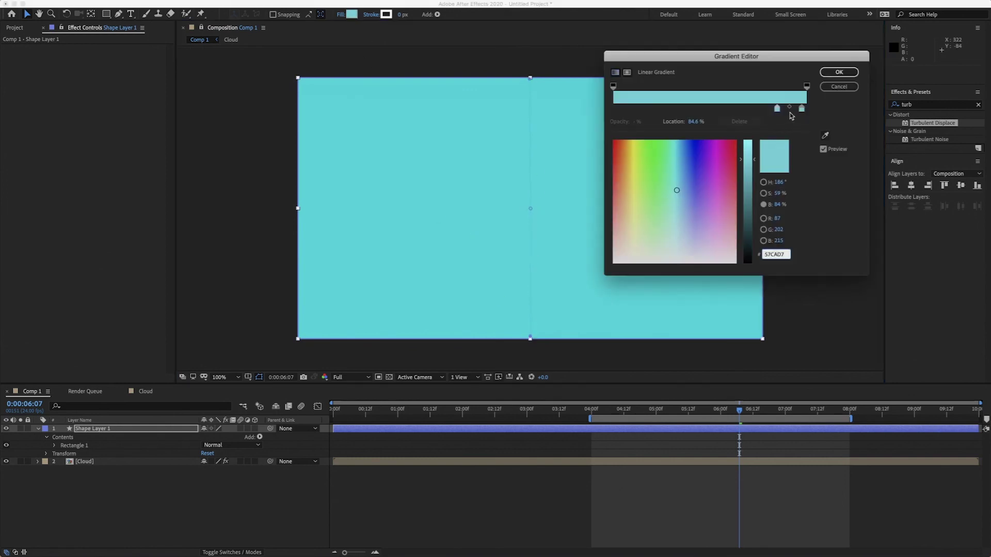
pyautogui.moveTo(801, 108); pyautogui.dragTo(806, 108)
pyautogui.click(614, 108)
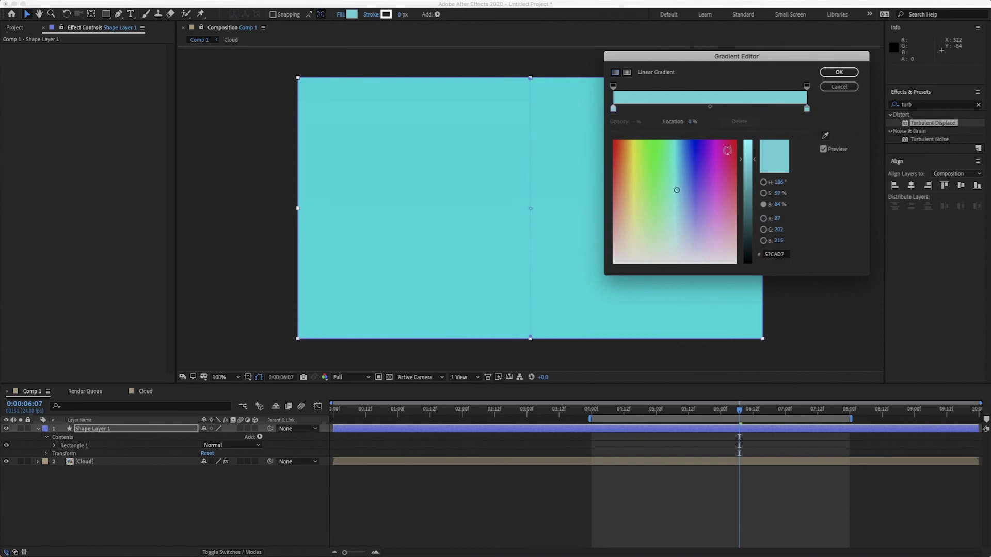
pyautogui.moveTo(753, 162); pyautogui.dragTo(753, 145)
pyautogui.click(764, 194)
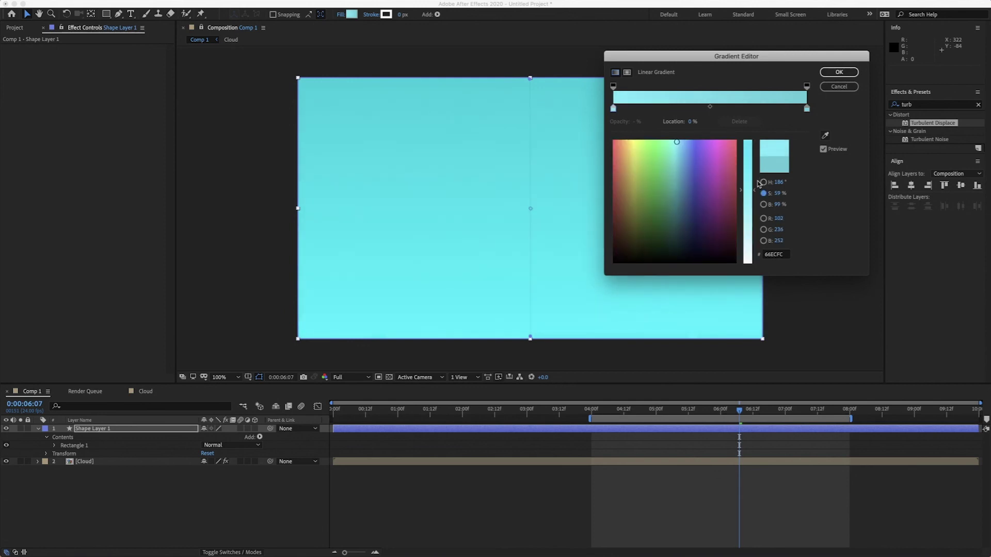
pyautogui.moveTo(755, 190); pyautogui.dragTo(754, 216)
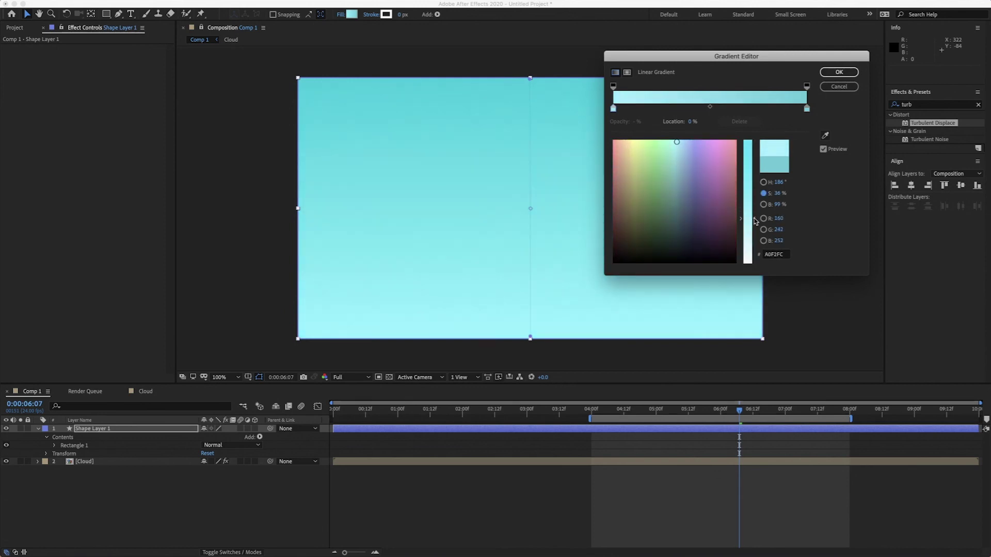
pyautogui.click(839, 71)
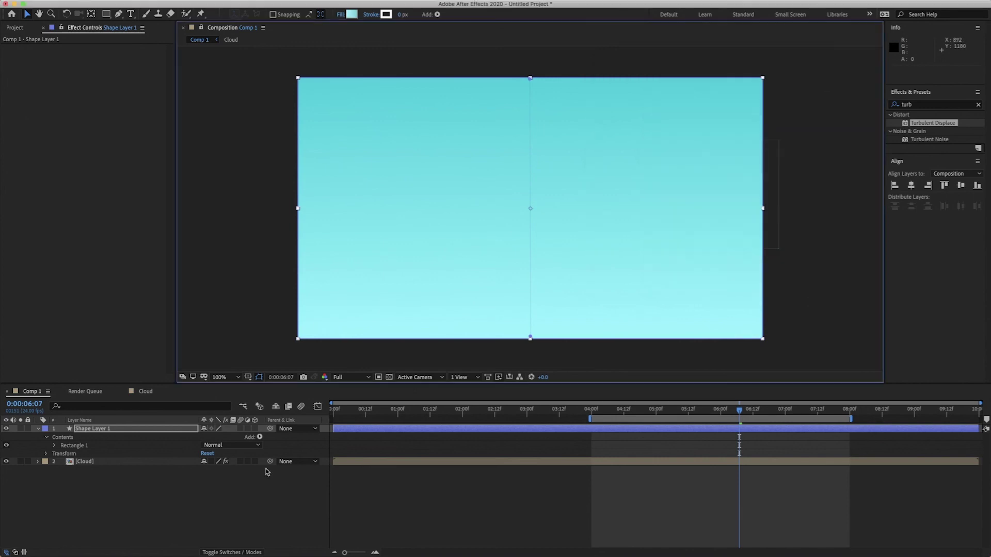
pyautogui.click(37, 430)
pyautogui.moveTo(88, 429); pyautogui.dragTo(85, 450)
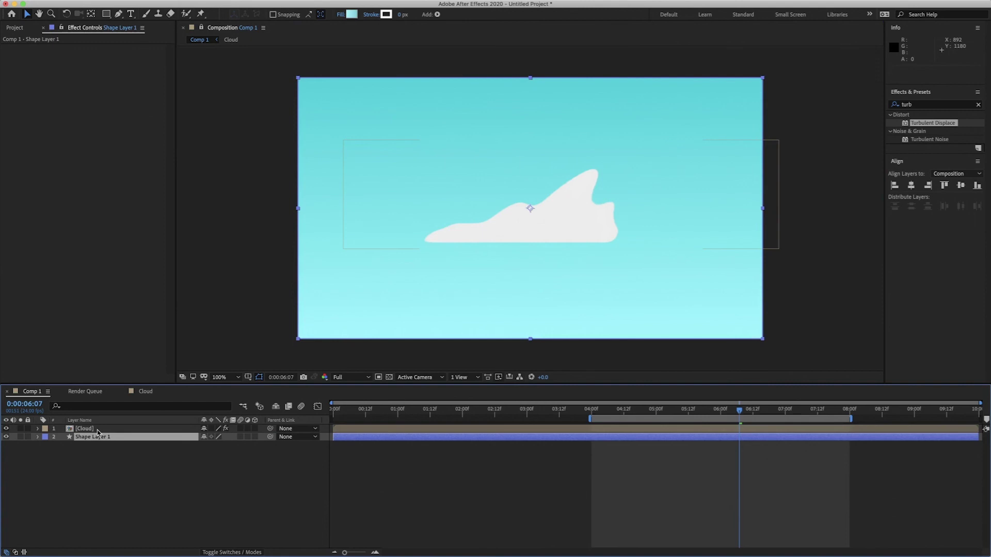
# Apply a Fill effect to the Cloud layer with colour FFFFFF.
pyautogui.click(98, 433)
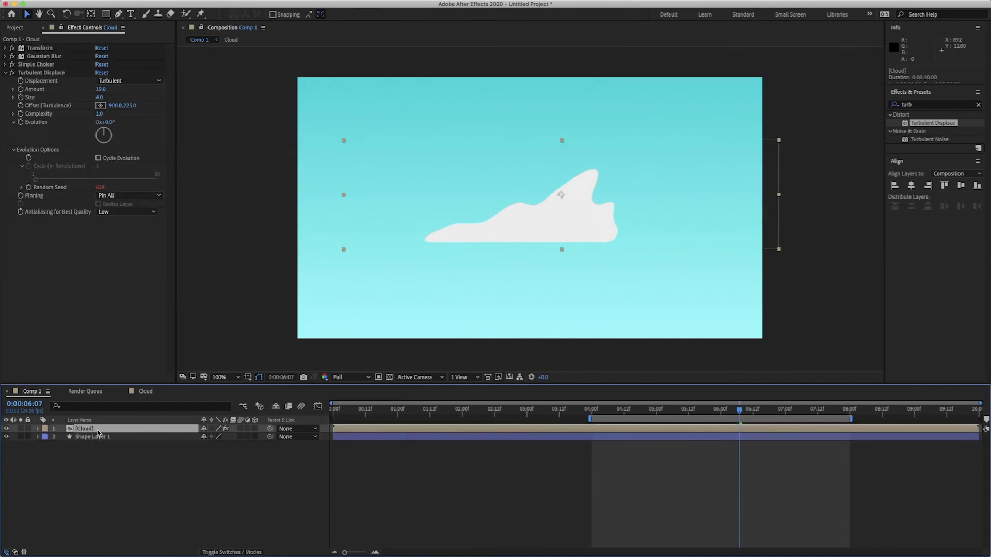
pyautogui.click(922, 105)
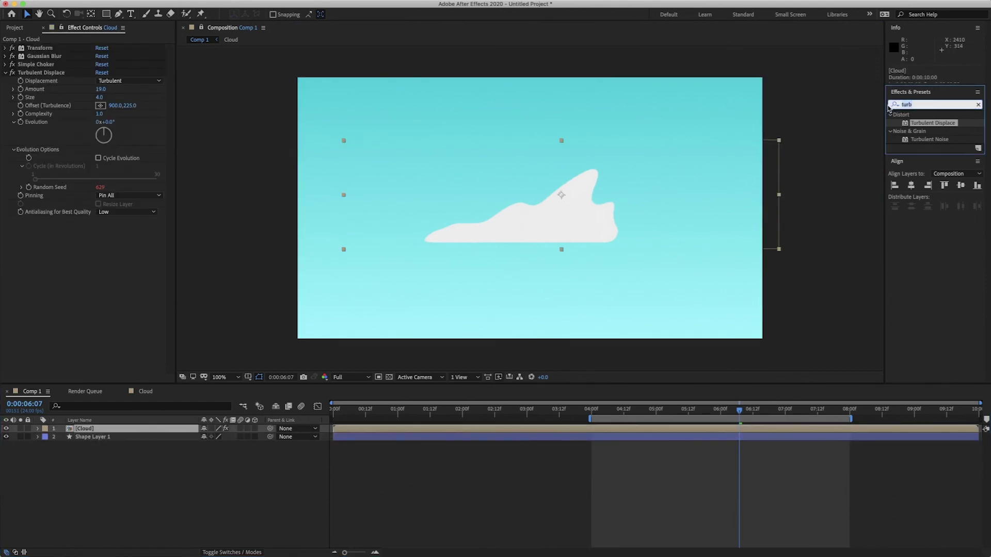
pyautogui.write('fill')
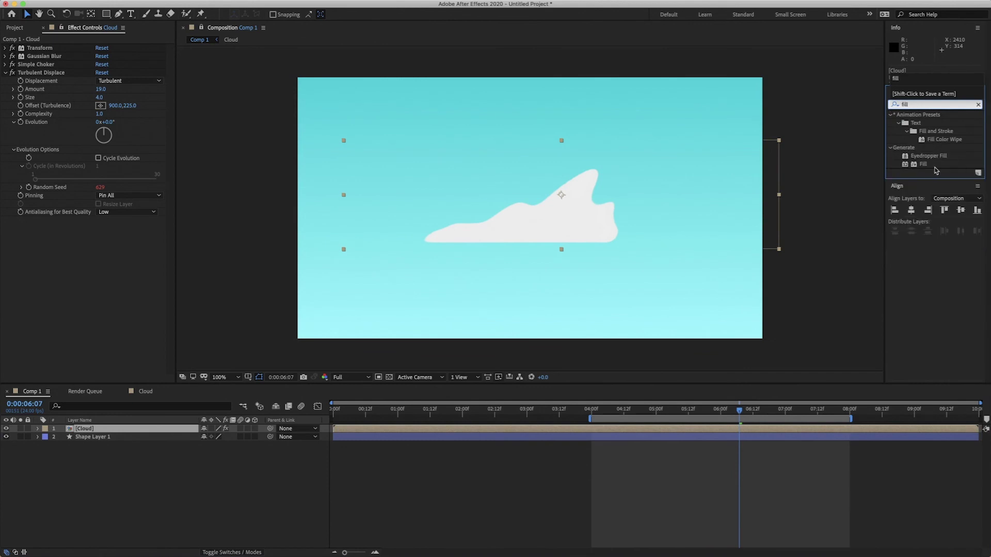
pyautogui.moveTo(935, 170); pyautogui.dragTo(515, 427)
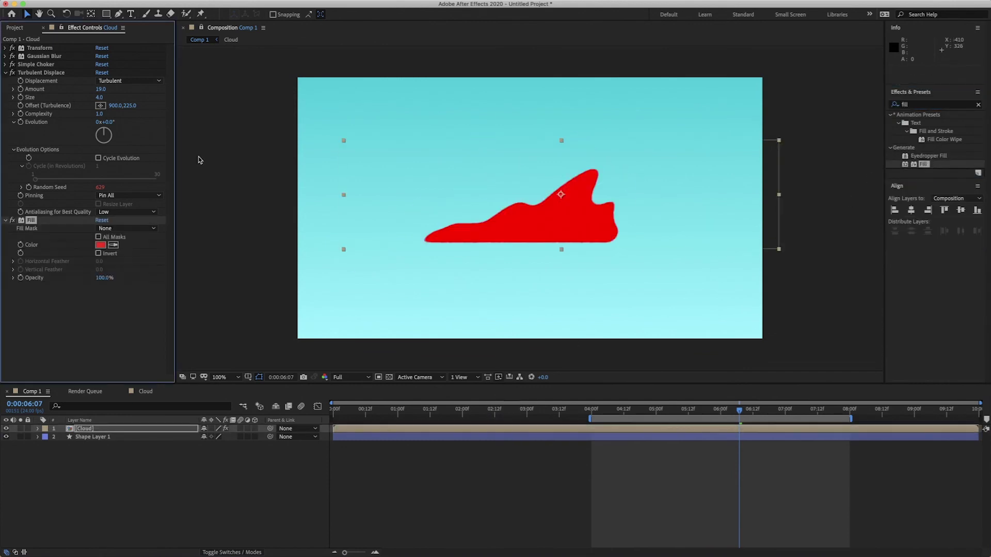
pyautogui.click(5, 73)
pyautogui.click(103, 107)
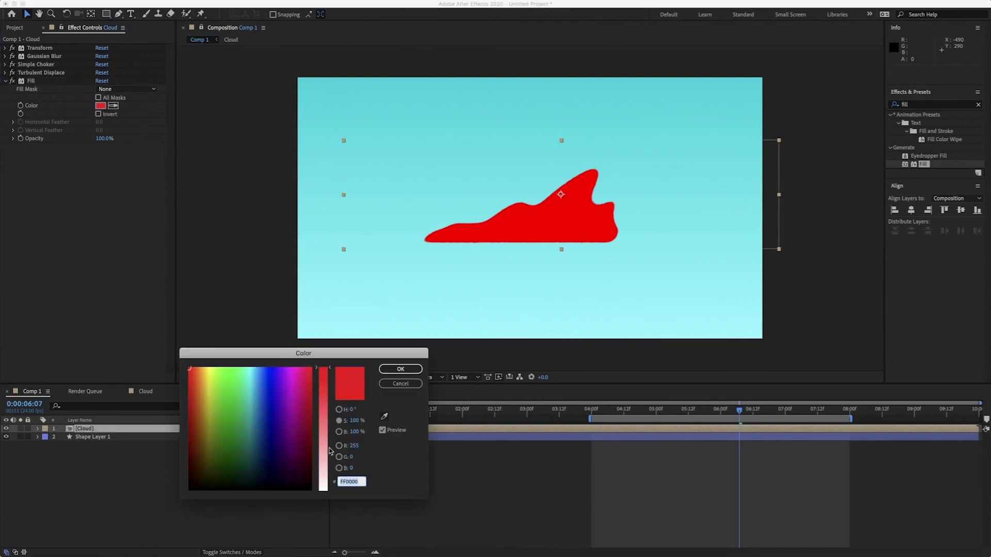
pyautogui.write('FFFFFF')
pyautogui.press('Tab')
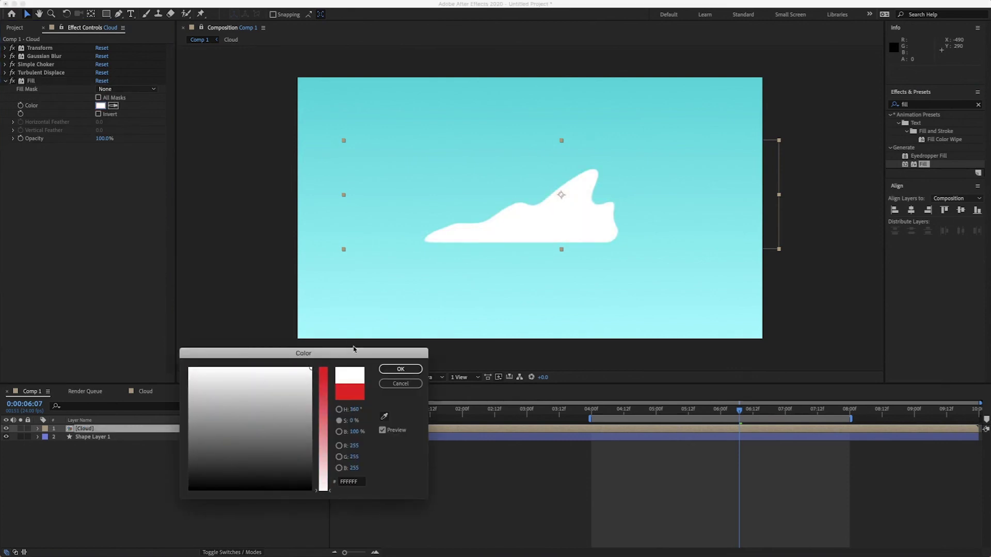
pyautogui.click(394, 369)
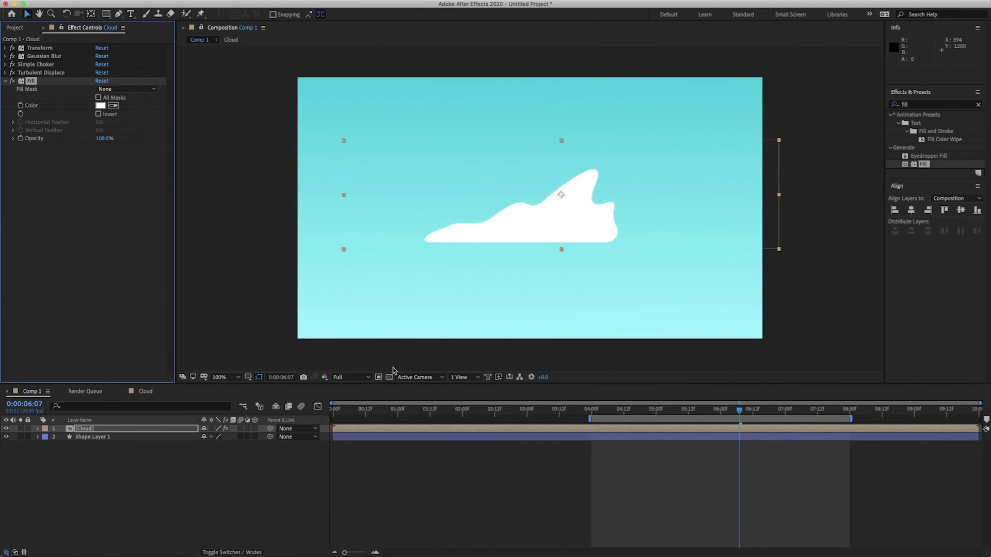
# Add Posterize Time to Cloud at Frame Rate 12 and preview from 4:01.
pyautogui.rightClick(246, 185)
pyautogui.press('Escape')
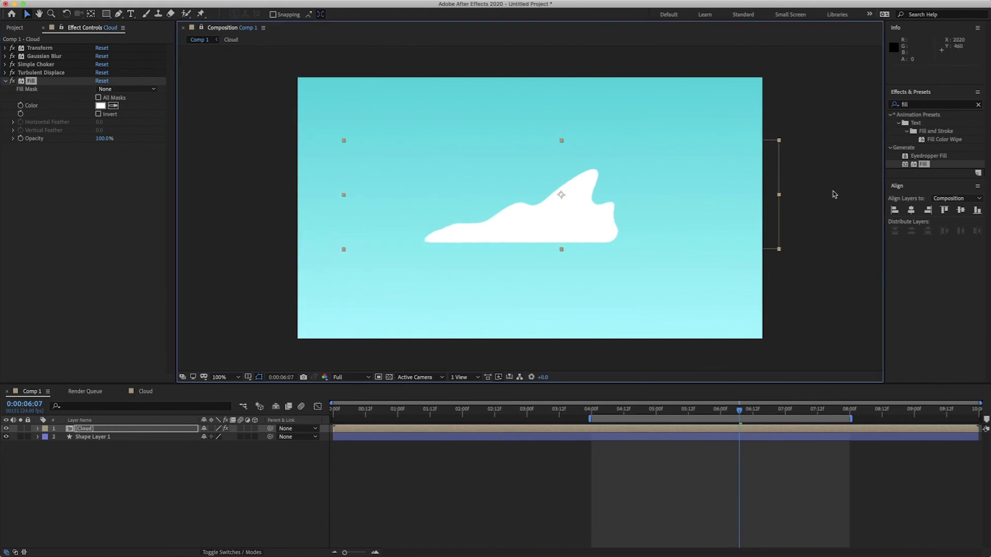
pyautogui.click(890, 106)
pyautogui.write('poster')
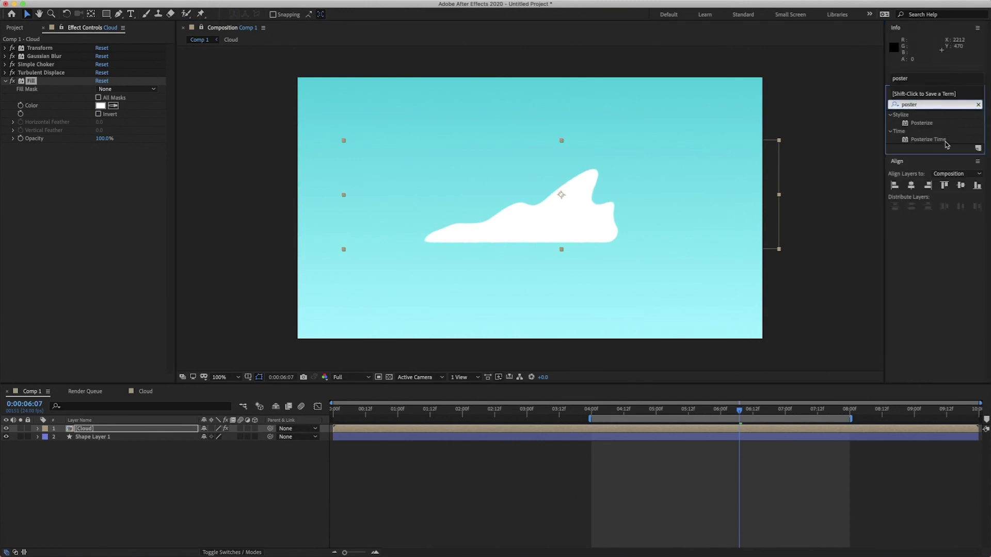
pyautogui.moveTo(947, 145); pyautogui.dragTo(184, 122)
pyautogui.click(97, 155)
pyautogui.write('12')
pyautogui.press('Return')
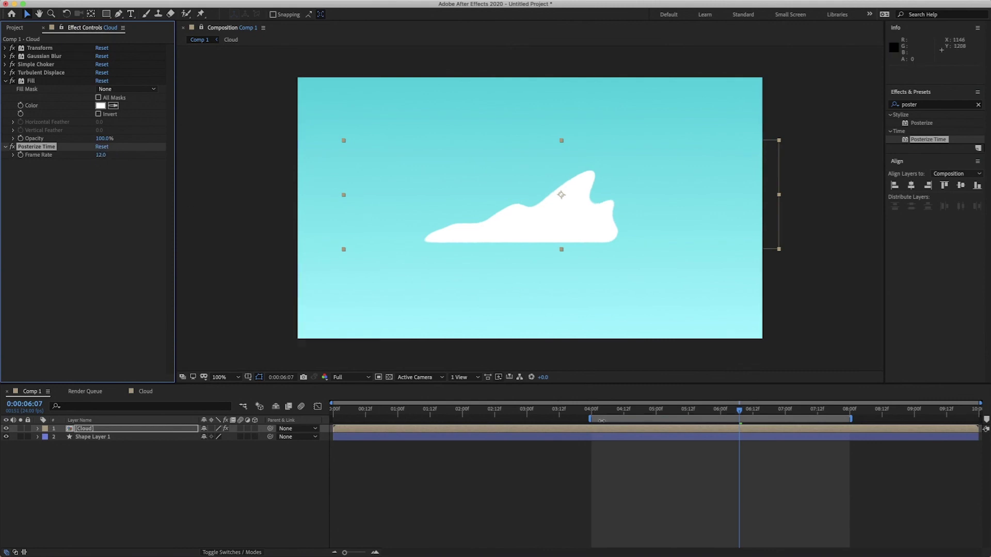
pyautogui.click(594, 413)
pyautogui.press('space')
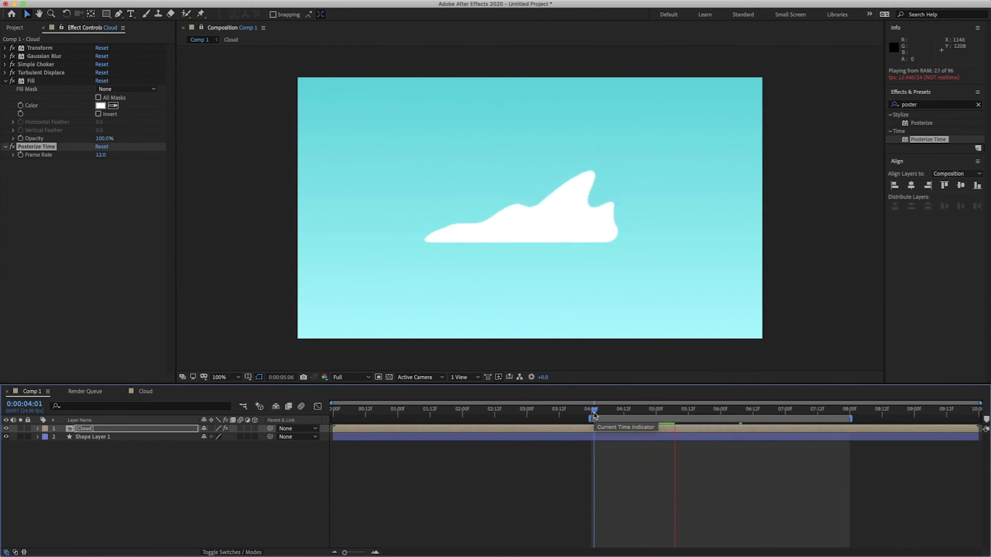